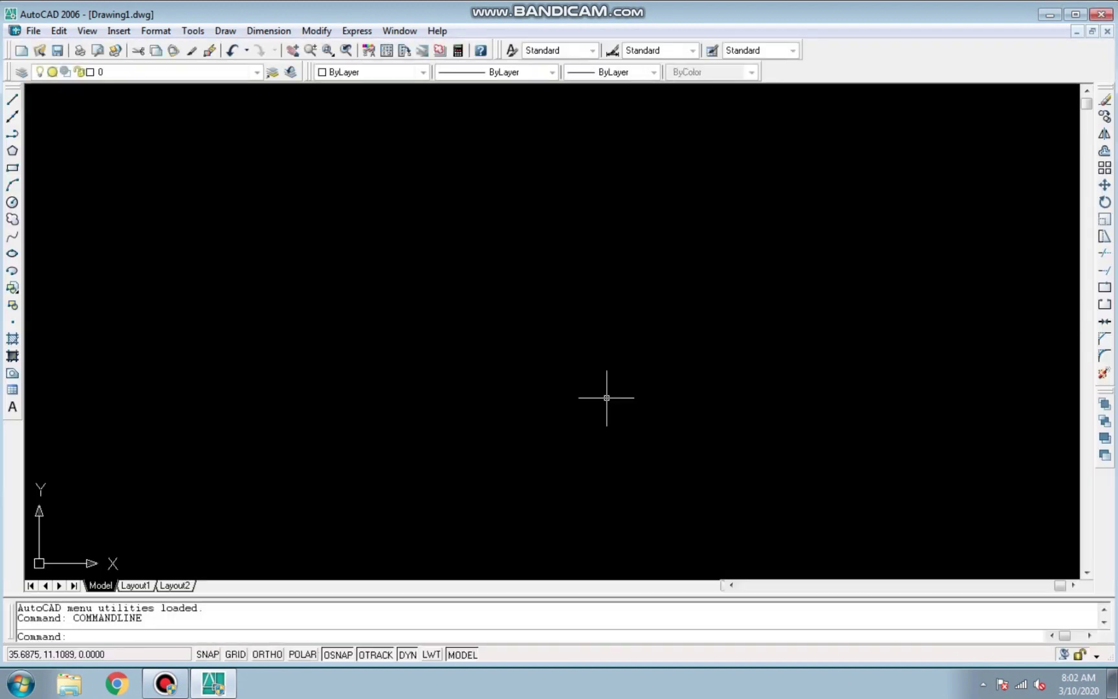
Change the Drawing Units insertion scale from Inches to Millimeters
{"action": "type", "text": "un"}
{"action": "key", "text": "Return"}
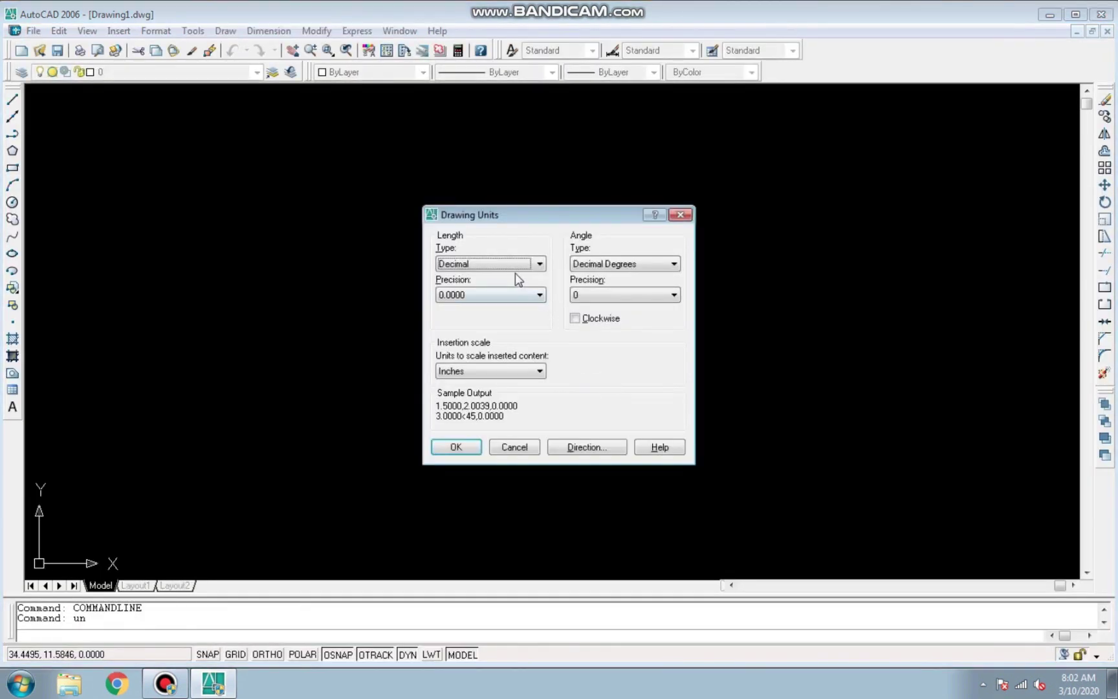
{"action": "left_click", "coordinate": [508, 372]}
{"action": "left_click", "coordinate": [496, 425]}
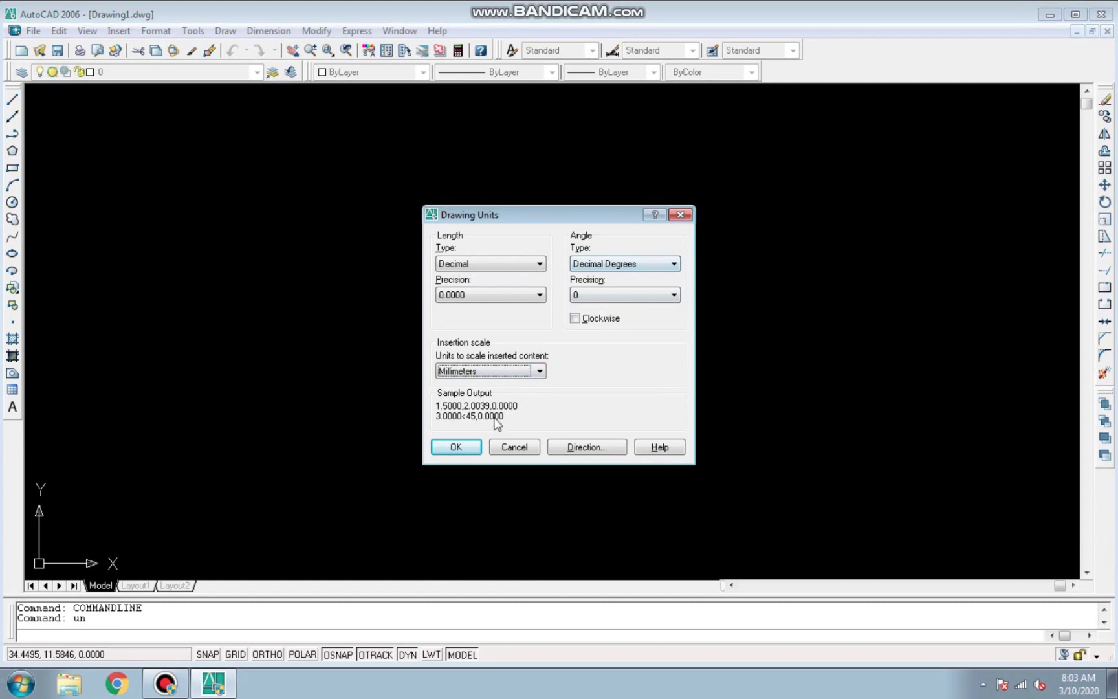
{"action": "left_click", "coordinate": [459, 447]}
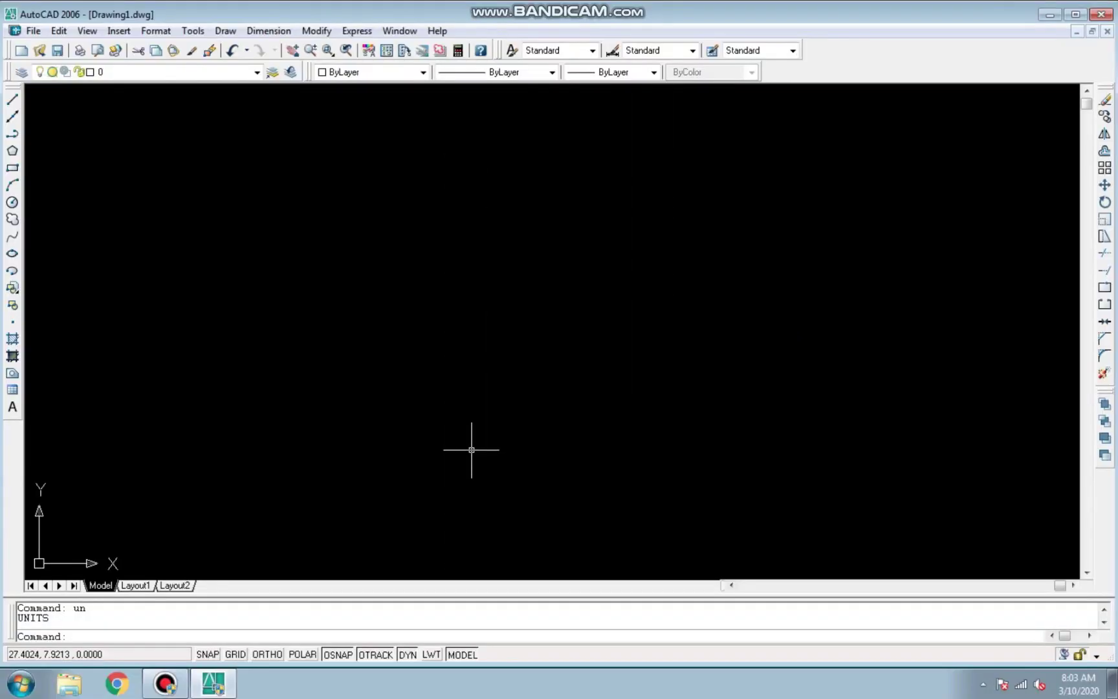
{"action": "key", "text": "ctrl+s"}
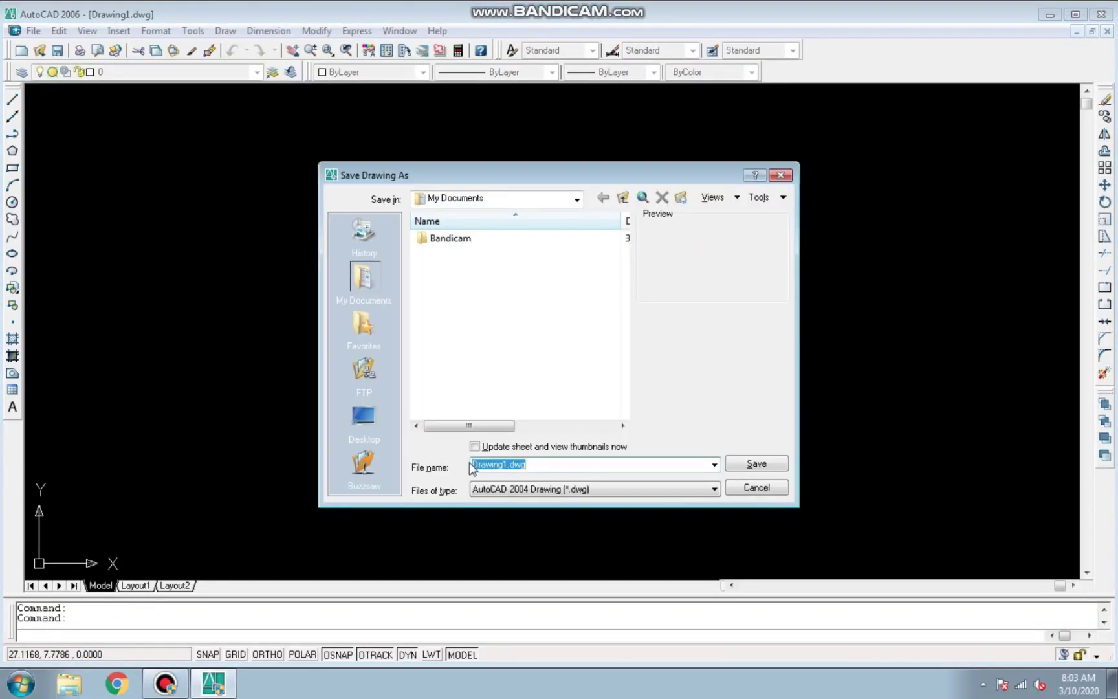
Create an X-Section folder on the Desktop and save the drawing inside as X-Section
{"action": "left_click", "coordinate": [370, 431]}
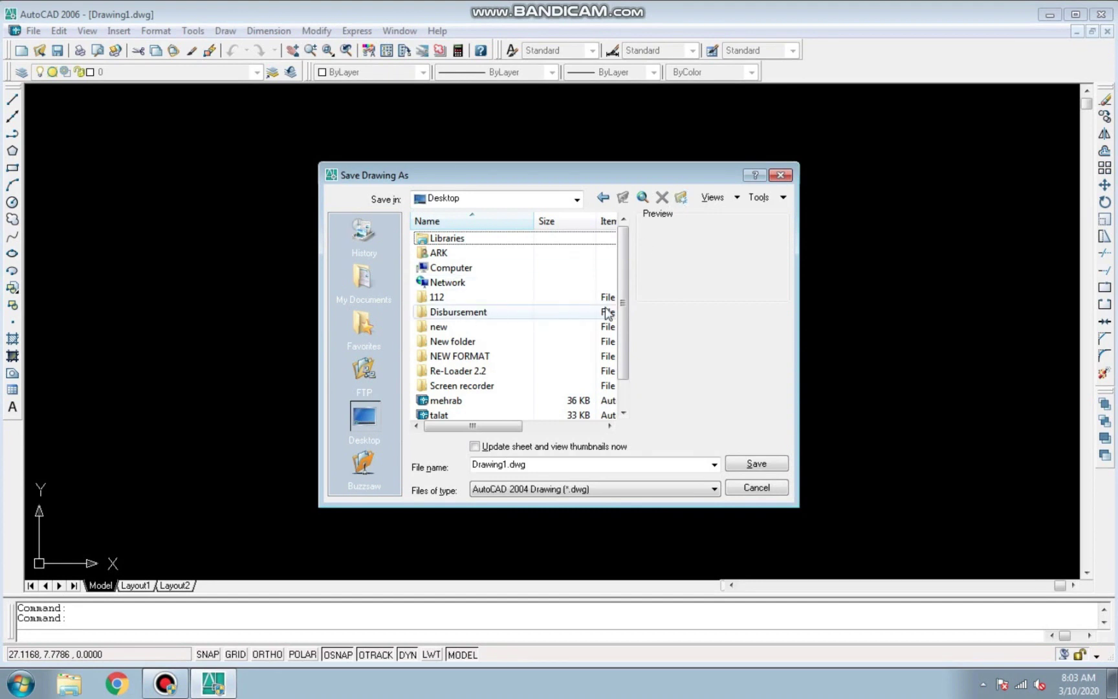
{"action": "scroll", "coordinate": [512, 394], "scroll_direction": "down", "scroll_amount": 1}
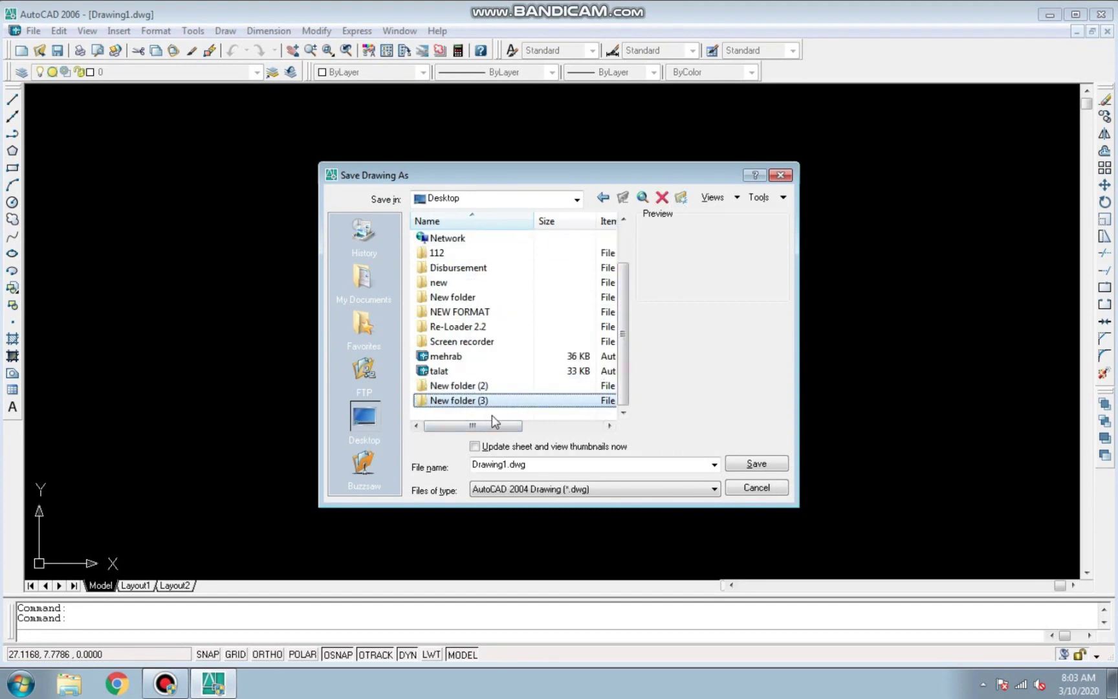
{"action": "type", "text": "X"}
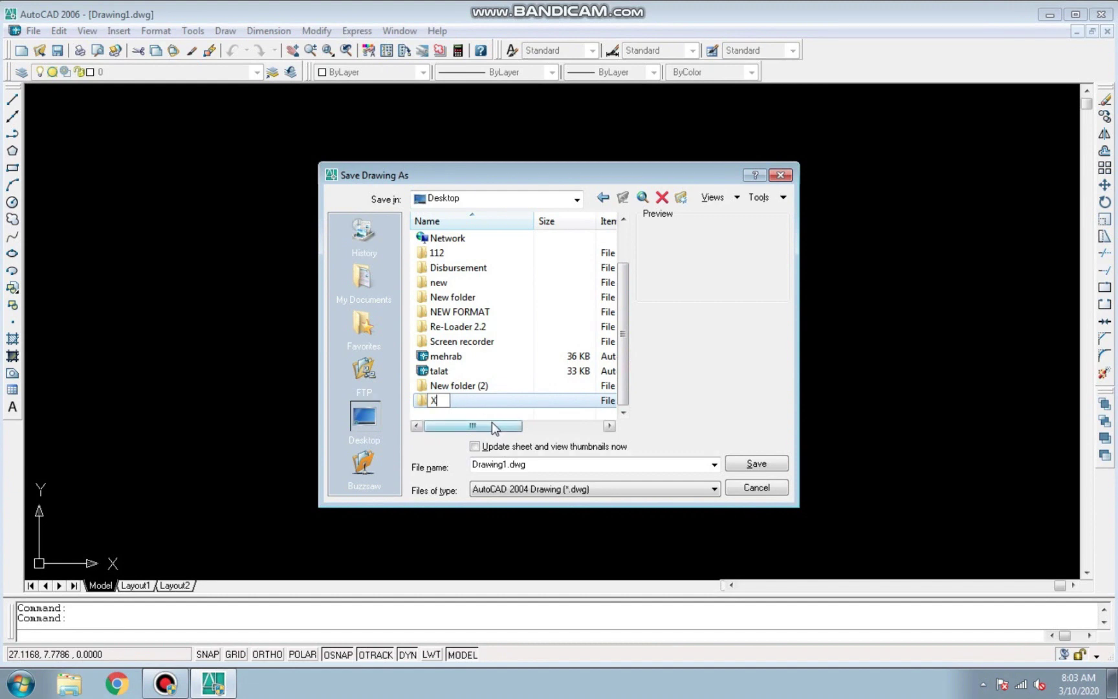
{"action": "type", "text": "-Section"}
{"action": "key", "text": "Return"}
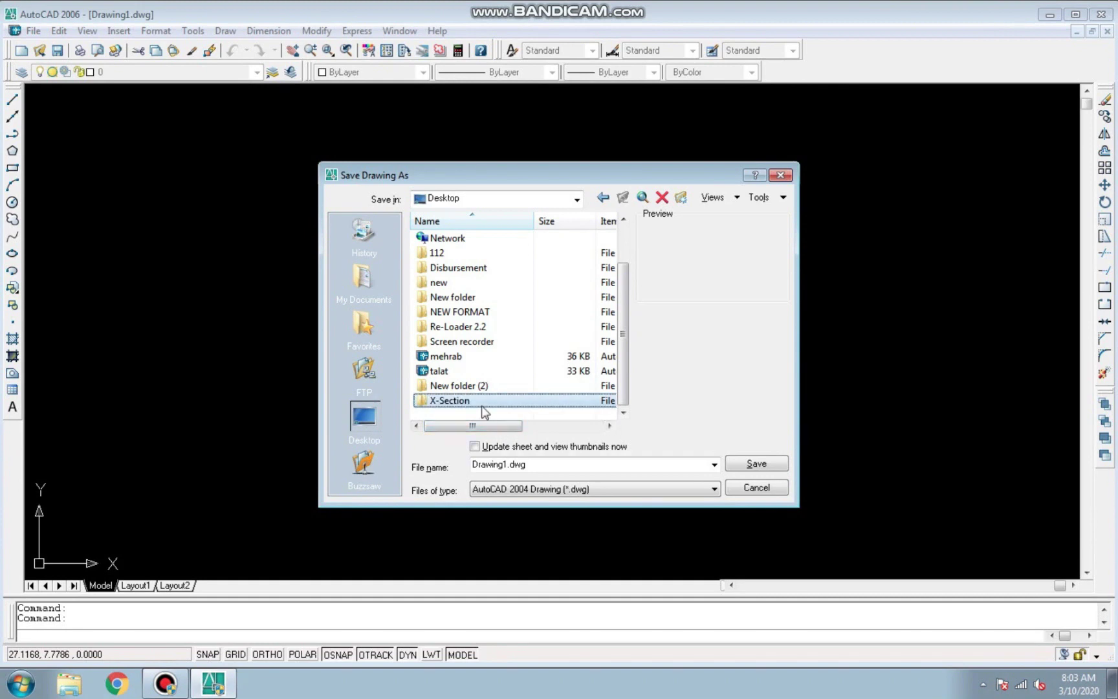
{"action": "double_click", "coordinate": [482, 401]}
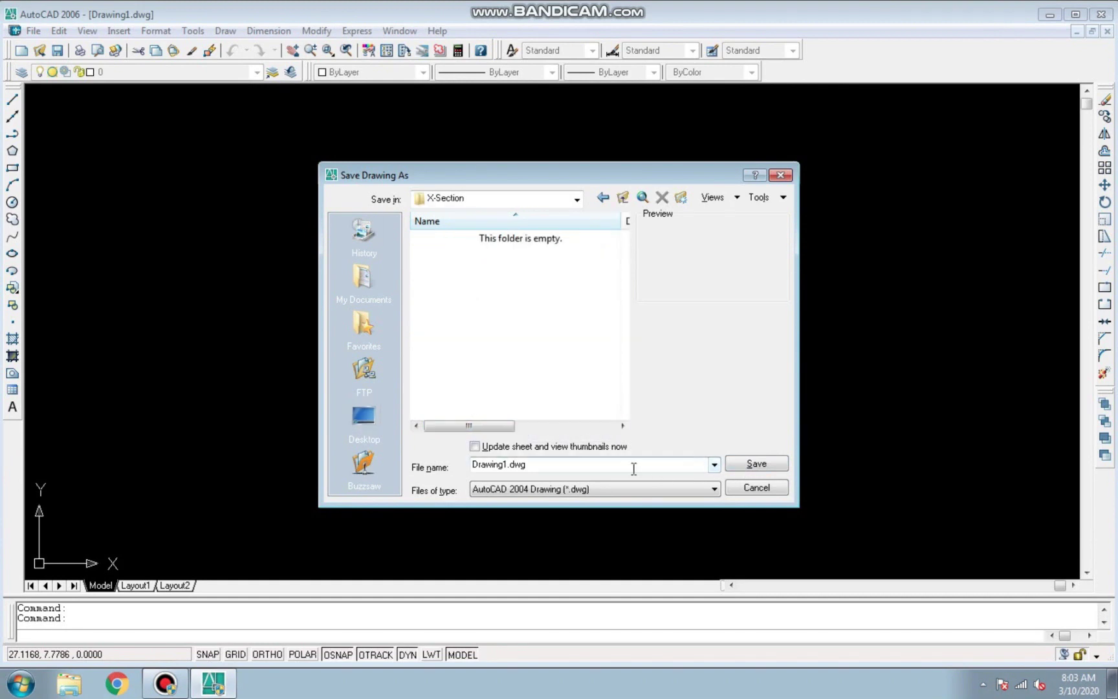
{"action": "type", "text": "X"}
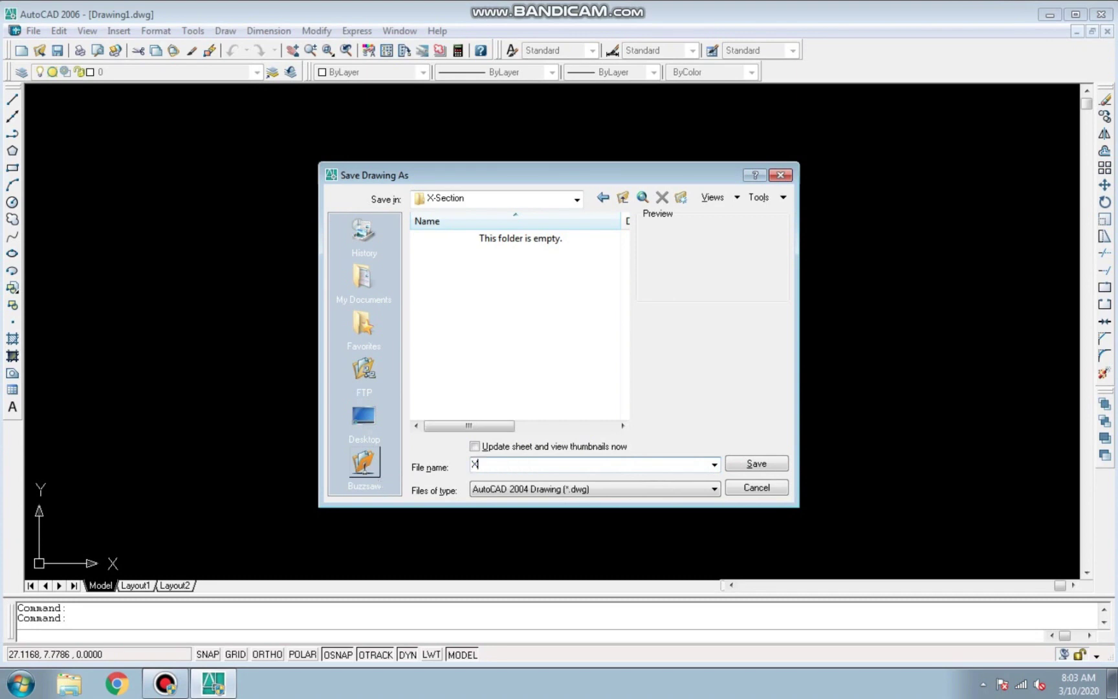
{"action": "type", "text": "-Section"}
{"action": "left_click", "coordinate": [757, 464]}
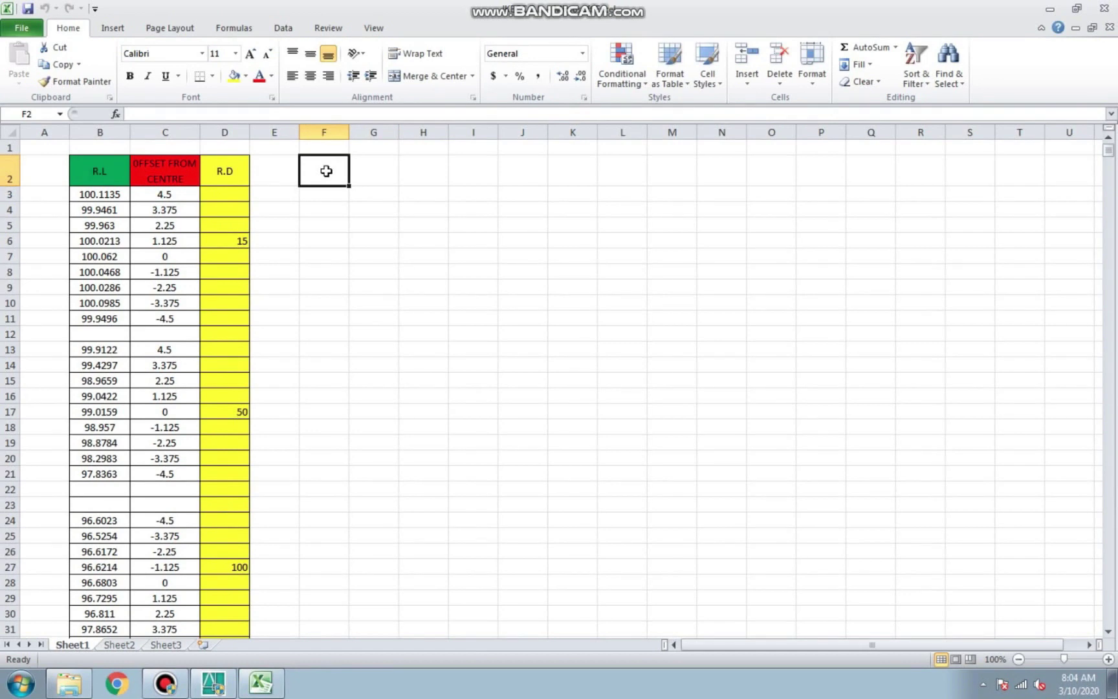
Enter the heading 'Formula' in cell F2 and widen column F
{"action": "type", "text": "Formula"}
{"action": "left_click", "coordinate": [493, 299]}
{"action": "left_click_drag", "start_coordinate": [350, 132], "coordinate": [379, 132]}
{"action": "left_click", "coordinate": [338, 195]}
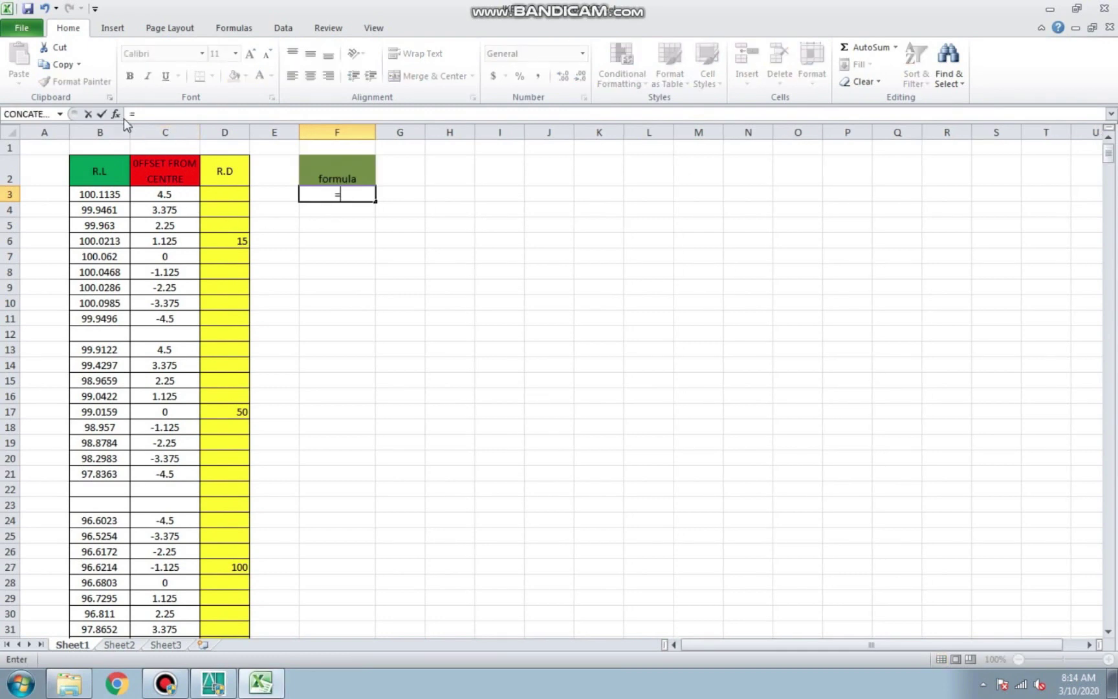
{"action": "left_click", "coordinate": [116, 114]}
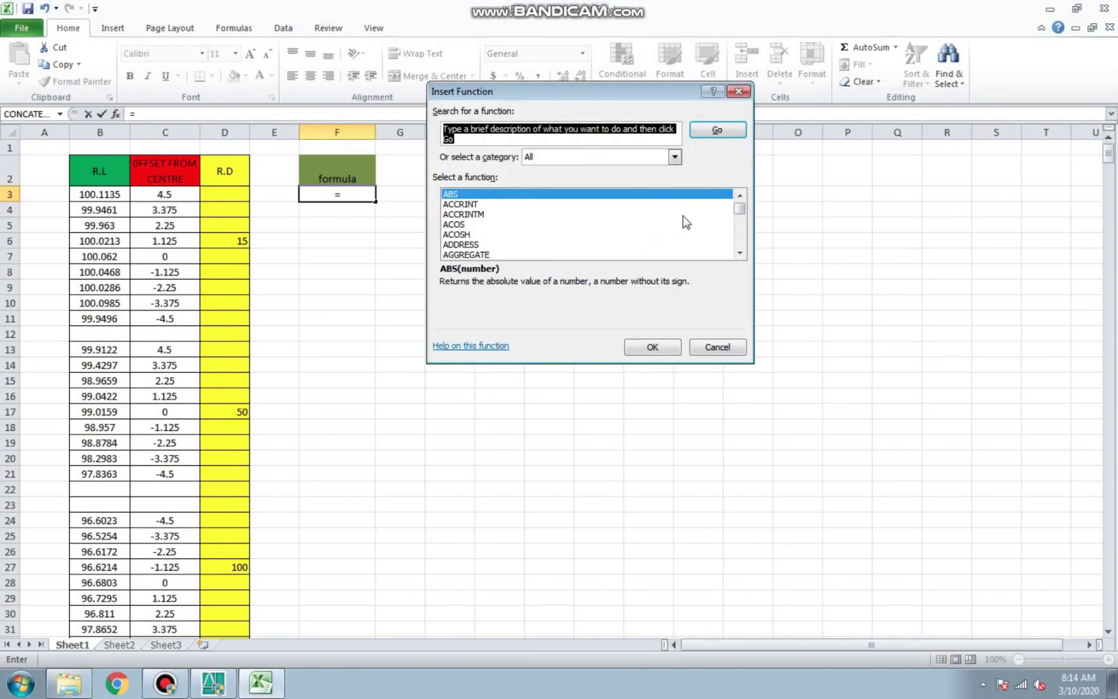
Enter =CONCATENATE(C3,",",B3) in F3 to produce the pair 4.5,100.1135
{"action": "left_click_drag", "start_coordinate": [739, 208], "coordinate": [745, 275]}
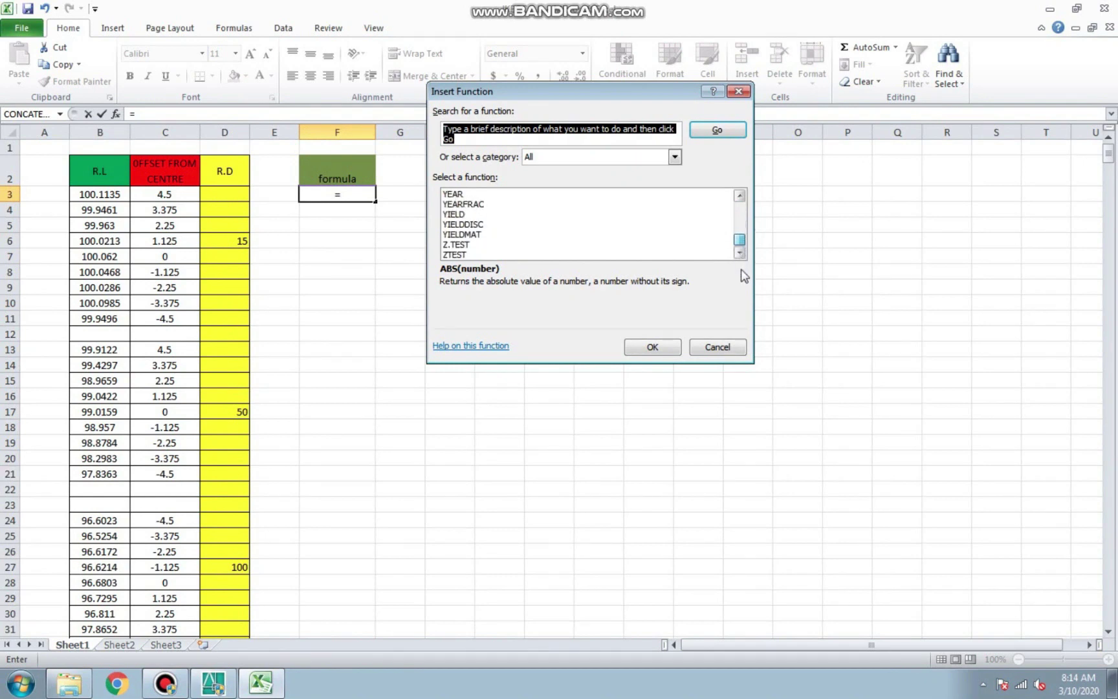
{"action": "type", "text": "c"}
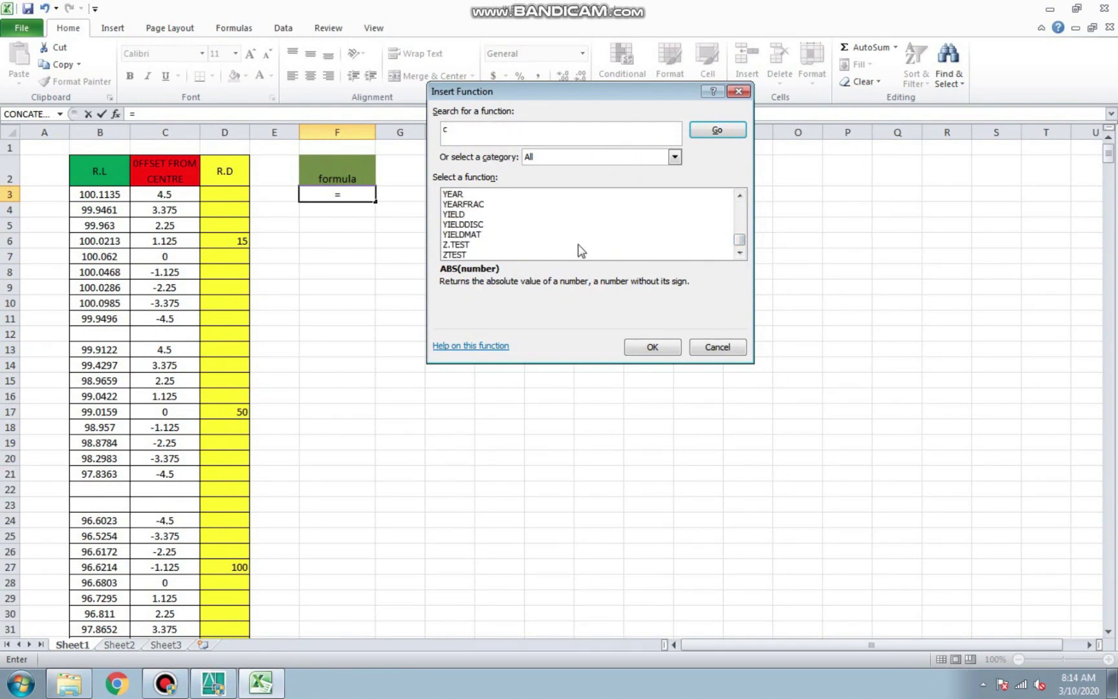
{"action": "left_click", "coordinate": [650, 159]}
{"action": "left_click", "coordinate": [625, 172]}
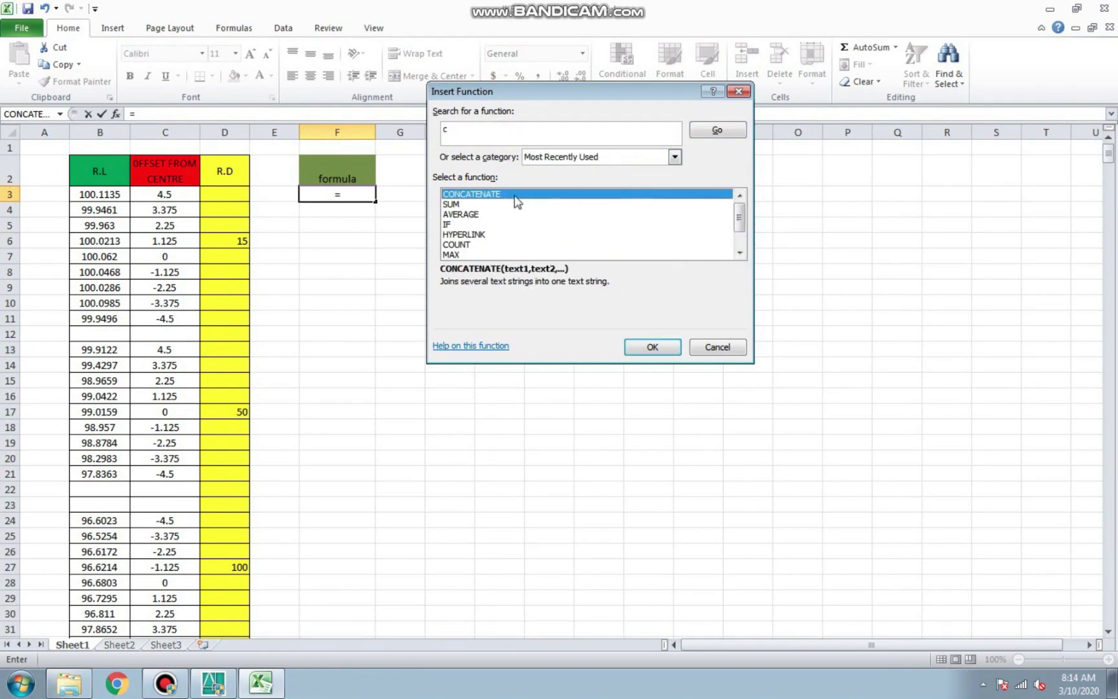
{"action": "double_click", "coordinate": [479, 197]}
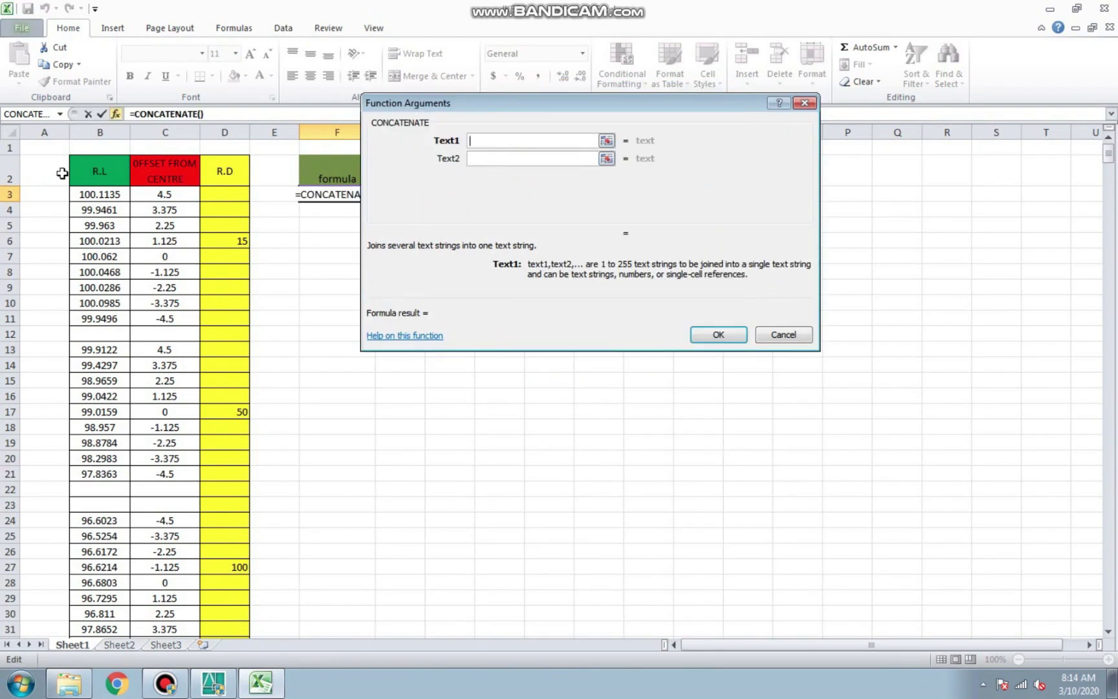
{"action": "left_click", "coordinate": [164, 194]}
{"action": "left_click", "coordinate": [486, 160]}
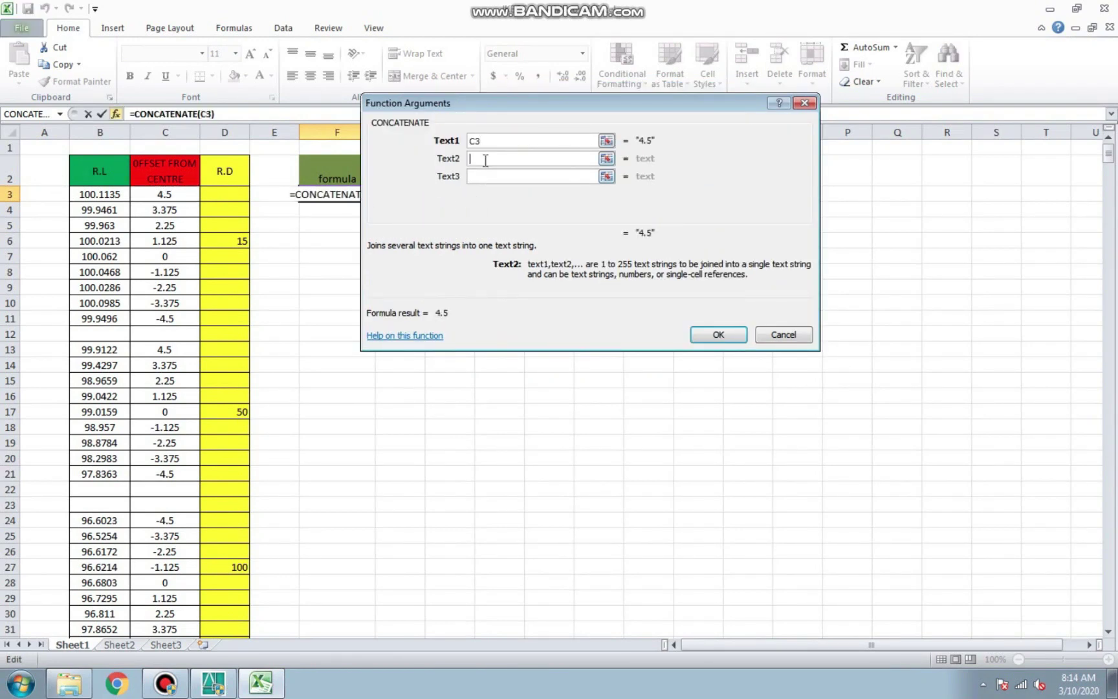
{"action": "type", "text": ","}
{"action": "left_click", "coordinate": [479, 177]}
{"action": "left_click", "coordinate": [111, 196]}
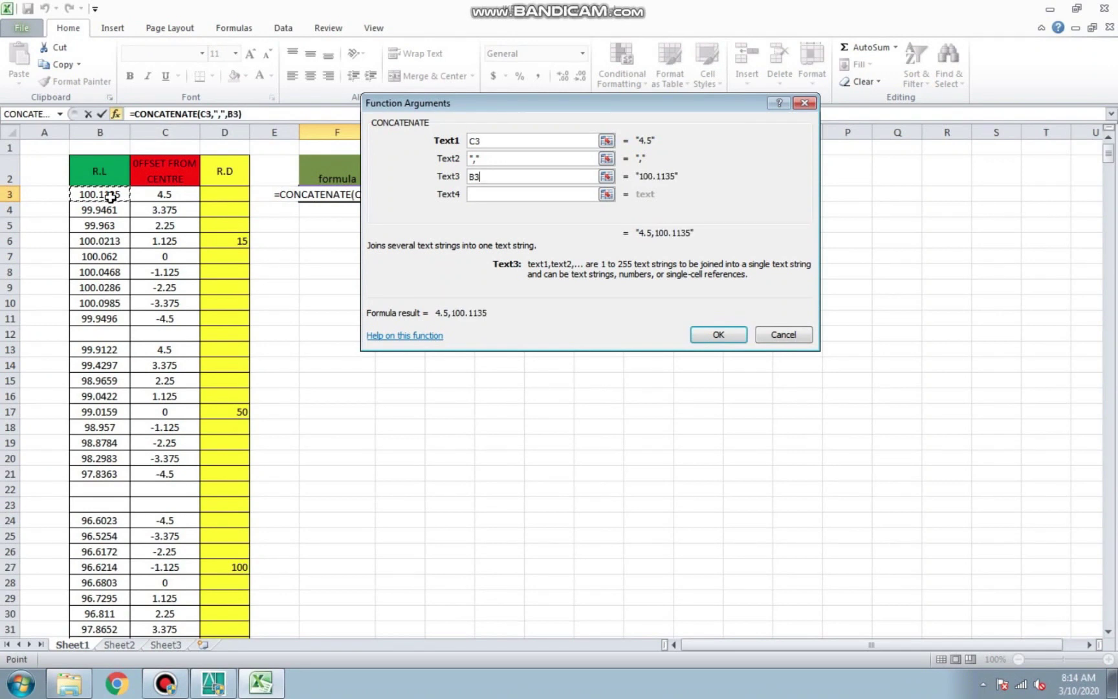
{"action": "left_click", "coordinate": [718, 334]}
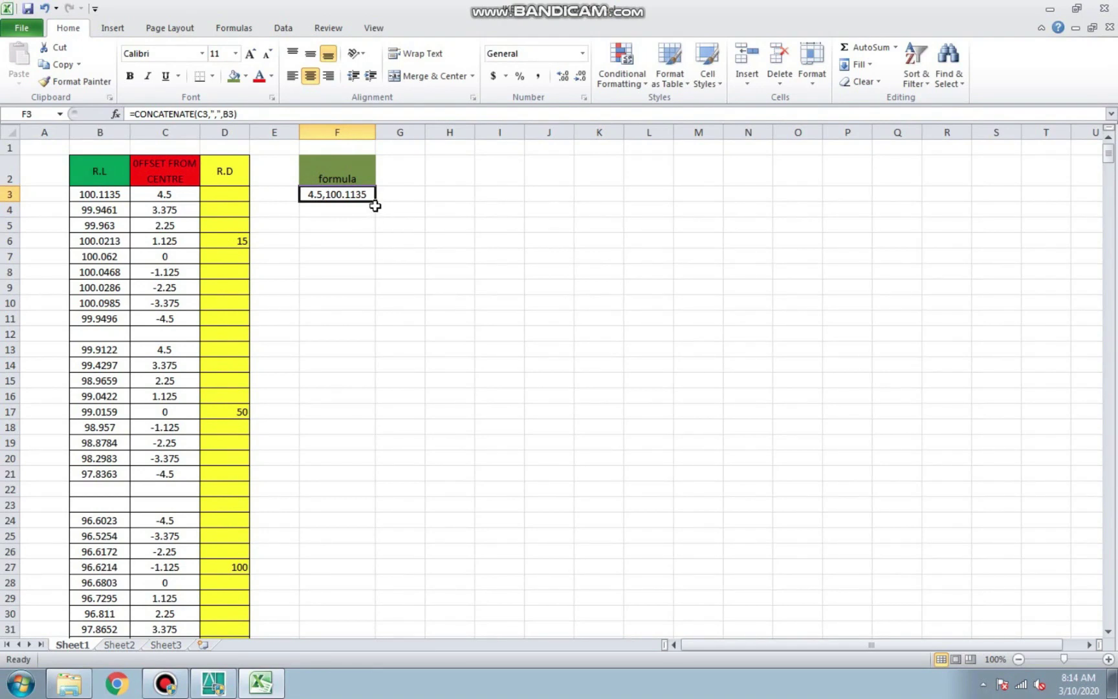
Fill the concatenate formula down column F to row 788
{"action": "left_click_drag", "start_coordinate": [377, 201], "coordinate": [387, 696]}
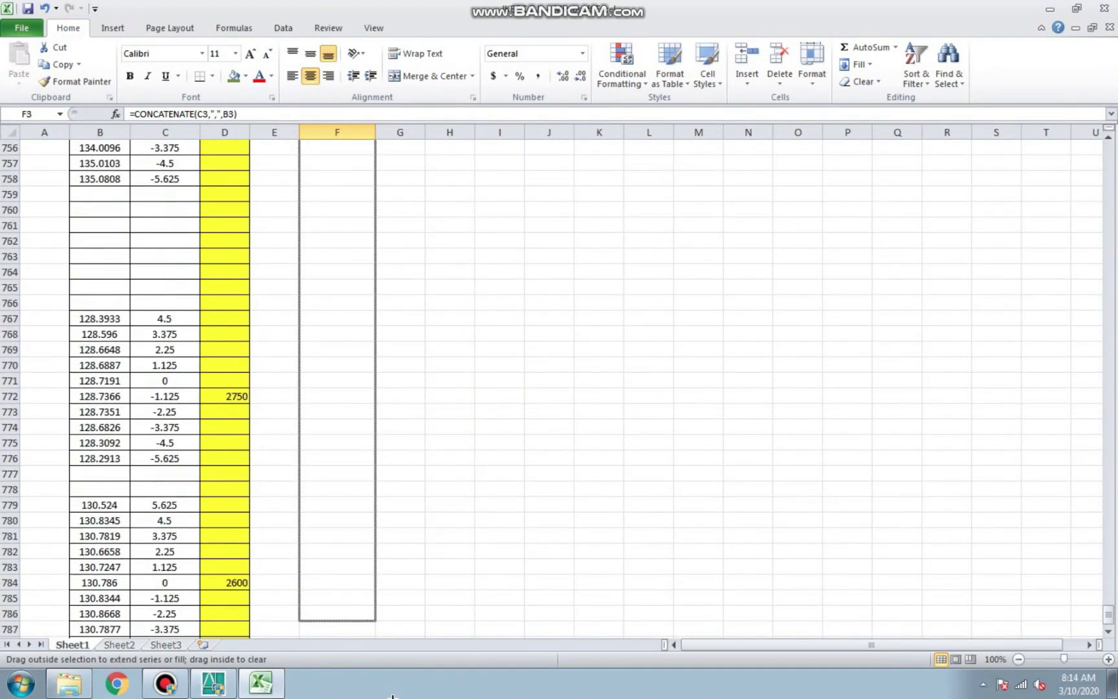
{"action": "mouse_move", "coordinate": [386, 696]}
{"action": "left_mouse_down"}
{"action": "mouse_move", "coordinate": [405, 696]}
{"action": "mouse_move", "coordinate": [394, 591]}
{"action": "left_mouse_up"}
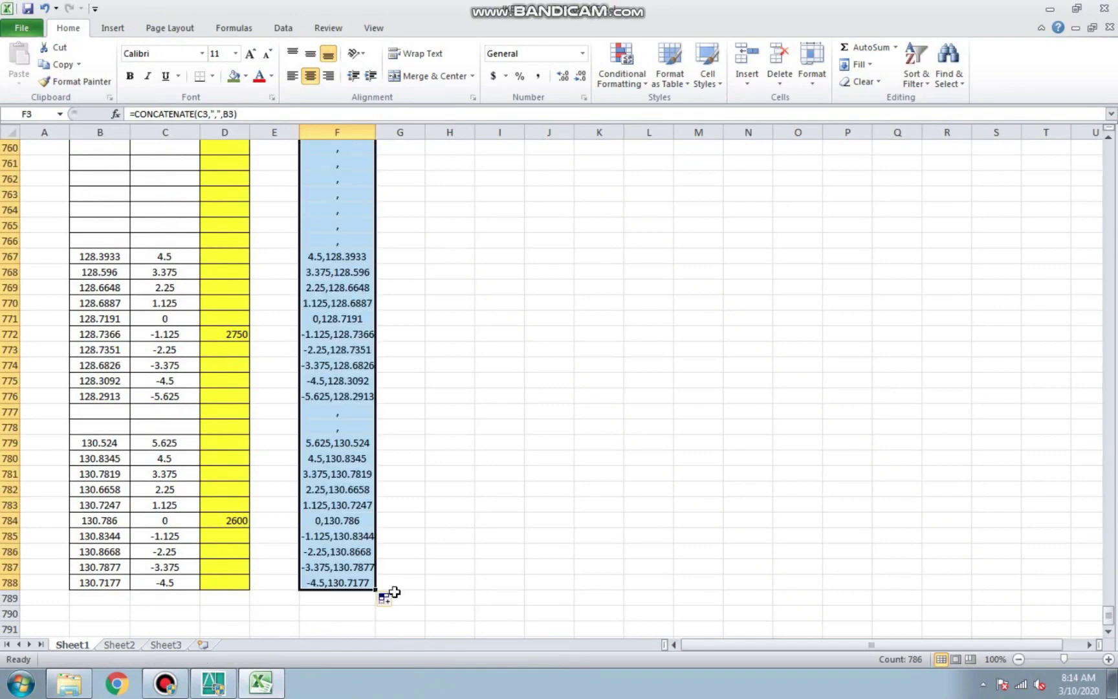
{"action": "scroll", "coordinate": [480, 521], "scroll_direction": "up", "scroll_amount": 10}
{"action": "scroll", "coordinate": [480, 521], "scroll_direction": "up", "scroll_amount": 10}
{"action": "scroll", "coordinate": [479, 522], "scroll_direction": "up", "scroll_amount": 10}
{"action": "scroll", "coordinate": [479, 521], "scroll_direction": "up", "scroll_amount": 10}
{"action": "scroll", "coordinate": [481, 522], "scroll_direction": "up", "scroll_amount": 12}
{"action": "scroll", "coordinate": [481, 522], "scroll_direction": "up", "scroll_amount": 10}
{"action": "scroll", "coordinate": [481, 523], "scroll_direction": "up", "scroll_amount": 7}
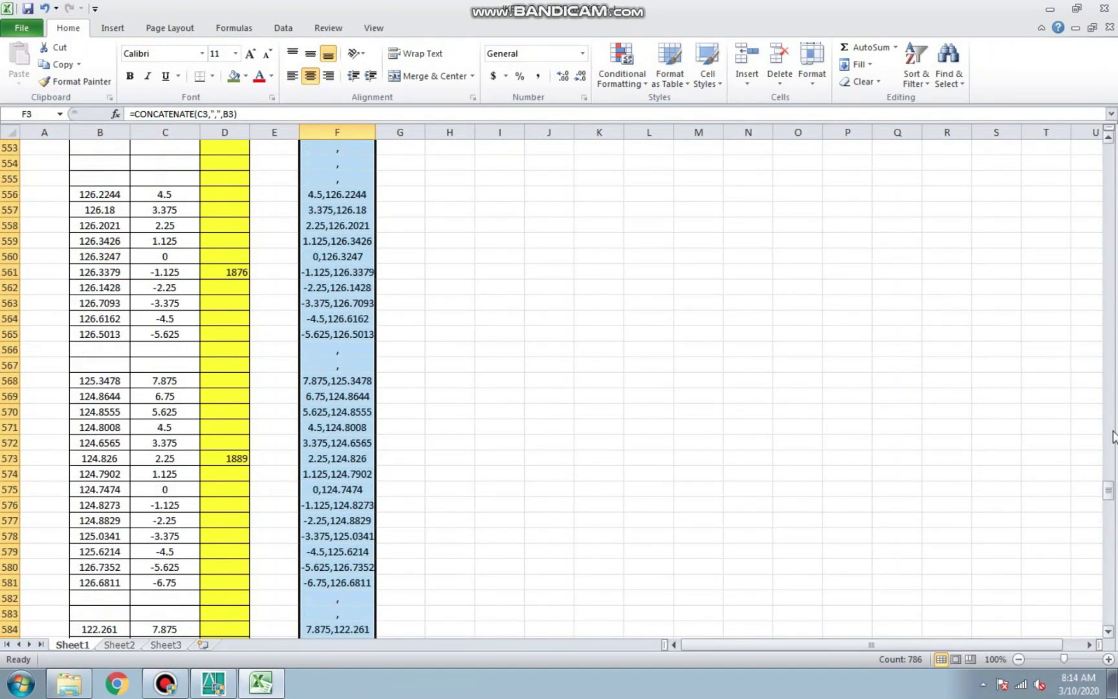
Copy the first profile's coordinate pairs in F3:F11 for use in AutoCAD
{"action": "left_click_drag", "start_coordinate": [1109, 491], "coordinate": [1109, 146]}
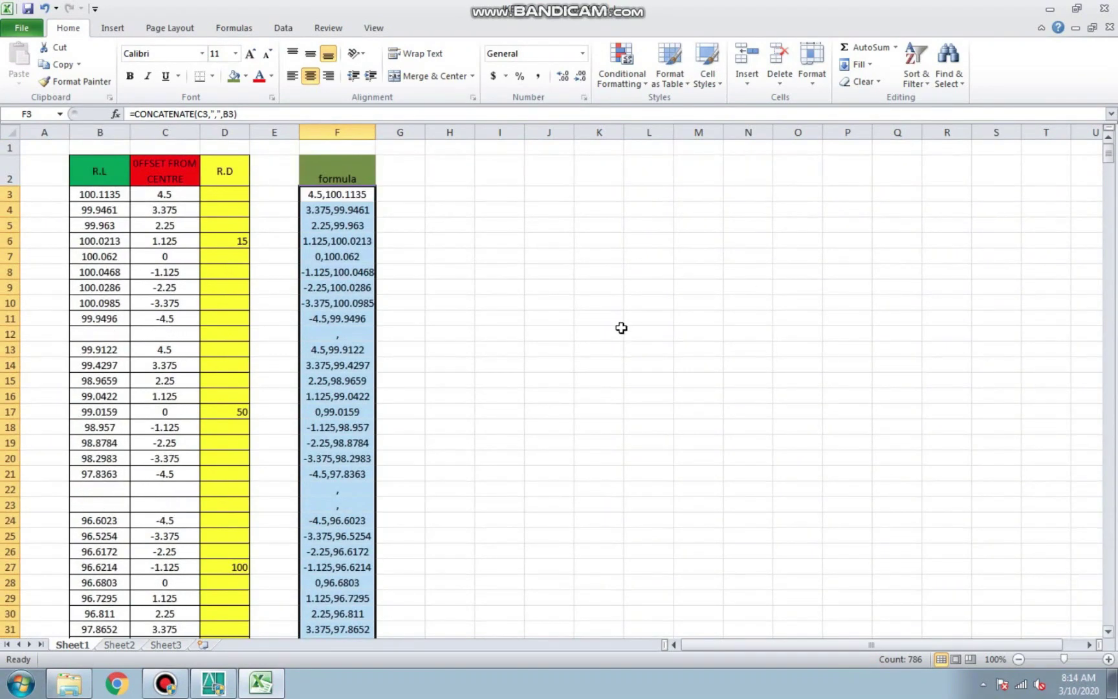
{"action": "left_click", "coordinate": [598, 333]}
{"action": "left_click_drag", "start_coordinate": [349, 194], "coordinate": [348, 312]}
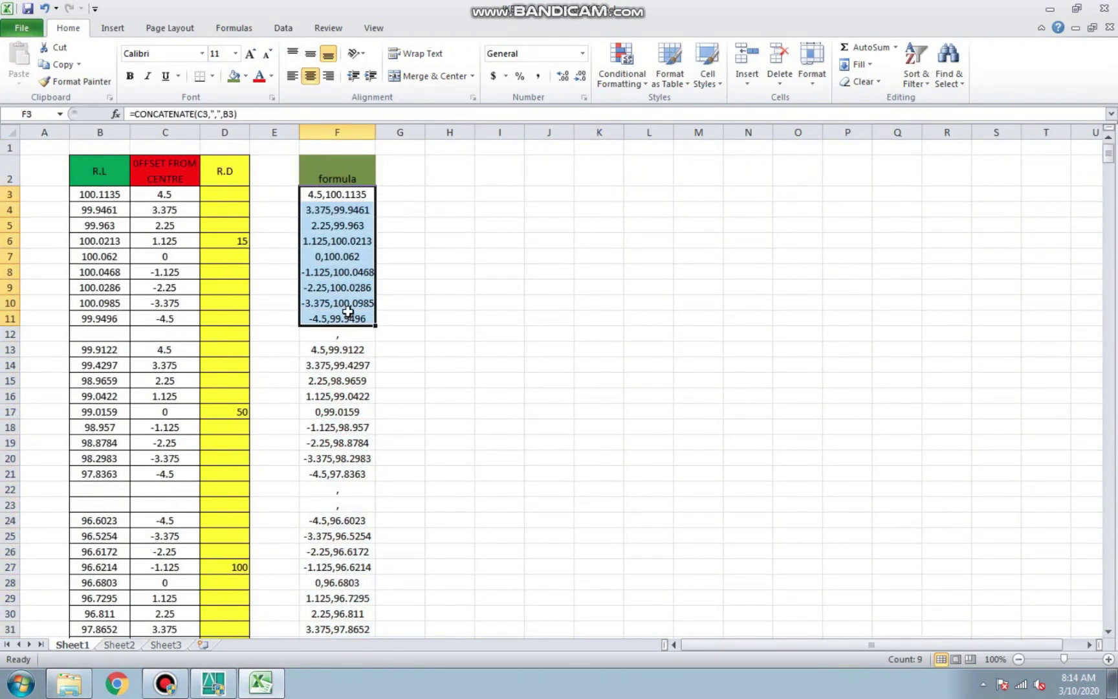
{"action": "key", "text": "ctrl+c"}
{"action": "left_click", "coordinate": [214, 682]}
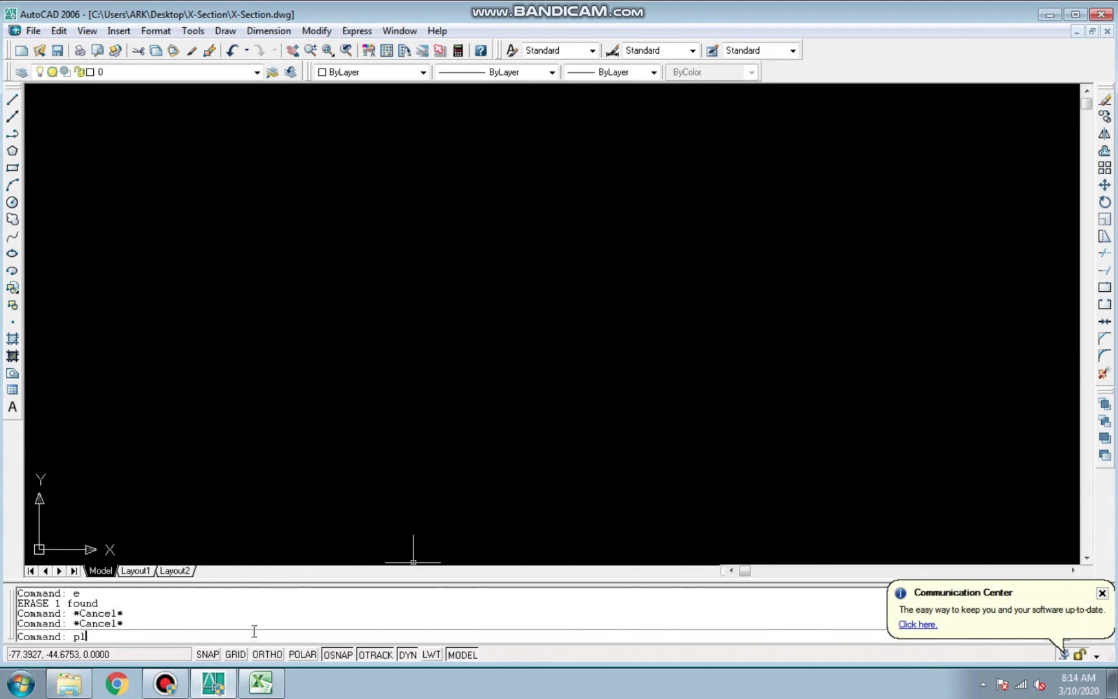
Draw the first profile as a polyline by pasting the copied coordinates into PLINE
{"action": "key", "text": "Return"}
{"action": "right_click", "coordinate": [226, 637]}
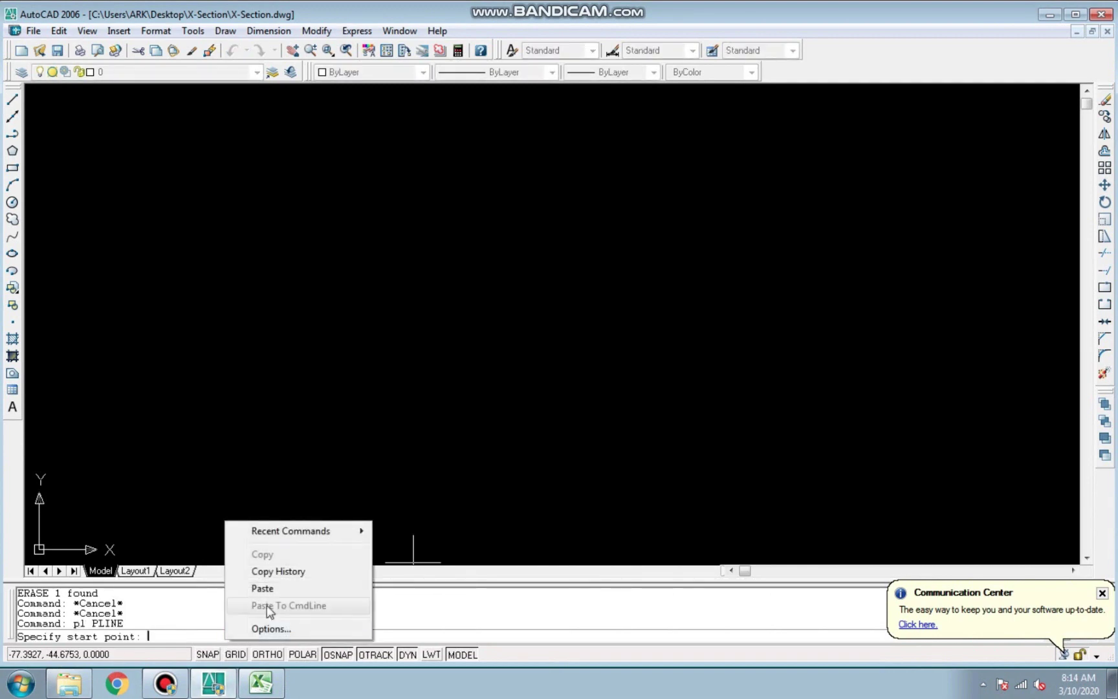
{"action": "left_click", "coordinate": [265, 588]}
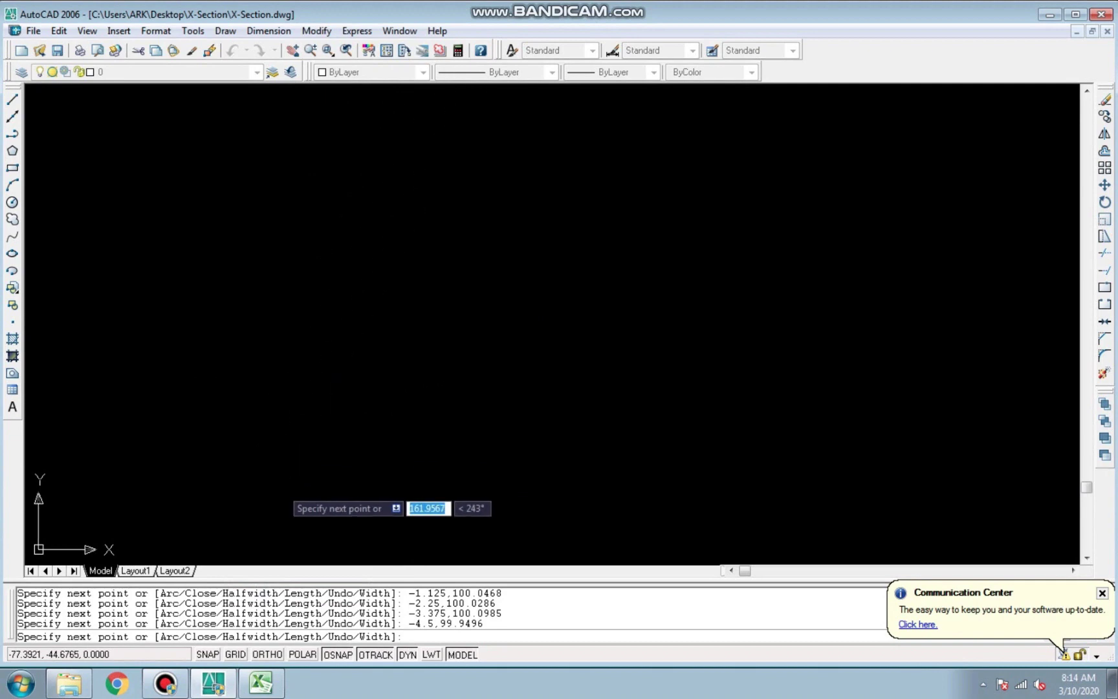
{"action": "scroll", "coordinate": [281, 493], "scroll_direction": "down", "scroll_amount": 3}
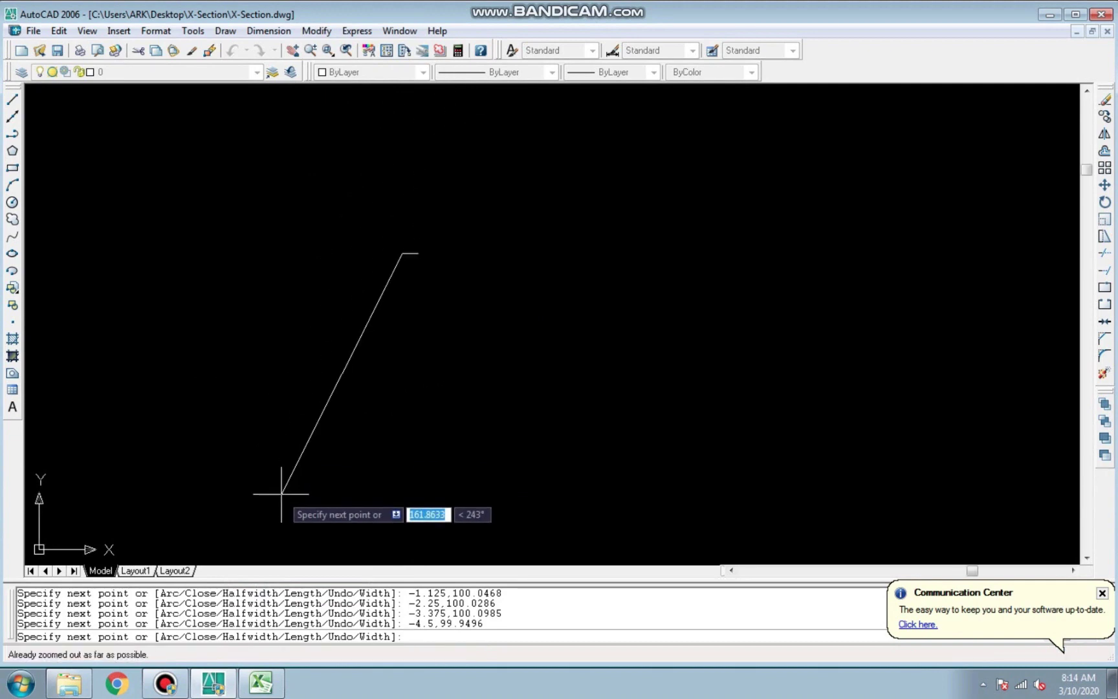
{"action": "key", "text": "Escape"}
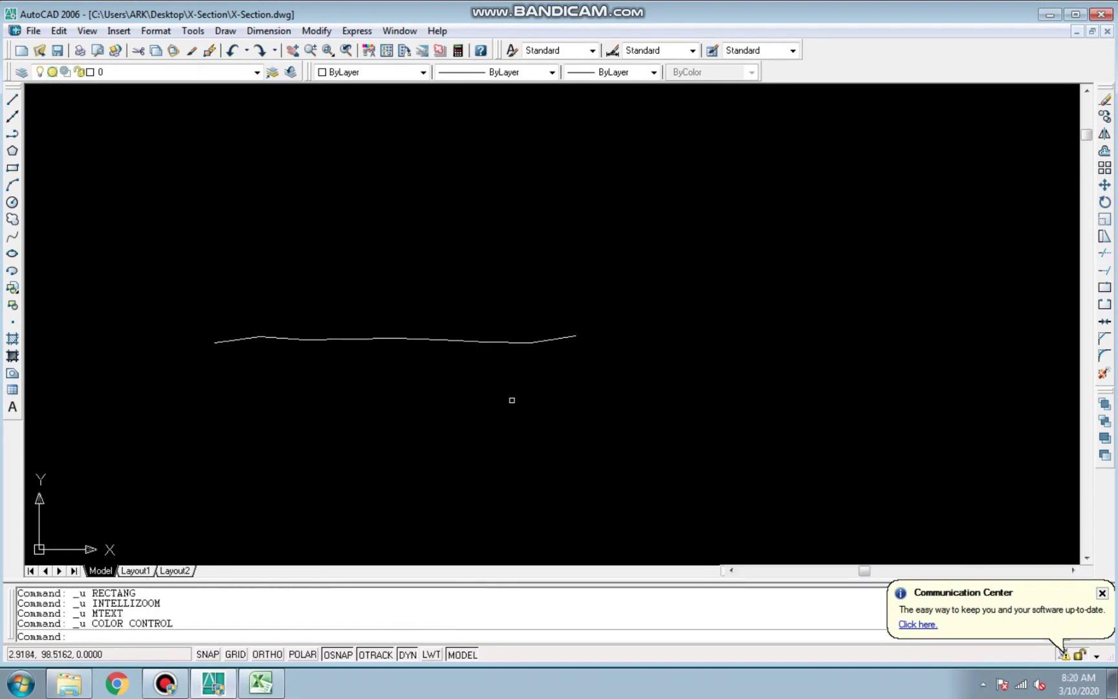
Change the profile polyline's colour to Red and start the POINT command
{"action": "left_click", "coordinate": [440, 388]}
{"action": "left_click", "coordinate": [360, 87]}
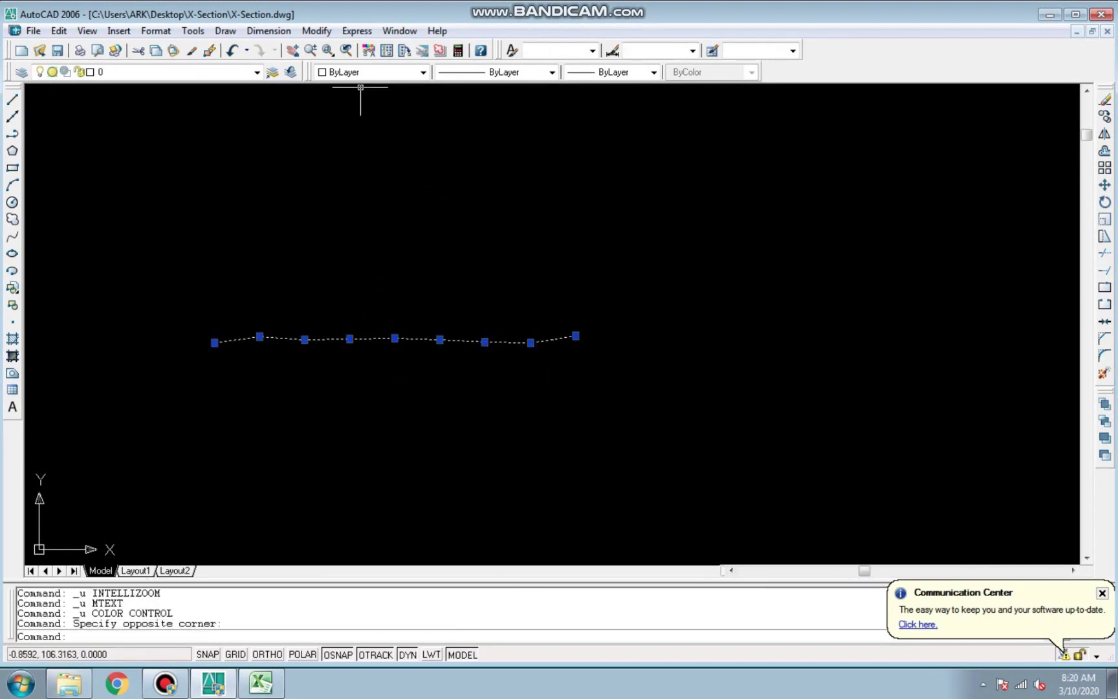
{"action": "left_click", "coordinate": [363, 110]}
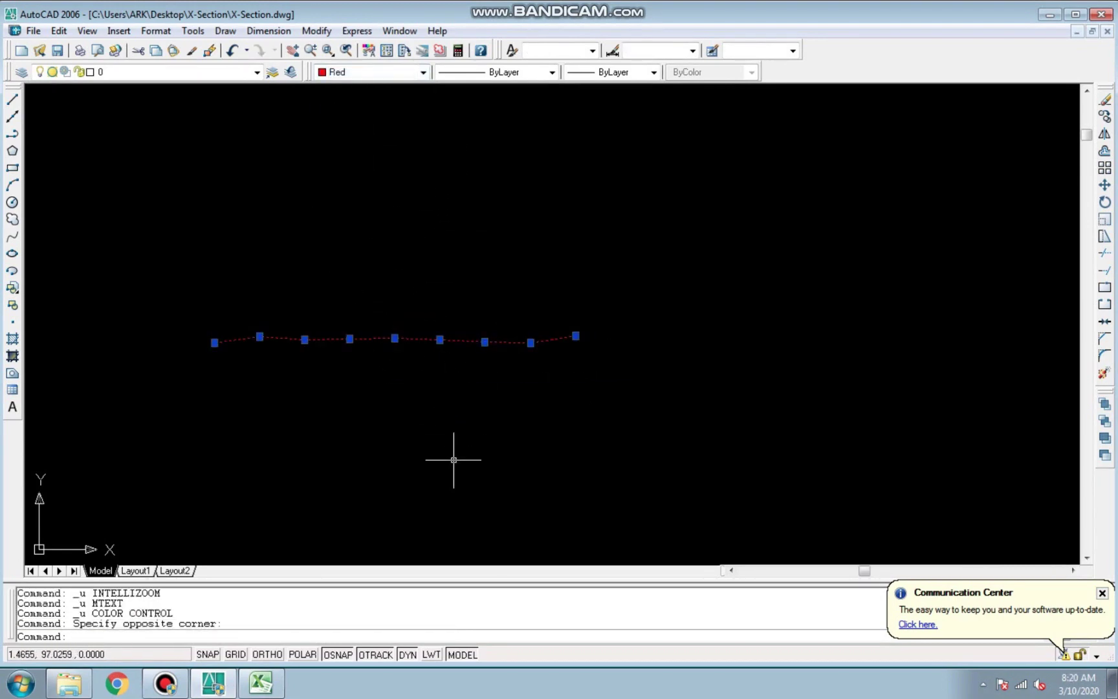
{"action": "key", "text": "Escape"}
{"action": "key", "text": "Escape"}
{"action": "key", "text": "Escape"}
{"action": "key", "text": "Escape"}
{"action": "type", "text": "po"}
{"action": "key", "text": "Return"}
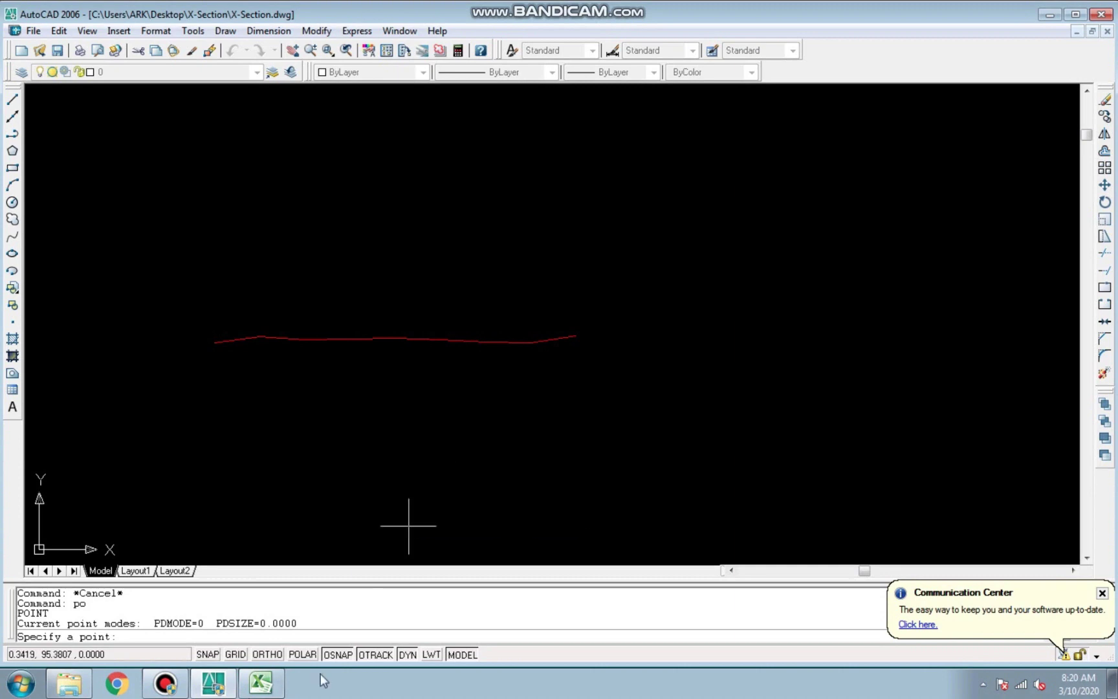
Copy the centre-line pair 0,100.062 from cell F7 in Excel
{"action": "left_click", "coordinate": [261, 682]}
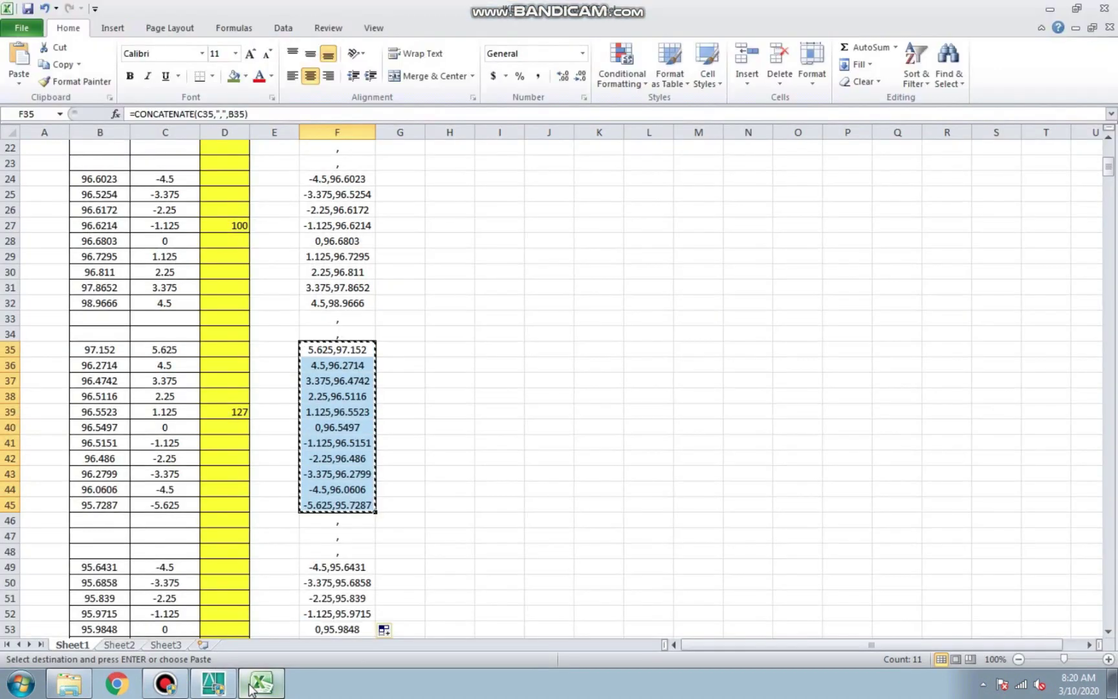
{"action": "scroll", "coordinate": [310, 269], "scroll_direction": "up", "scroll_amount": 5}
{"action": "scroll", "coordinate": [306, 253], "scroll_direction": "up", "scroll_amount": 2}
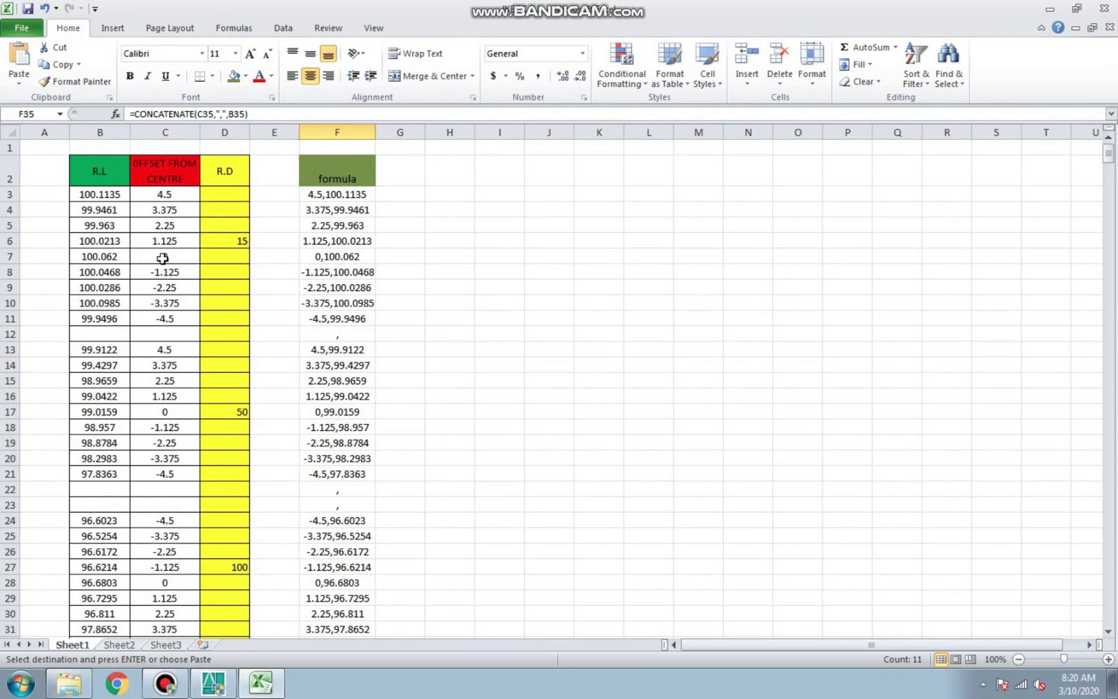
{"action": "left_click", "coordinate": [341, 255]}
{"action": "key", "text": "ctrl+c"}
Place a point at 0,100.062 by pasting the copied coordinate into the command line
{"action": "left_click", "coordinate": [213, 682]}
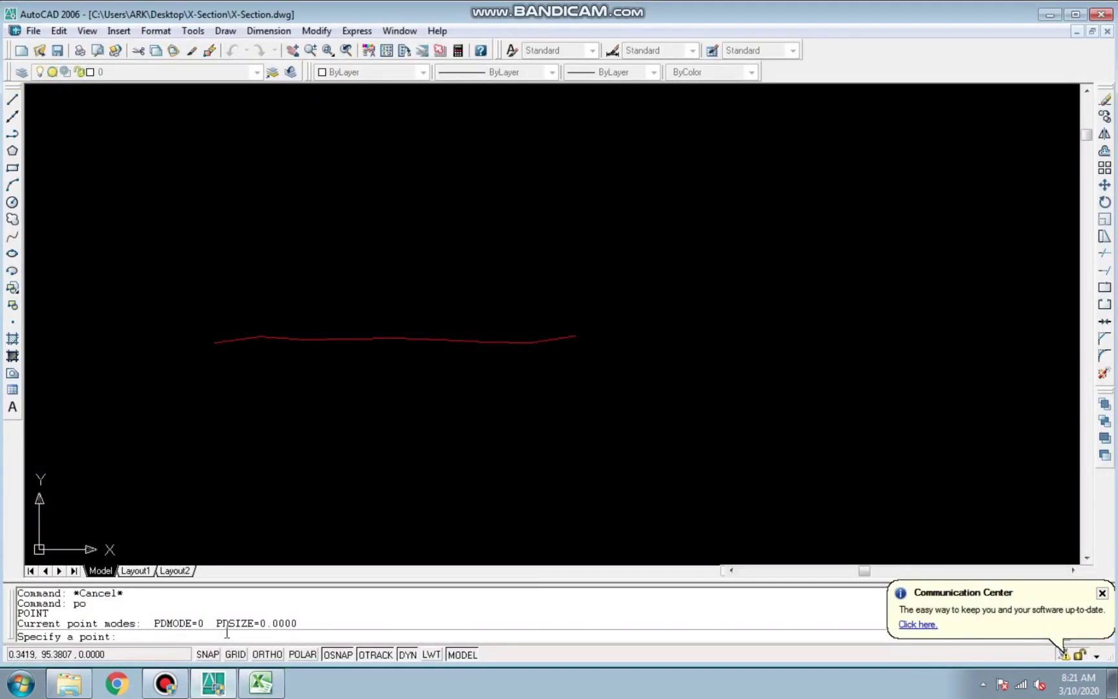
{"action": "right_click", "coordinate": [226, 632]}
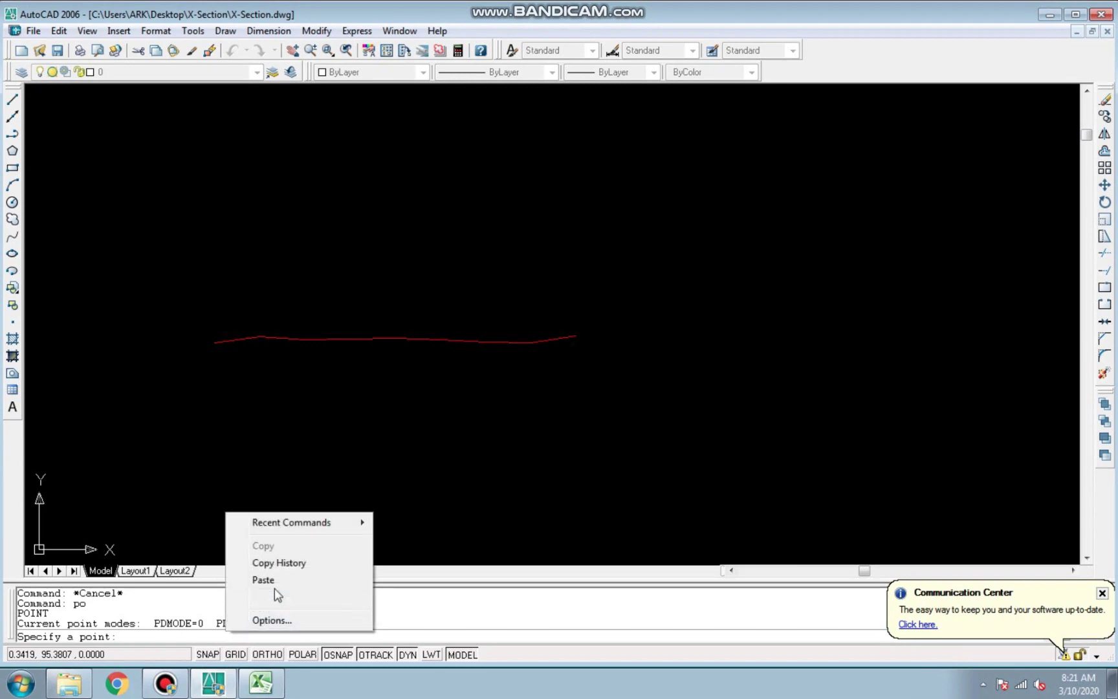
{"action": "left_click", "coordinate": [259, 579]}
{"action": "scroll", "coordinate": [388, 332], "scroll_direction": "up", "scroll_amount": 1}
{"action": "scroll", "coordinate": [375, 367], "scroll_direction": "up", "scroll_amount": 1}
{"action": "scroll", "coordinate": [394, 382], "scroll_direction": "up", "scroll_amount": 1}
{"action": "scroll", "coordinate": [447, 420], "scroll_direction": "up", "scroll_amount": 1}
{"action": "scroll", "coordinate": [404, 405], "scroll_direction": "down", "scroll_amount": 1}
{"action": "scroll", "coordinate": [374, 369], "scroll_direction": "down", "scroll_amount": 1}
{"action": "scroll", "coordinate": [367, 419], "scroll_direction": "down", "scroll_amount": 1}
{"action": "scroll", "coordinate": [356, 329], "scroll_direction": "down", "scroll_amount": 1}
{"action": "scroll", "coordinate": [355, 329], "scroll_direction": "down", "scroll_amount": 1}
{"action": "scroll", "coordinate": [374, 370], "scroll_direction": "down", "scroll_amount": 1}
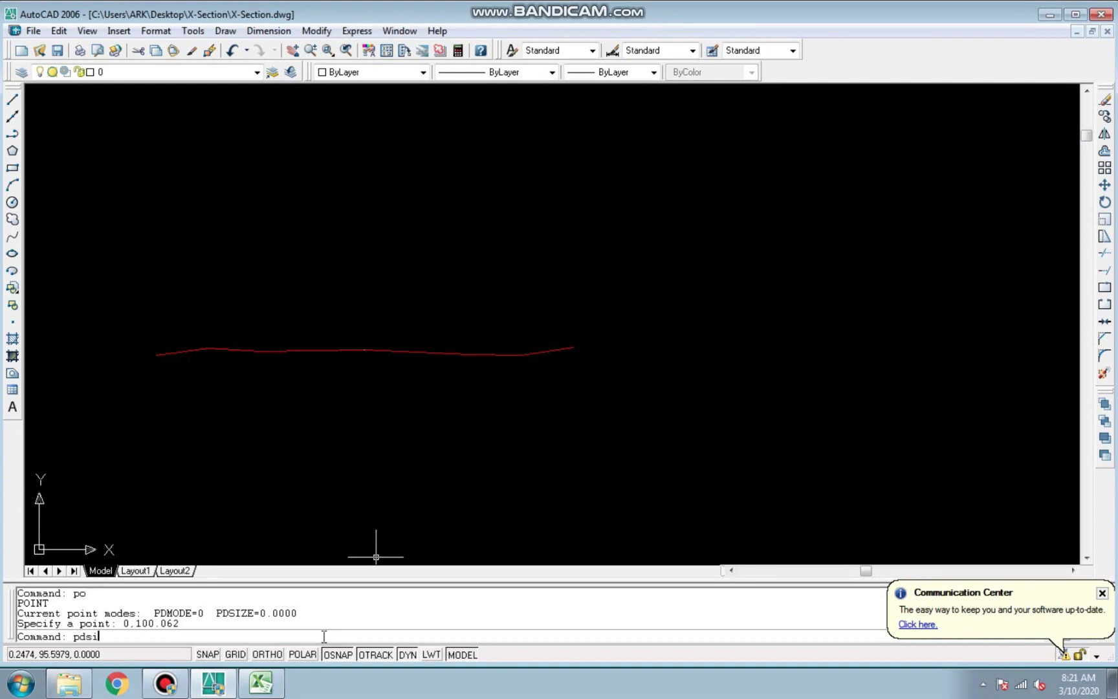
Set PDMODE to 3 so points display as X markers
{"action": "type", "text": "e"}
{"action": "key", "text": "Return"}
{"action": "type", "text": "3"}
{"action": "key", "text": "Return"}
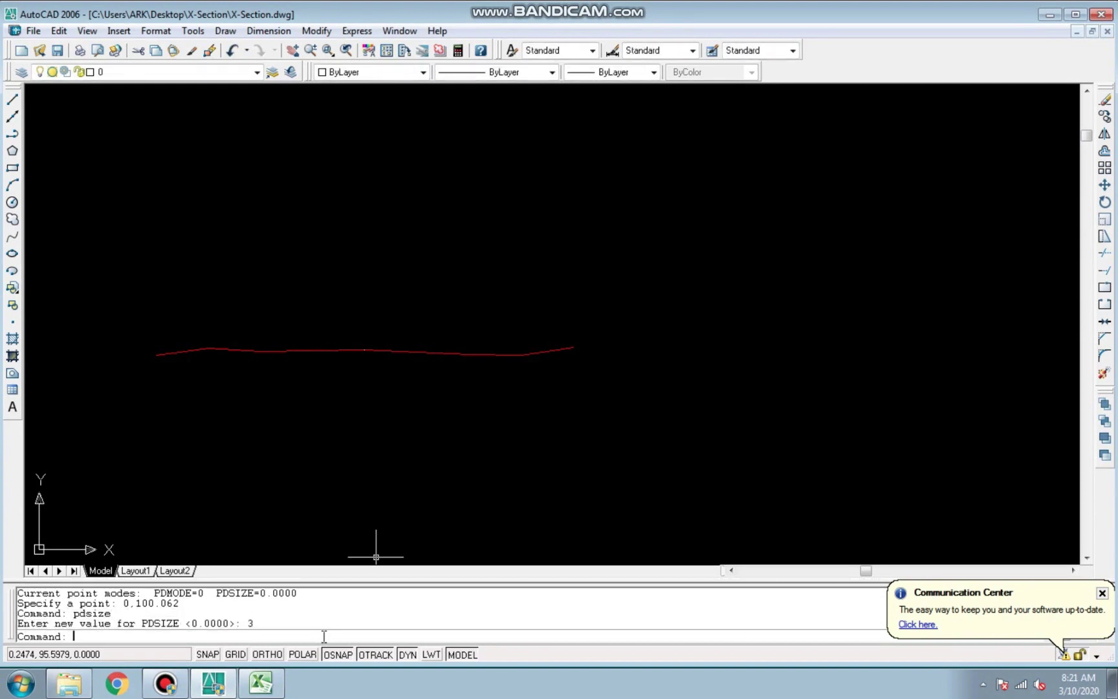
{"action": "scroll", "coordinate": [343, 556], "scroll_direction": "down", "scroll_amount": 2}
{"action": "scroll", "coordinate": [349, 485], "scroll_direction": "up", "scroll_amount": 3}
{"action": "type", "text": "pdstyle"}
{"action": "key", "text": "Return"}
{"action": "key", "text": "Escape"}
{"action": "key", "text": "Escape"}
{"action": "type", "text": "pdmode"}
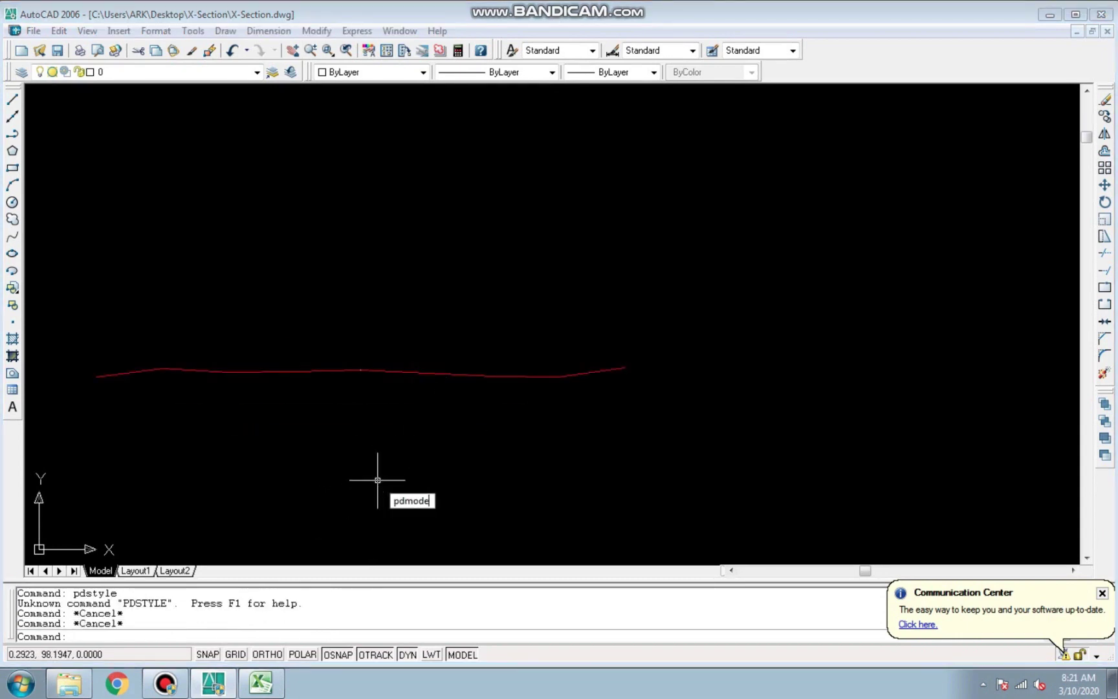
{"action": "key", "text": "Return"}
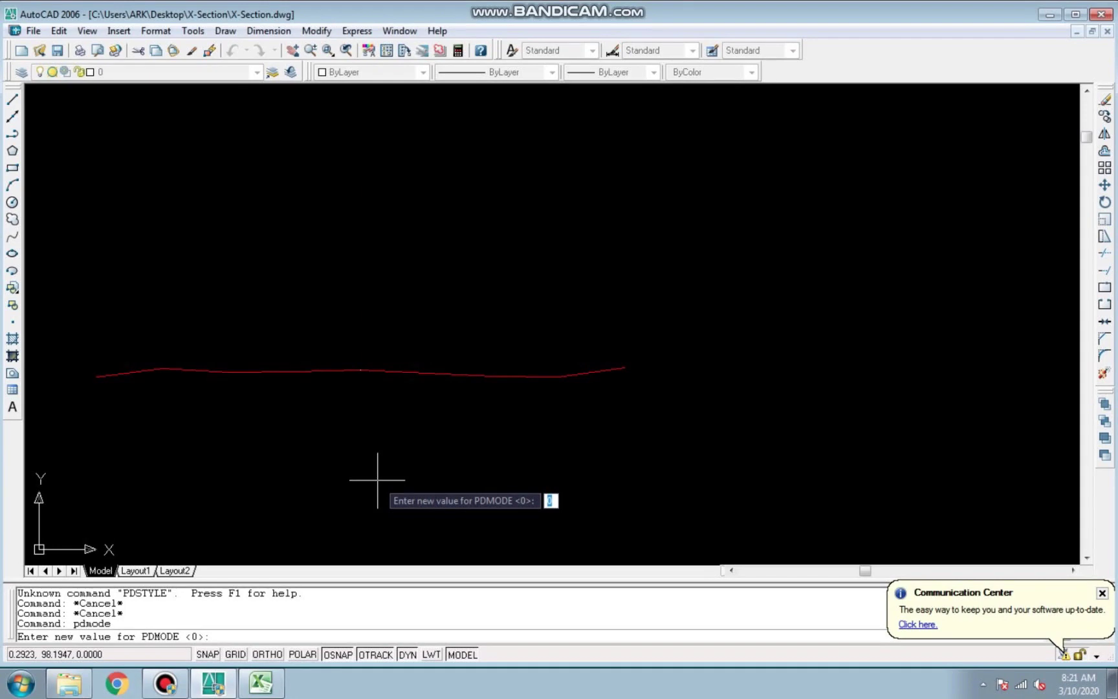
{"action": "type", "text": "3"}
{"action": "key", "text": "Return"}
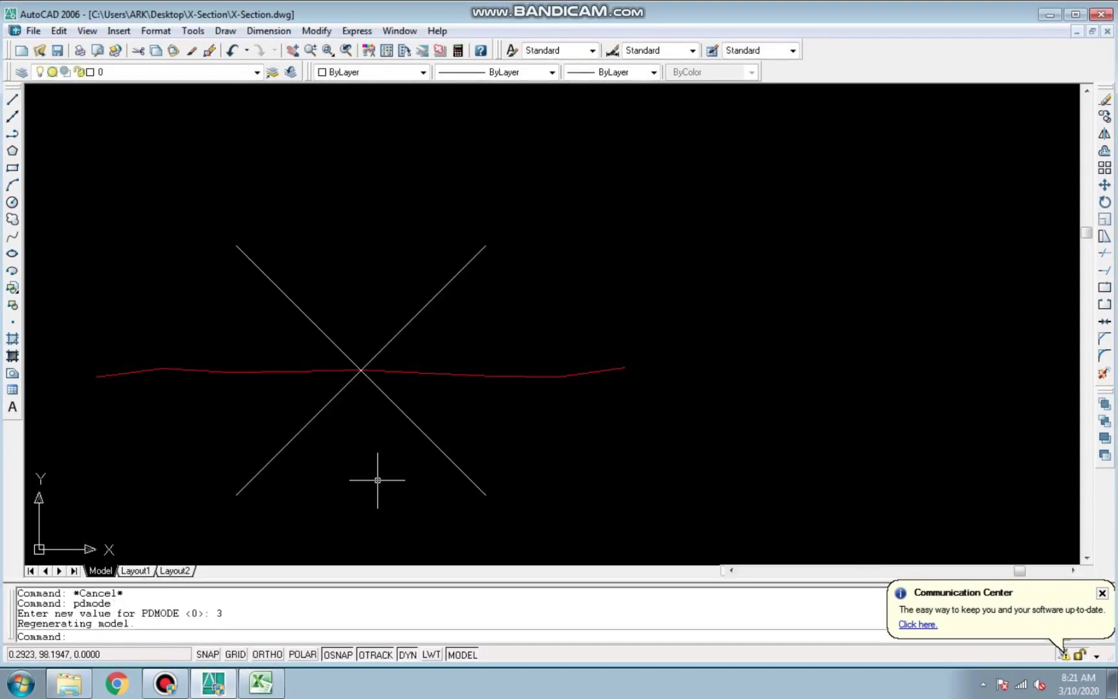
Shrink the point marker by adjusting PDSIZE, ending at 0.125
{"action": "type", "text": "pdsi"}
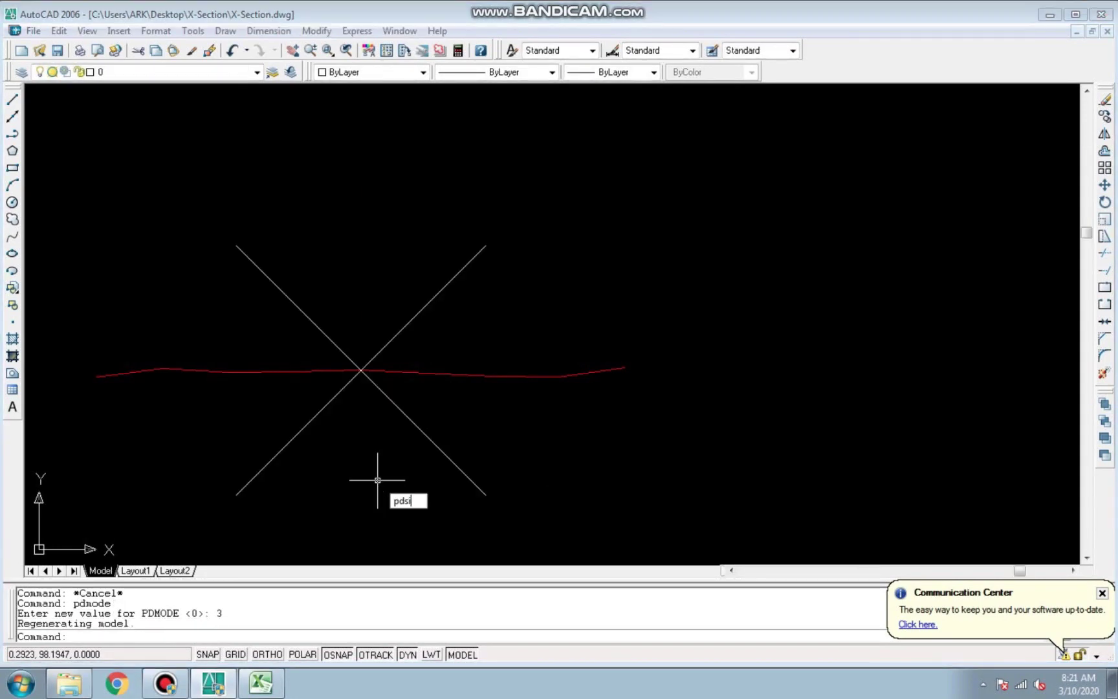
{"action": "type", "text": "ze"}
{"action": "key", "text": "Return"}
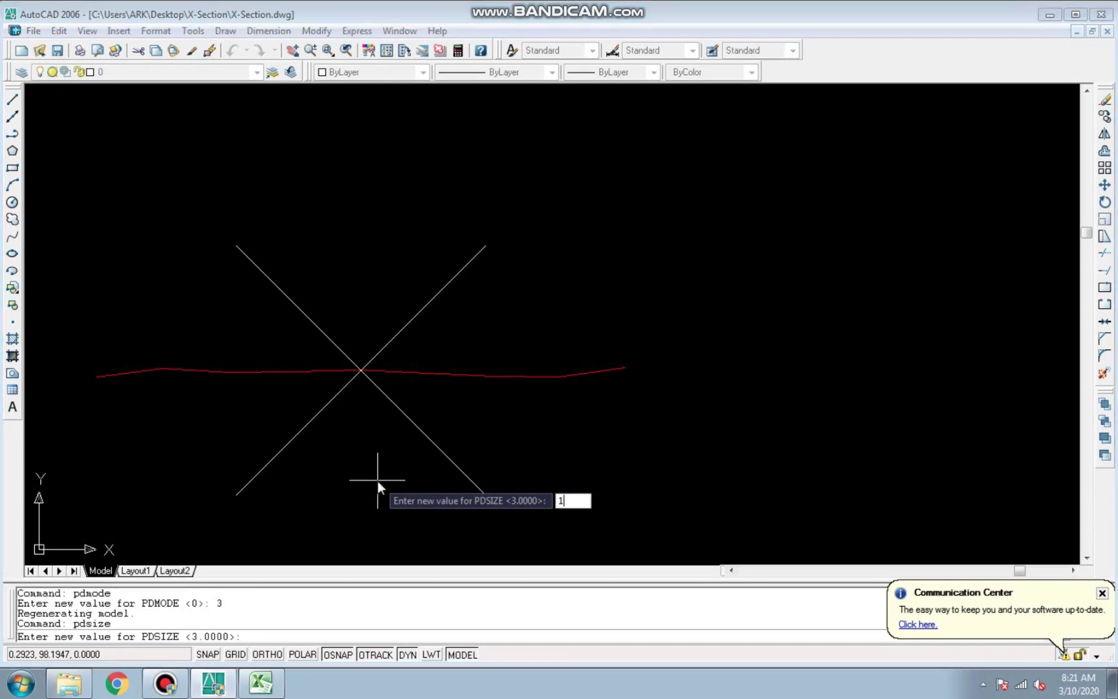
{"action": "type", "text": "1"}
{"action": "key", "text": "Return"}
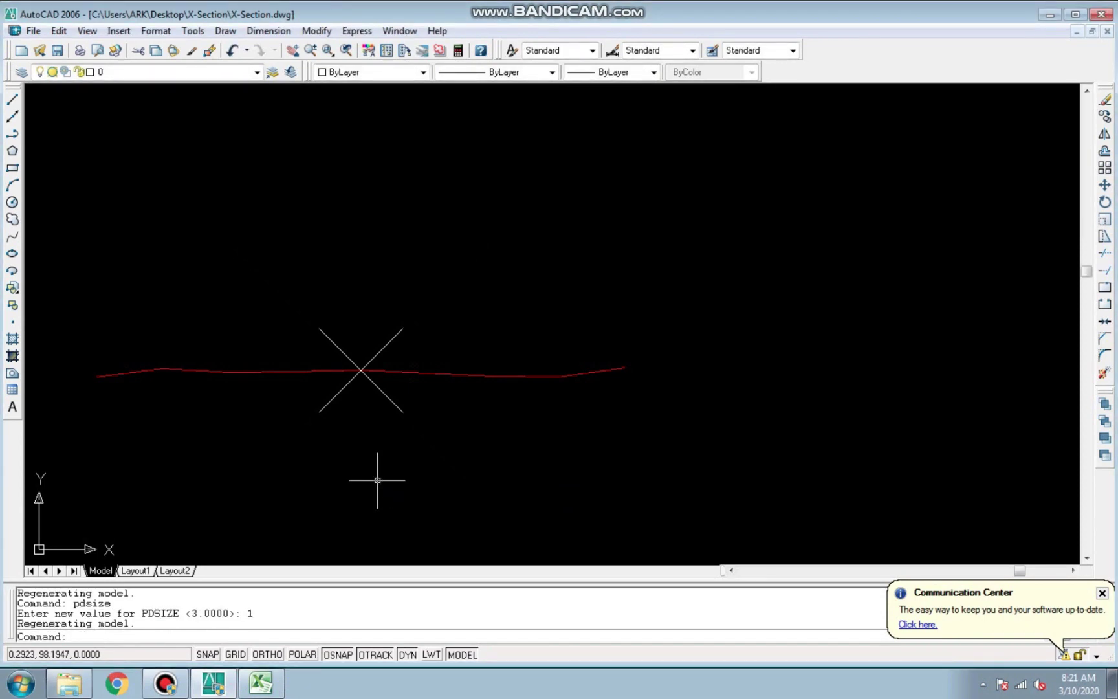
{"action": "type", "text": "pdsize"}
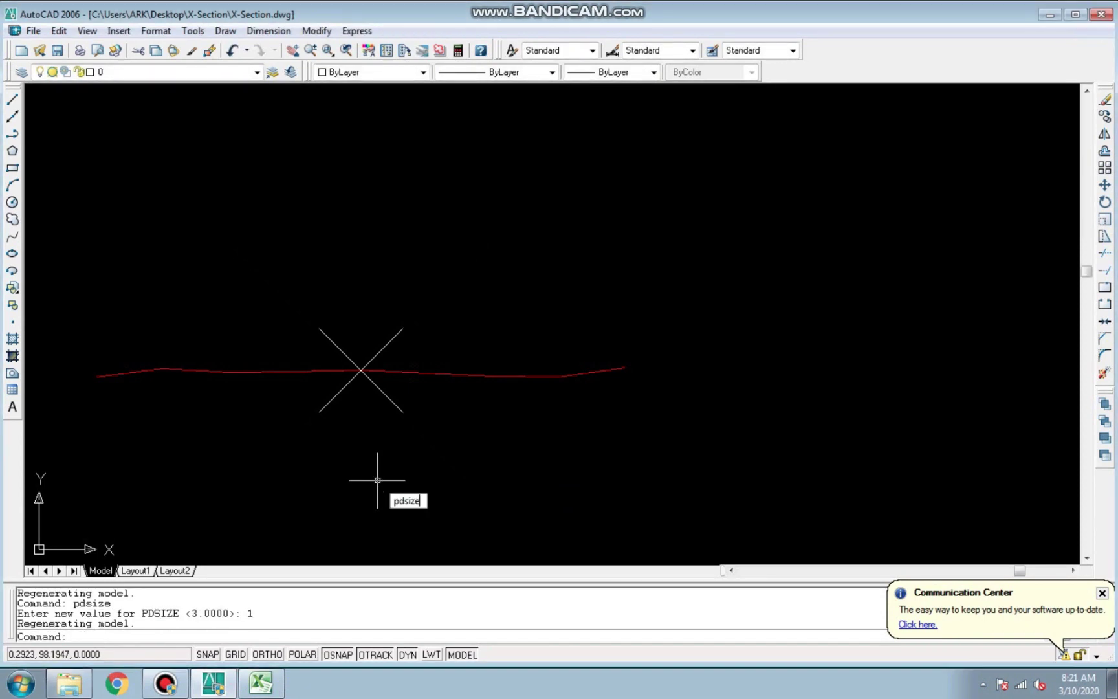
{"action": "key", "text": "Return"}
{"action": "type", "text": "0.5"}
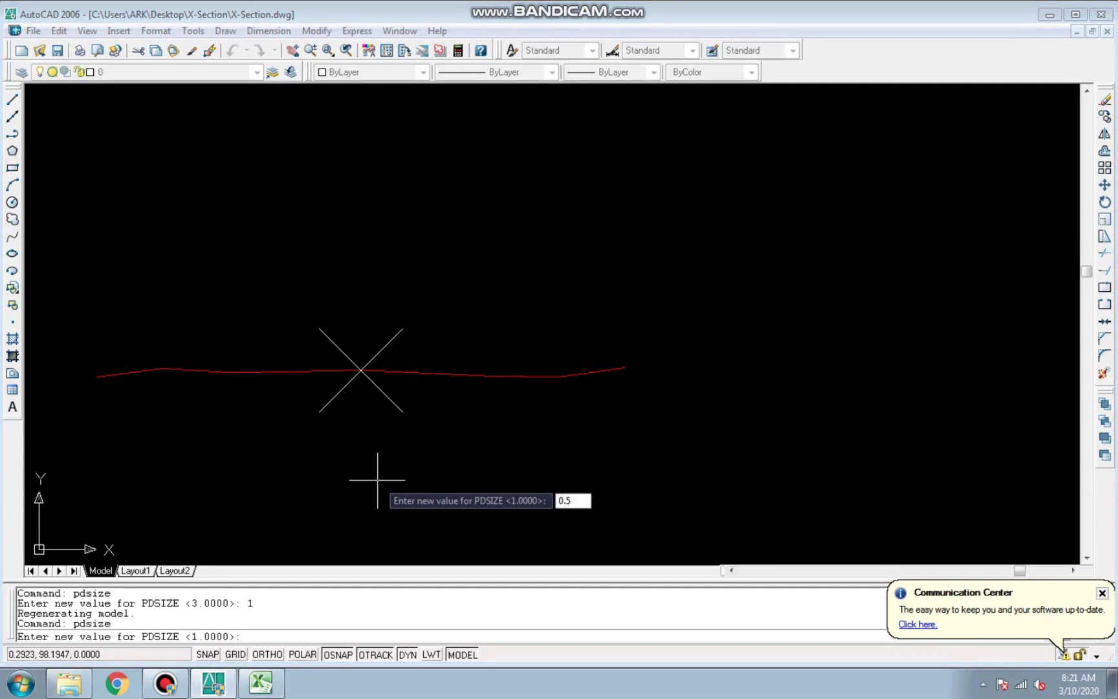
{"action": "key", "text": "Return"}
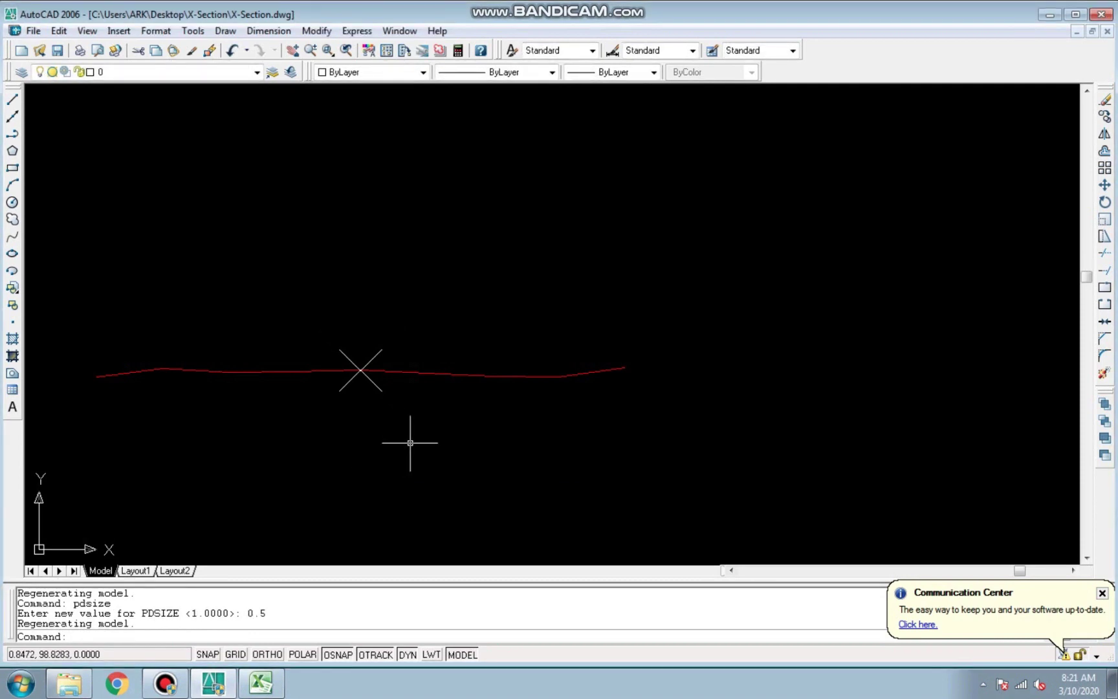
{"action": "key", "text": "Up"}
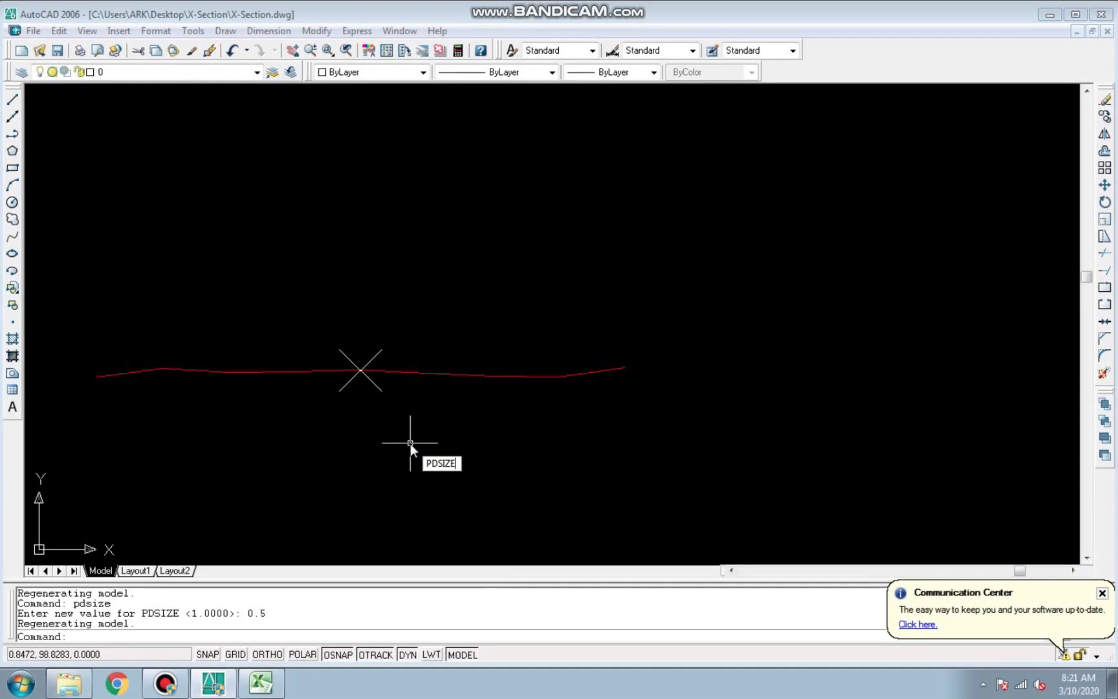
{"action": "key", "text": "Return"}
{"action": "type", "text": "0."}
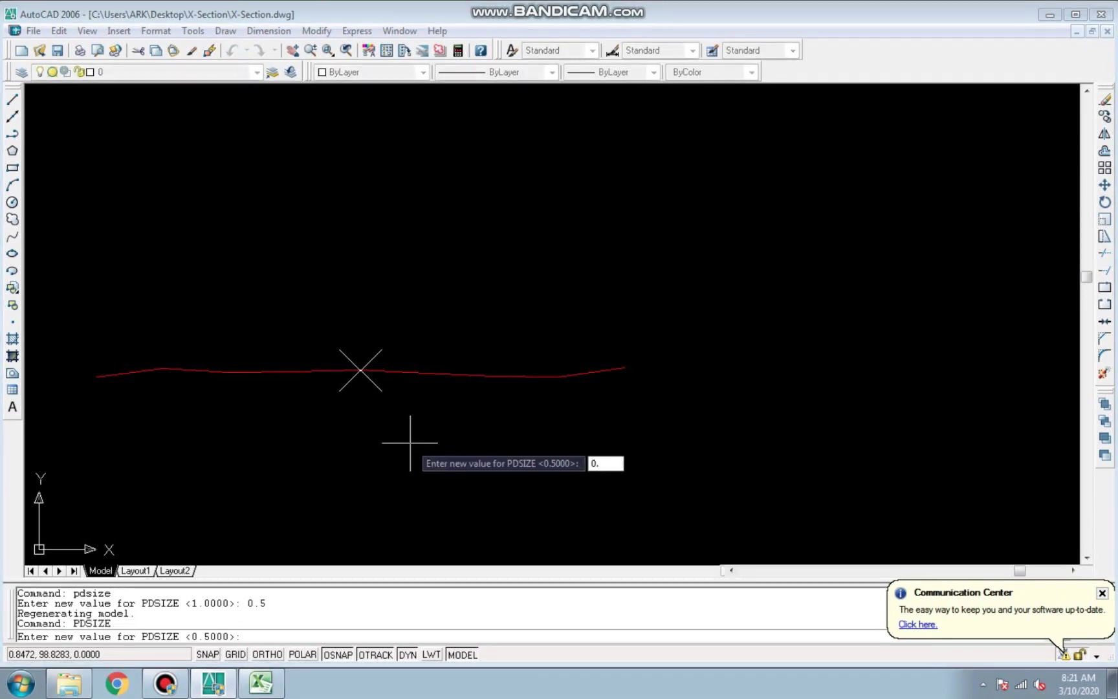
{"action": "type", "text": "125"}
{"action": "key", "text": "Return"}
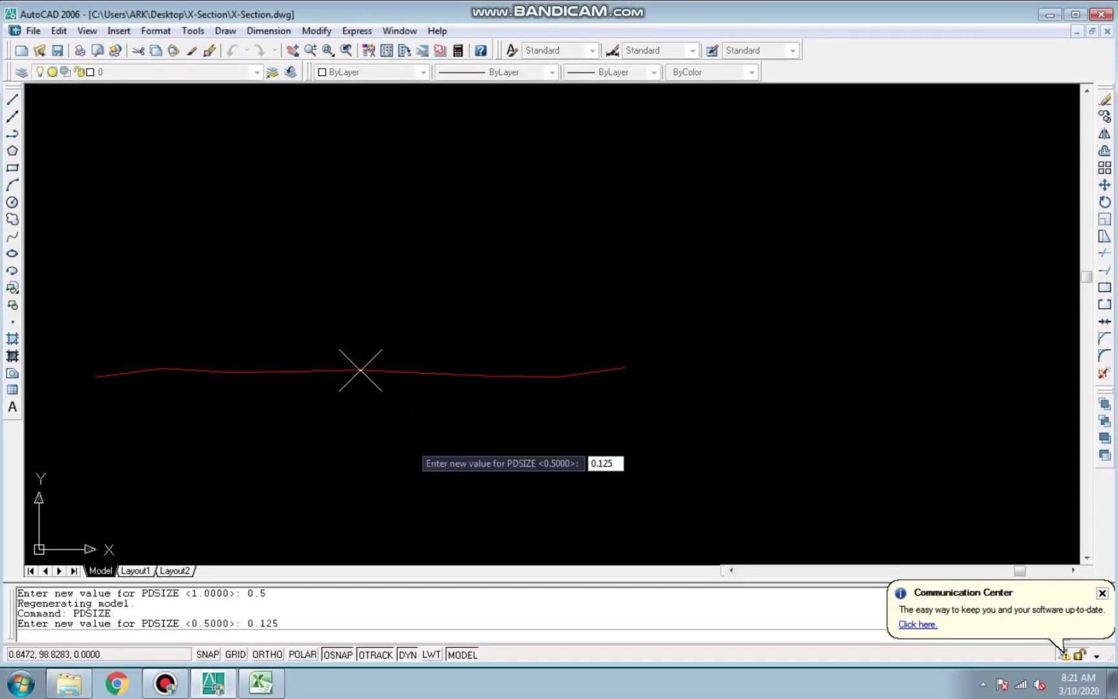
{"action": "scroll", "coordinate": [362, 508], "scroll_direction": "down", "scroll_amount": 2}
{"action": "scroll", "coordinate": [365, 503], "scroll_direction": "up", "scroll_amount": 5}
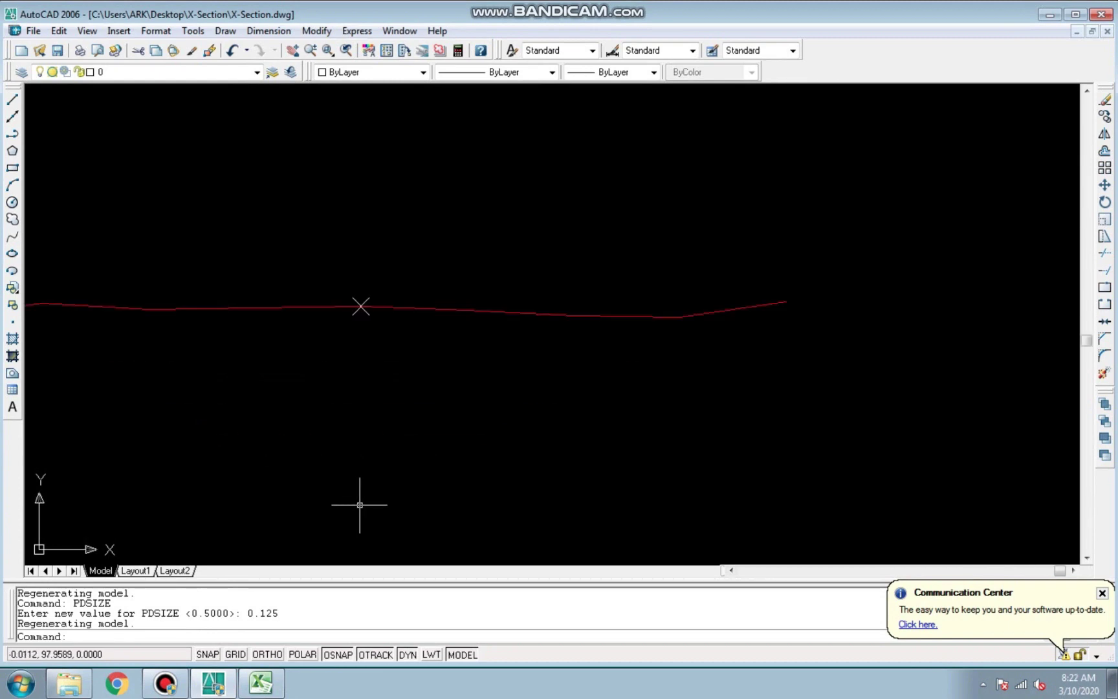
{"action": "scroll", "coordinate": [353, 310], "scroll_direction": "down", "scroll_amount": 1}
{"action": "scroll", "coordinate": [381, 371], "scroll_direction": "down", "scroll_amount": 3}
{"action": "key", "text": "Escape"}
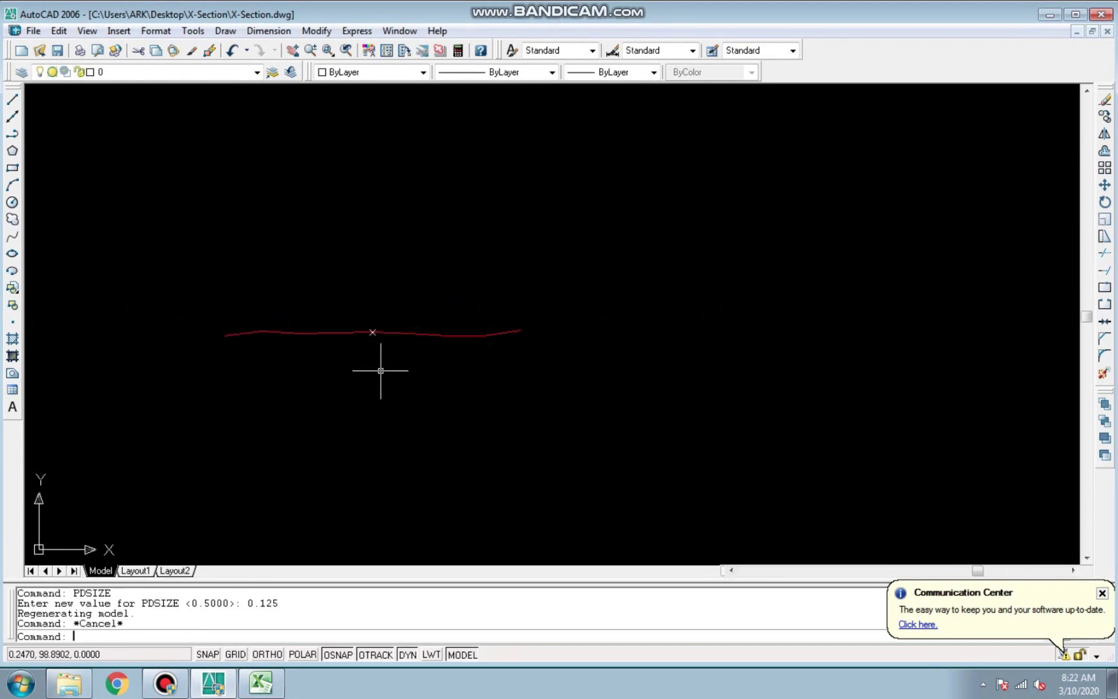
{"action": "key", "text": "Escape"}
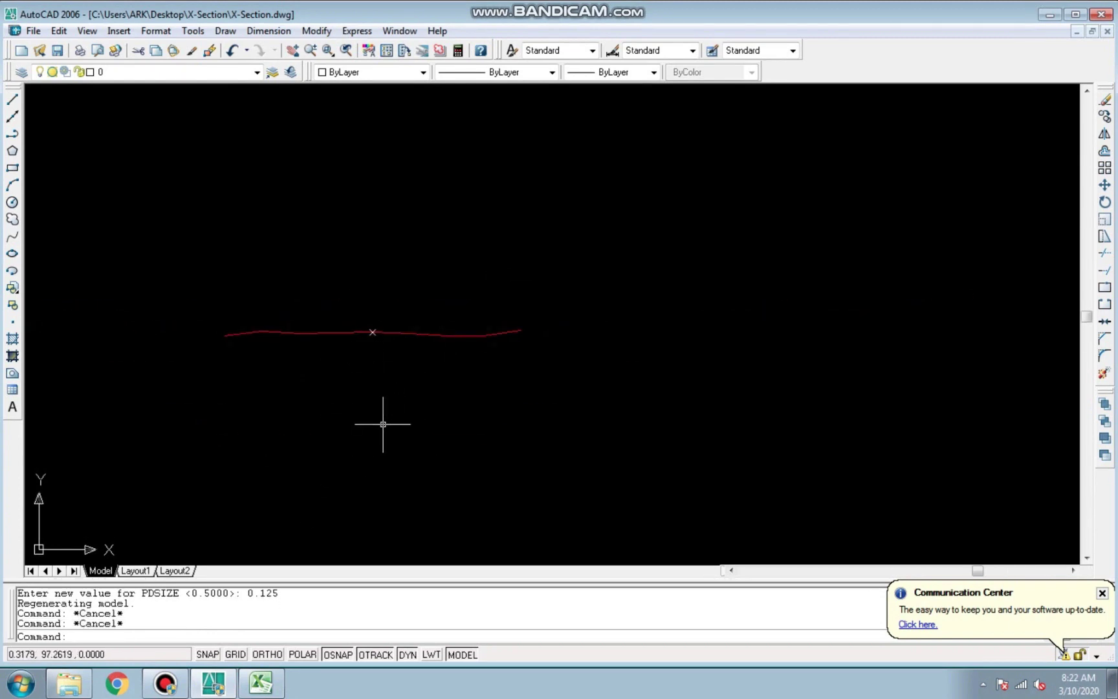
Draw a multiline text box below the profile for the 'X- Section At RD 15' label
{"action": "type", "text": "t"}
{"action": "key", "text": "Return"}
{"action": "left_click", "coordinate": [343, 358]}
{"action": "left_click", "coordinate": [516, 412]}
{"action": "type", "text": "X- Section At RD 15"}
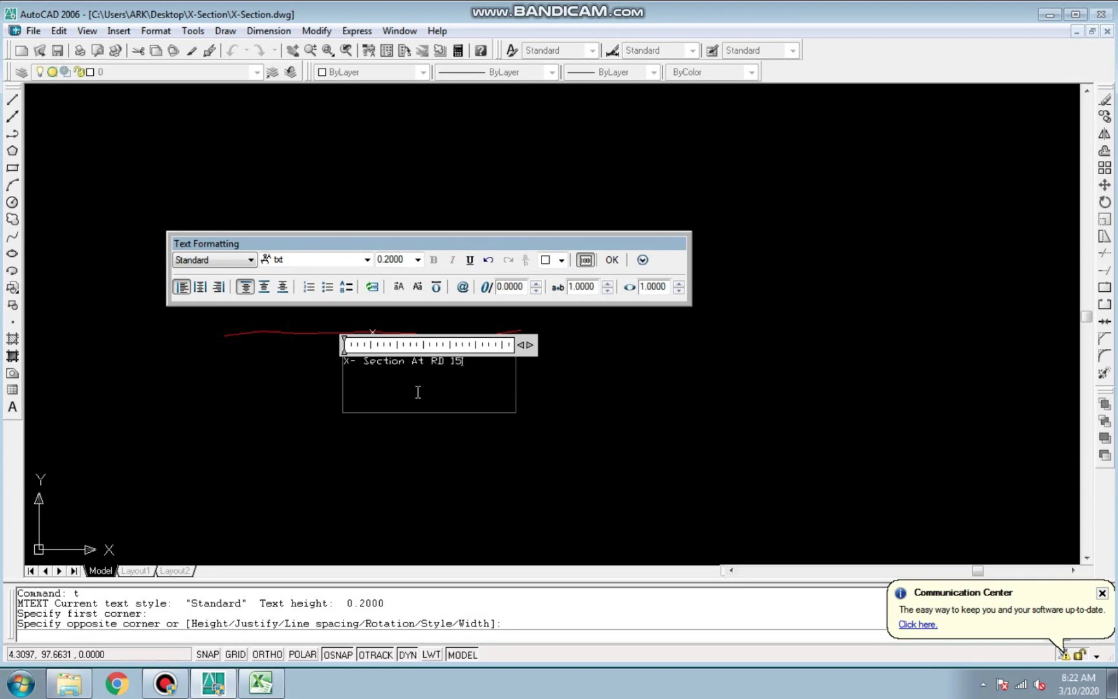
Format the label text in Times New Roman at height 0.5
{"action": "left_click_drag", "start_coordinate": [482, 368], "coordinate": [294, 362]}
{"action": "left_click", "coordinate": [289, 258]}
{"action": "scroll", "coordinate": [317, 289], "scroll_direction": "up", "scroll_amount": 5}
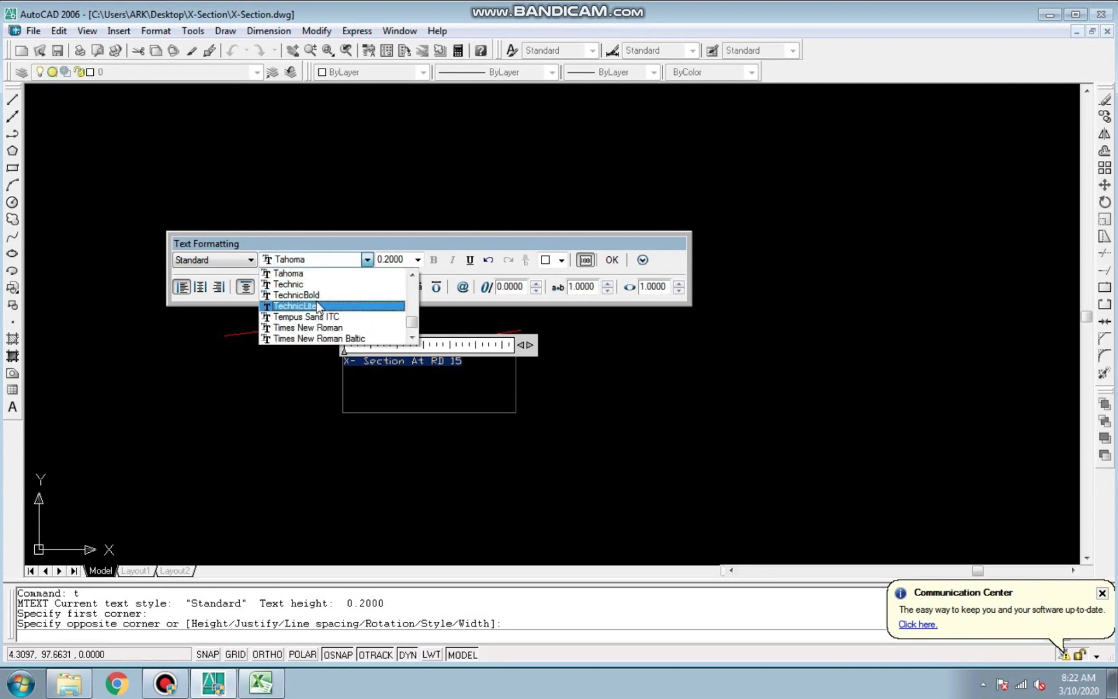
{"action": "left_click", "coordinate": [358, 328]}
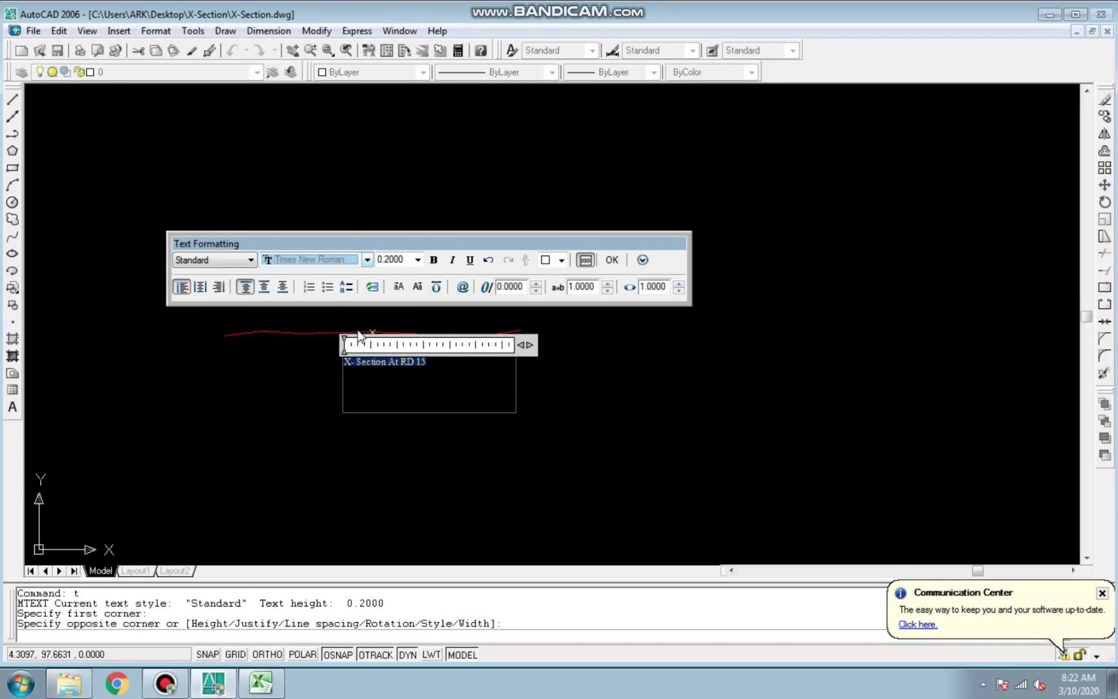
{"action": "left_click", "coordinate": [418, 261]}
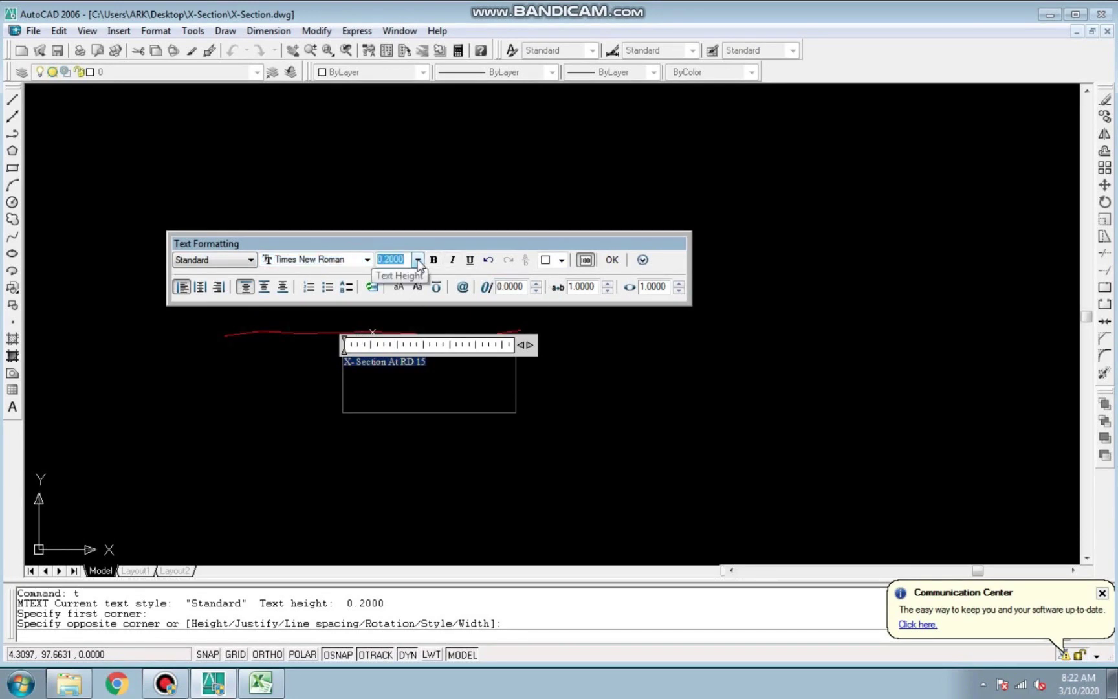
{"action": "type", "text": "0.5"}
{"action": "left_click", "coordinate": [612, 259]}
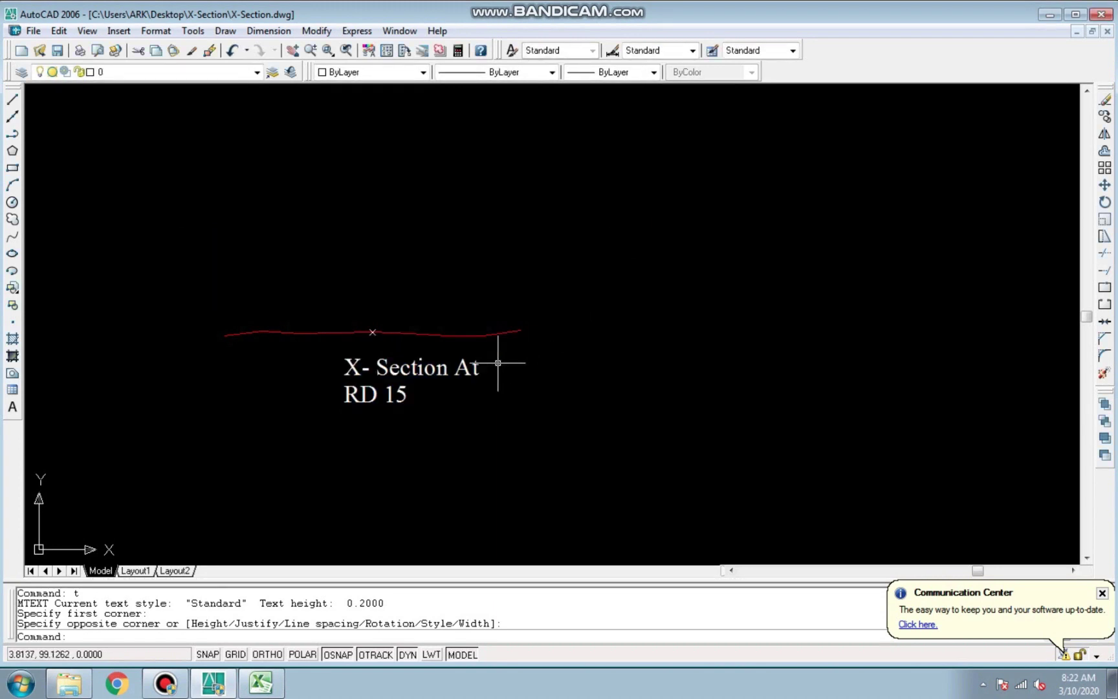
{"action": "left_click", "coordinate": [422, 375]}
Widen the label's text box so 'X- Section At RD 15' fits on one line
{"action": "double_click", "coordinate": [445, 376]}
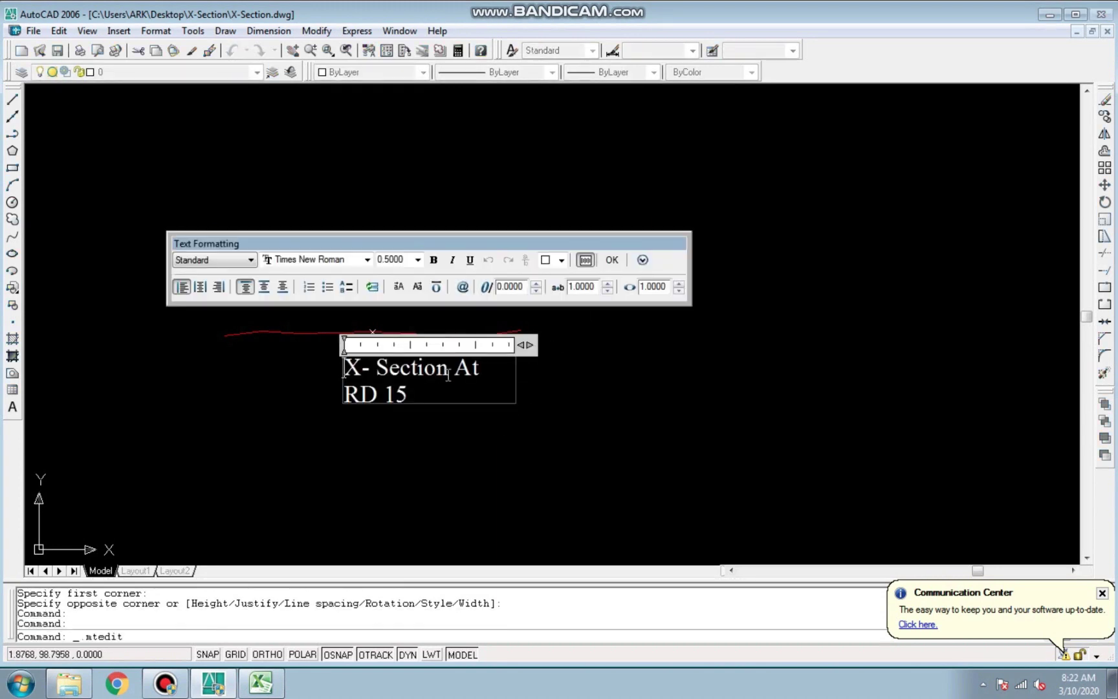
{"action": "left_click_drag", "start_coordinate": [524, 345], "coordinate": [637, 345]}
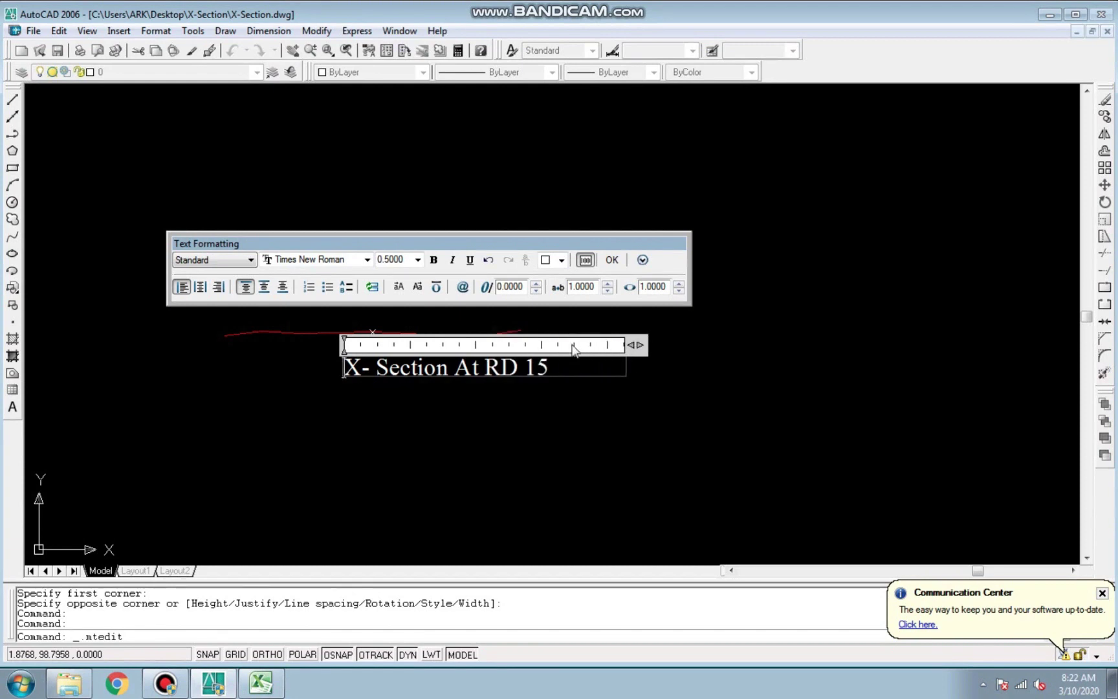
{"action": "left_click", "coordinate": [604, 392]}
Start moving the label with the M command
{"action": "type", "text": "m"}
{"action": "key", "text": "Return"}
{"action": "left_click", "coordinate": [513, 385]}
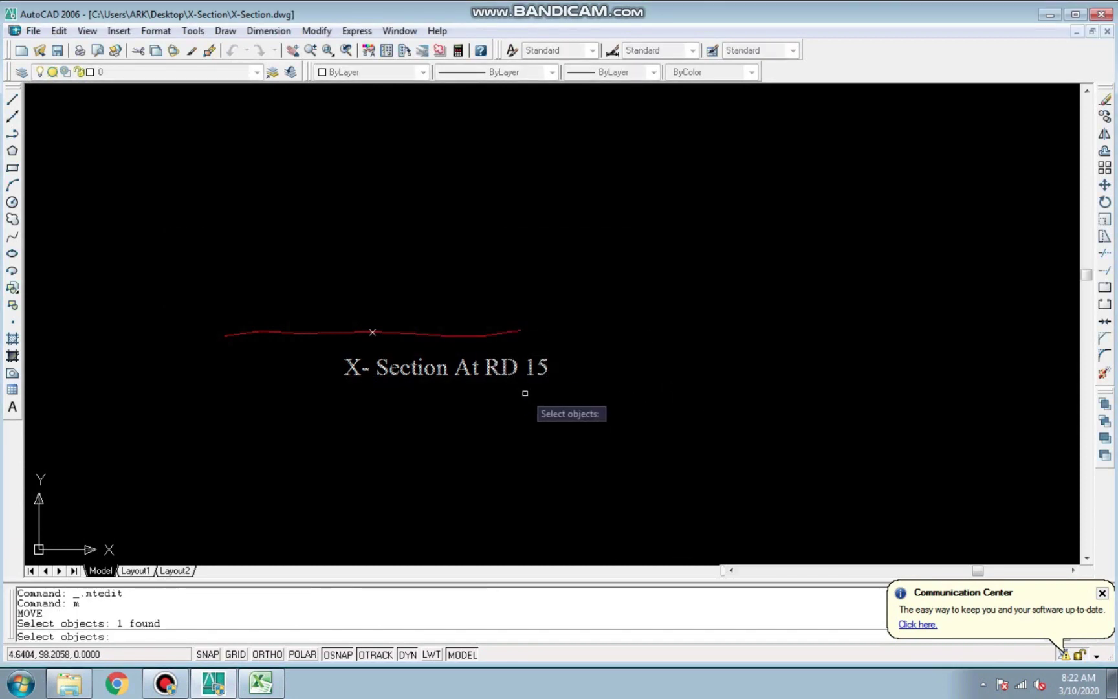
Nudge the RD 15 label slightly left beneath its profile
{"action": "key", "text": "Return"}
{"action": "left_click", "coordinate": [548, 415]}
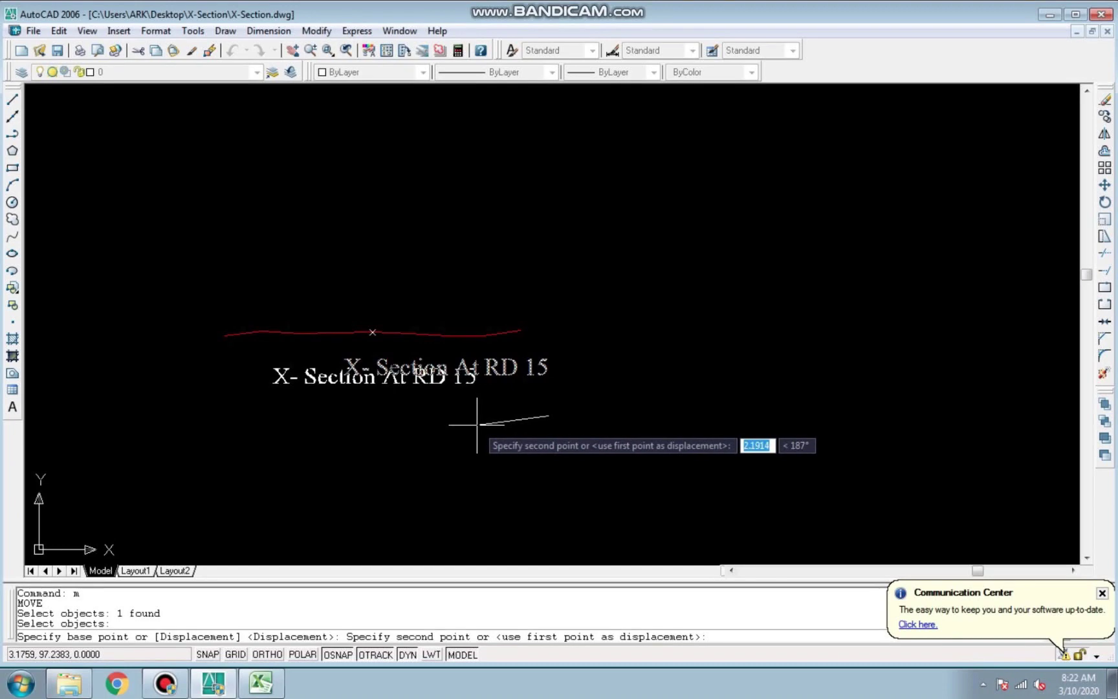
{"action": "key", "text": "Escape"}
{"action": "key", "text": "Escape"}
{"action": "key", "text": "Escape"}
{"action": "key", "text": "Escape"}
{"action": "key", "text": "Escape"}
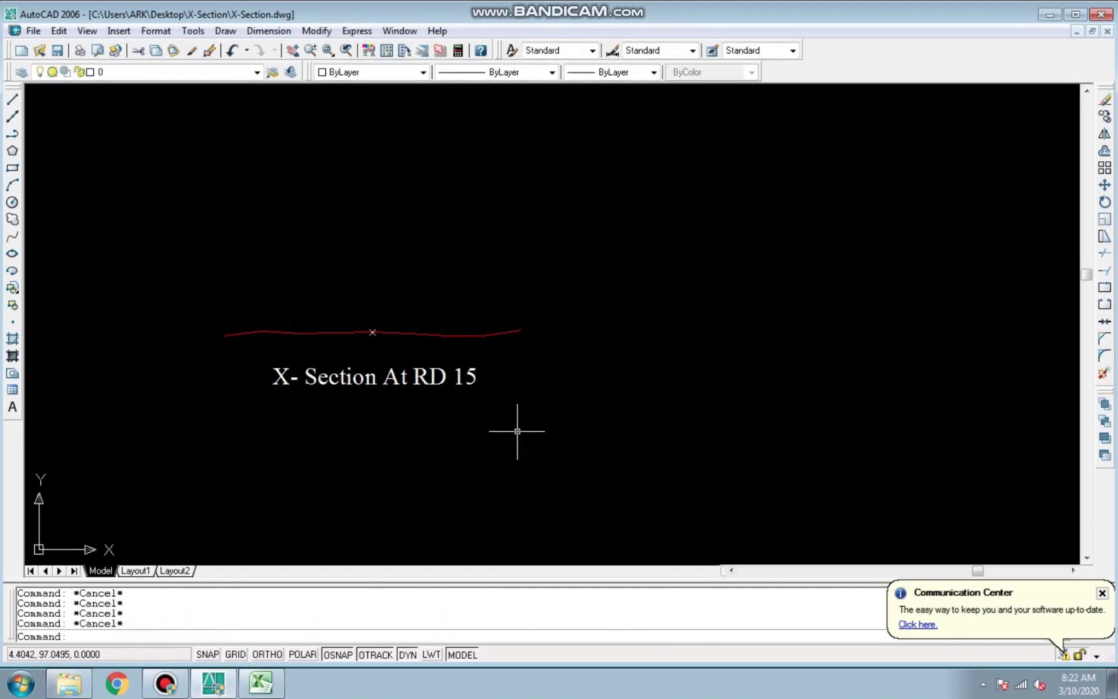
{"action": "type", "text": "m"}
{"action": "key", "text": "Return"}
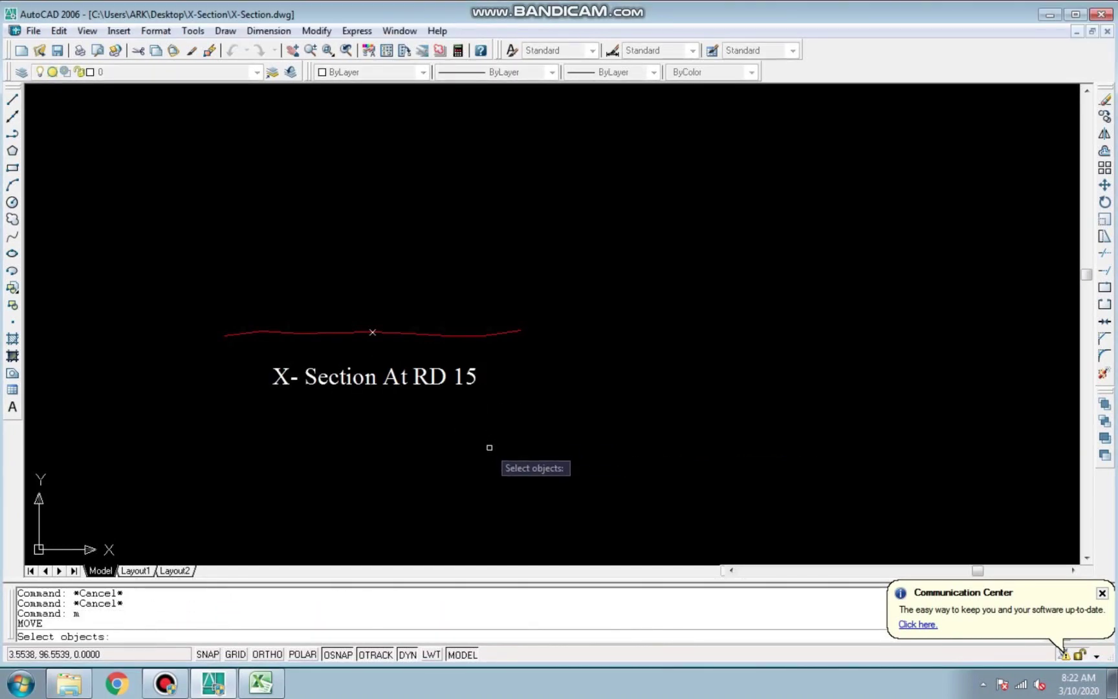
{"action": "key", "text": "Escape"}
Draw a rectangle boxing the RD 15 profile and its label
{"action": "type", "text": "rec"}
{"action": "key", "text": "Return"}
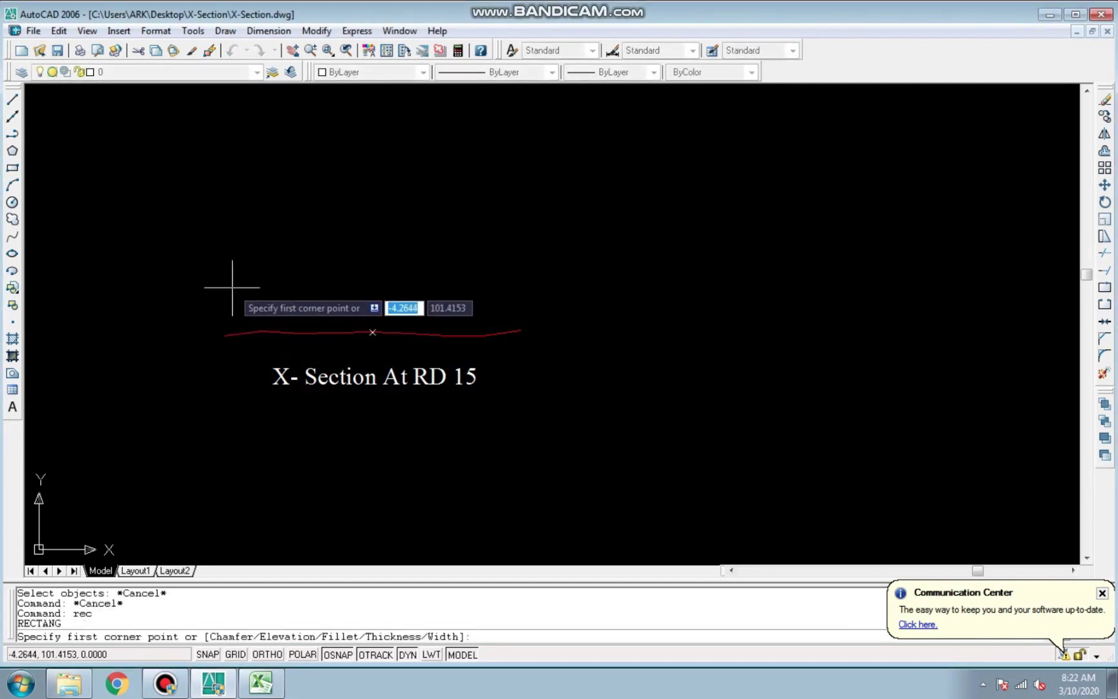
{"action": "left_click", "coordinate": [207, 292]}
{"action": "left_click", "coordinate": [587, 417]}
{"action": "key", "text": "Escape"}
{"action": "key", "text": "Escape"}
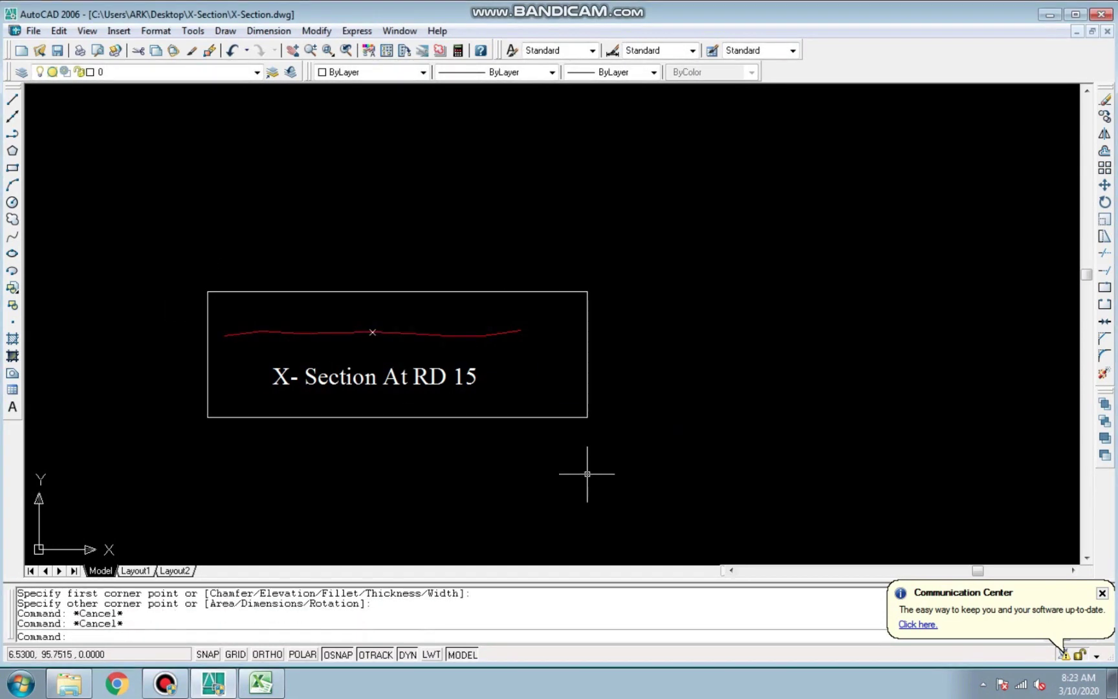
Move the boxed RD 15 section, profile and label to the top-right of the drawing
{"action": "type", "text": "m"}
{"action": "key", "text": "Return"}
{"action": "left_click", "coordinate": [646, 487]}
{"action": "left_click", "coordinate": [193, 300]}
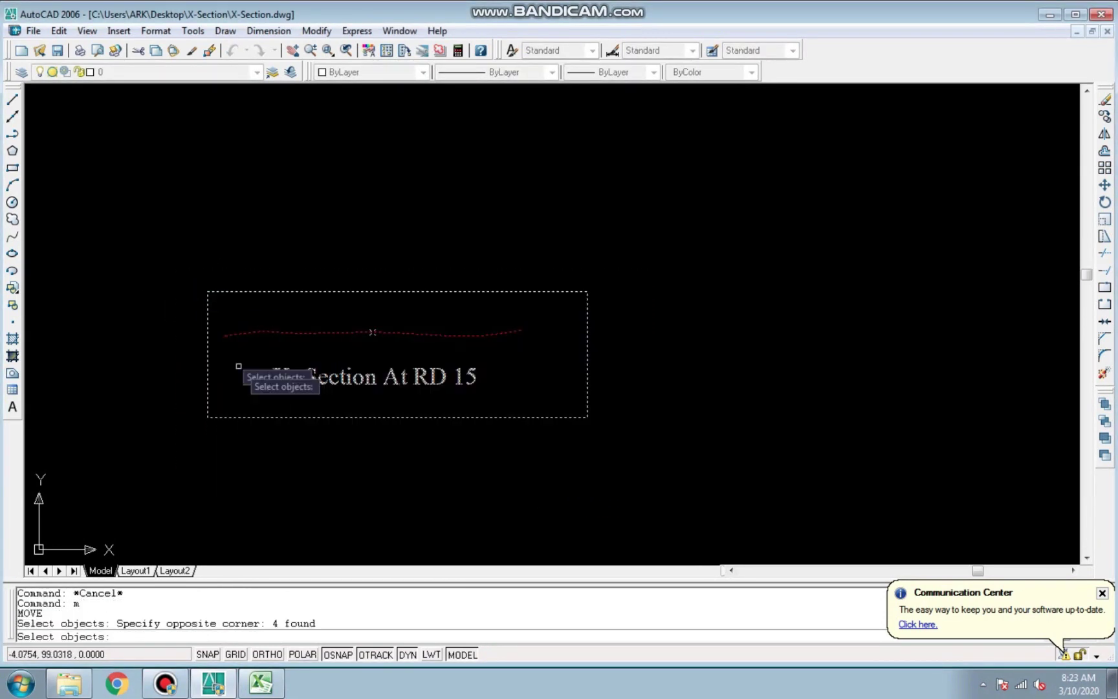
{"action": "key", "text": "Return"}
{"action": "left_click", "coordinate": [326, 504]}
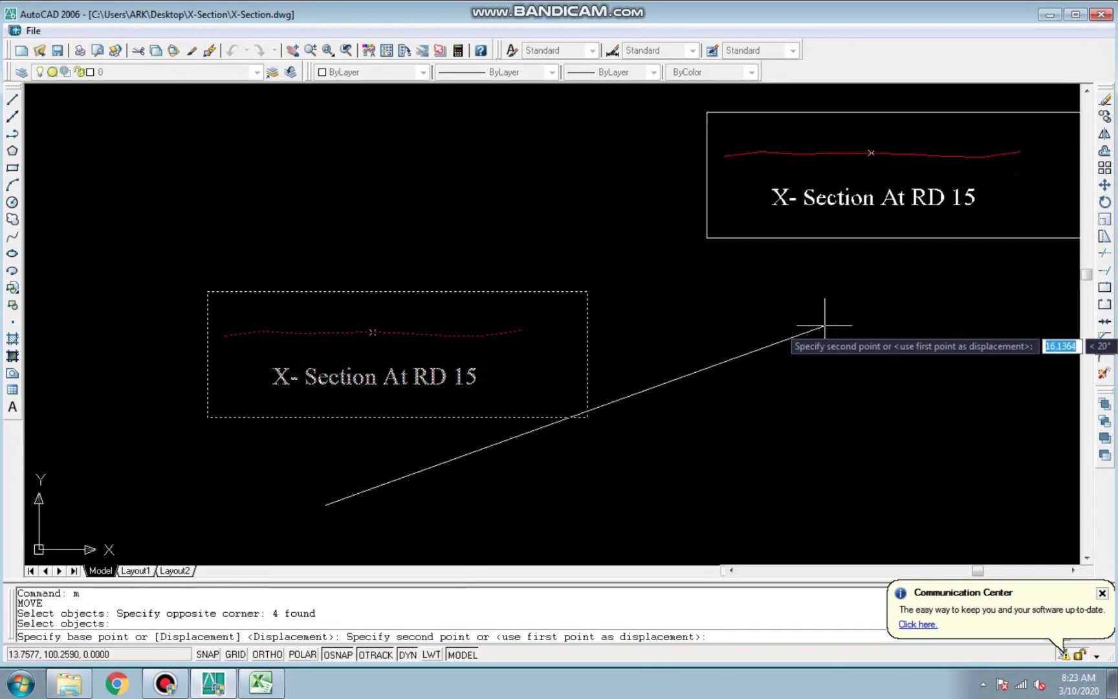
{"action": "scroll", "coordinate": [679, 381], "scroll_direction": "down", "scroll_amount": 2}
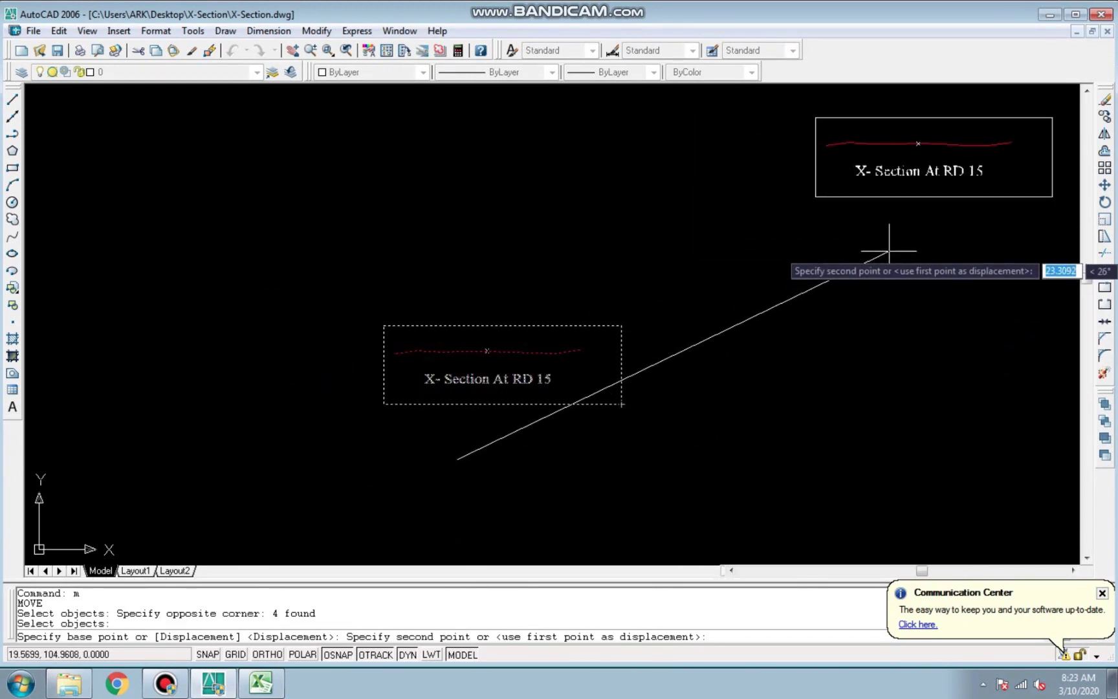
{"action": "left_click", "coordinate": [892, 248]}
{"action": "key", "text": "Escape"}
{"action": "key", "text": "Escape"}
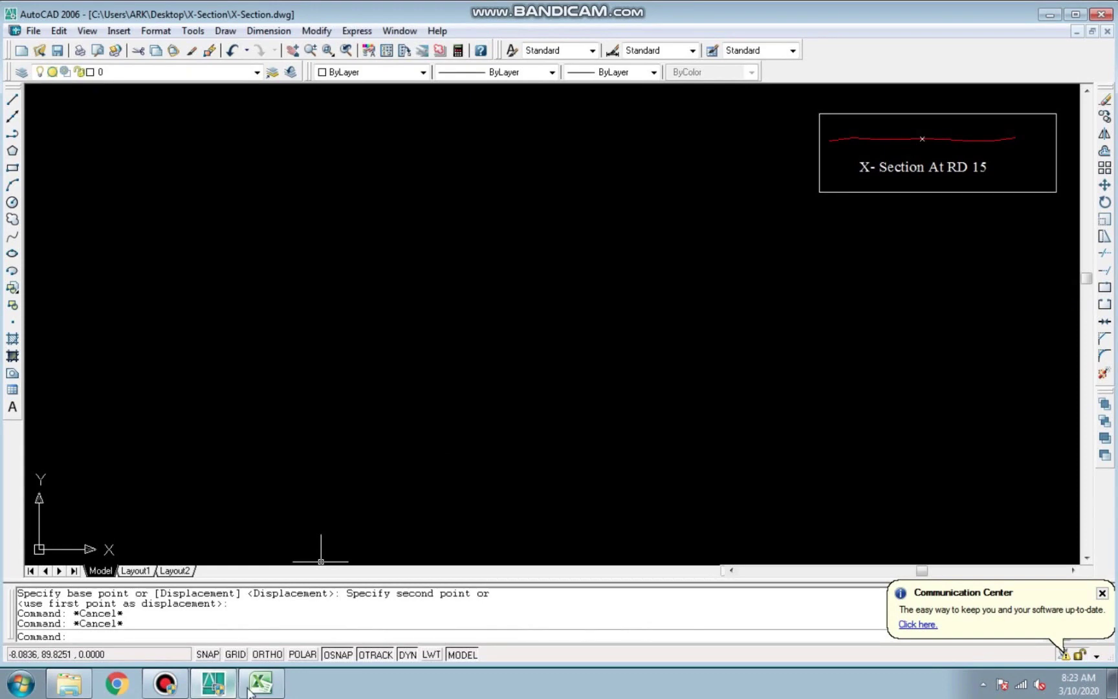
Copy the RD 50 coordinates F13:F21 from the Excel sheet
{"action": "left_click", "coordinate": [250, 690]}
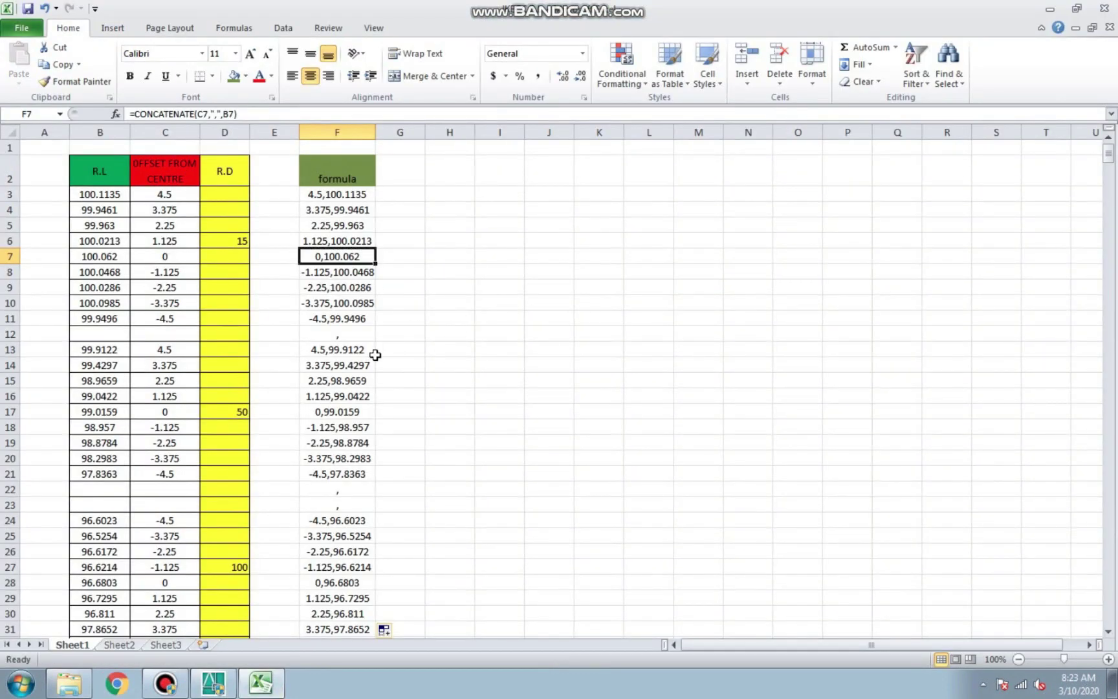
{"action": "left_click_drag", "start_coordinate": [356, 350], "coordinate": [350, 467]}
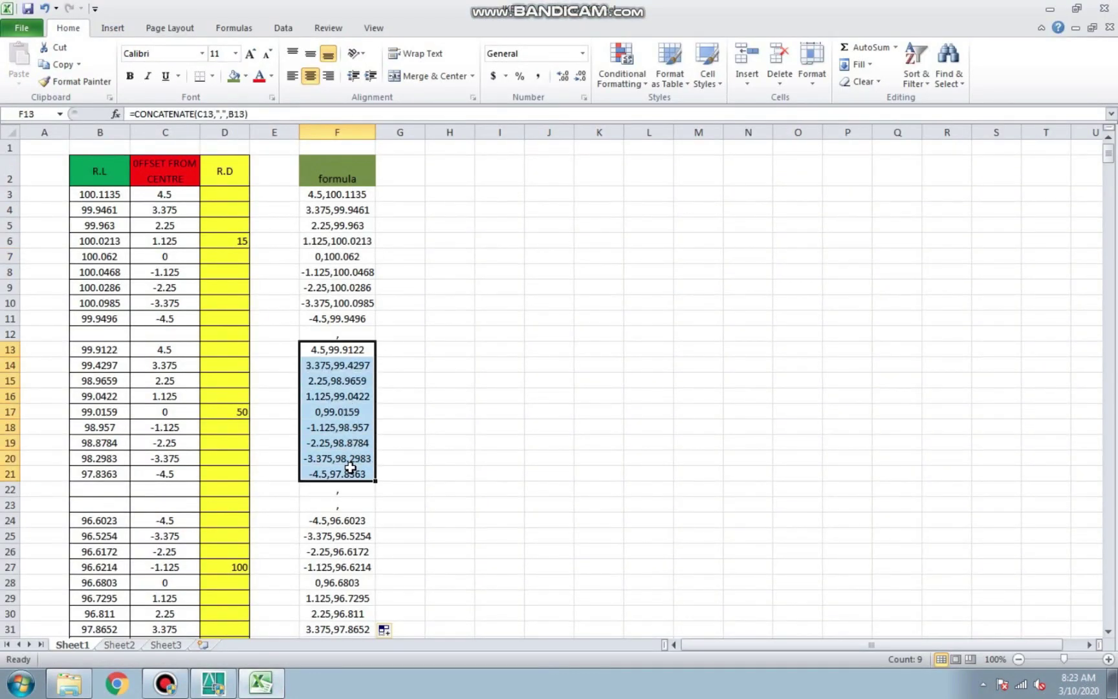
{"action": "key", "text": "ctrl+c"}
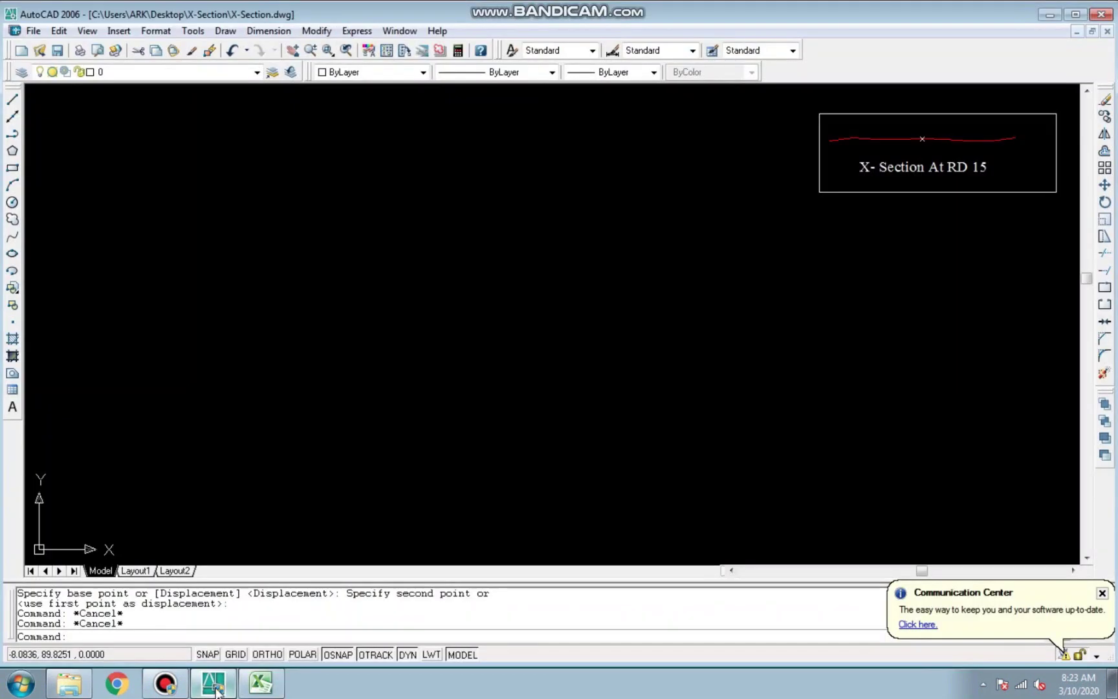
{"action": "left_click", "coordinate": [214, 682]}
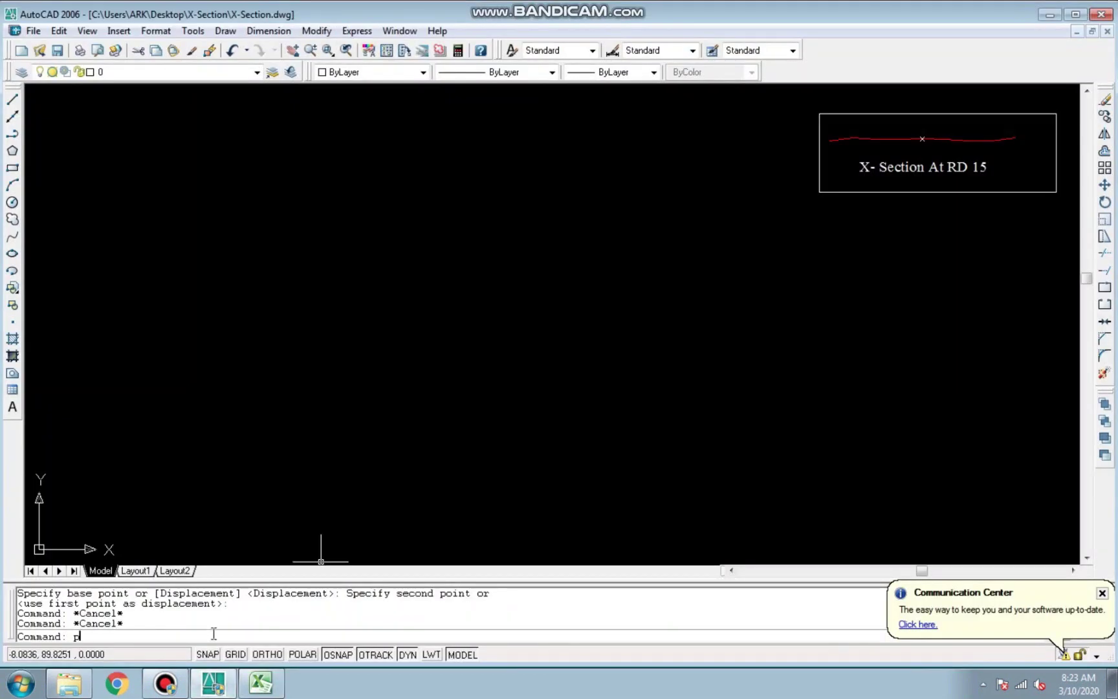
Draw the RD 50 profile as a polyline from the pasted coordinates
{"action": "type", "text": "l"}
{"action": "key", "text": "Return"}
{"action": "right_click", "coordinate": [216, 636]}
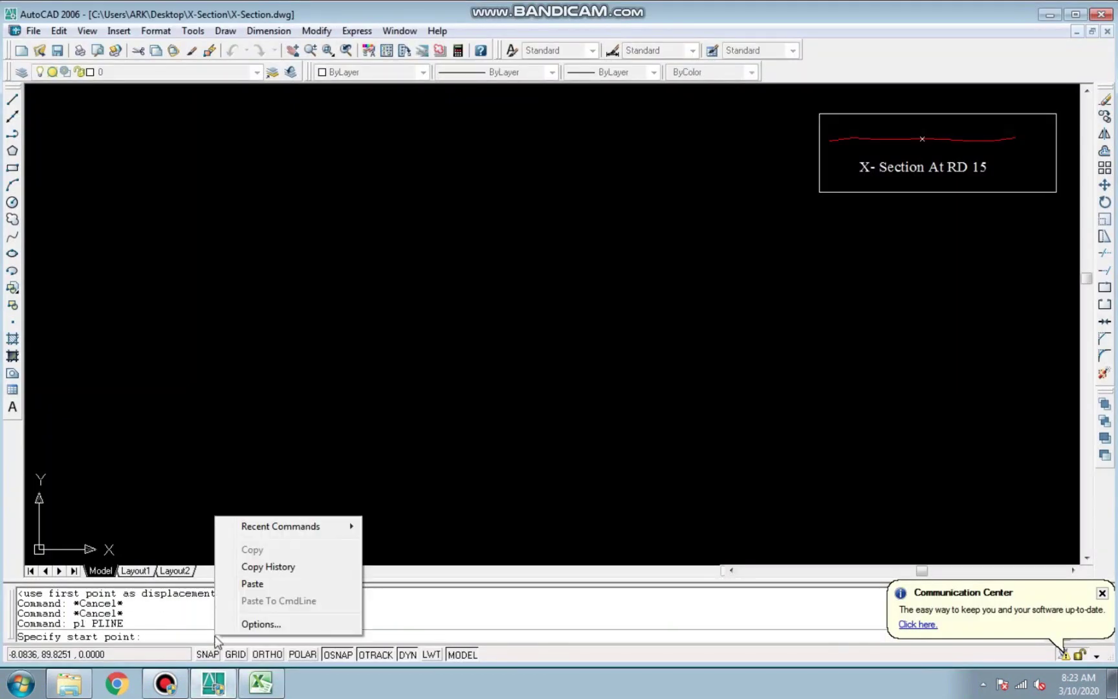
{"action": "left_click", "coordinate": [282, 591]}
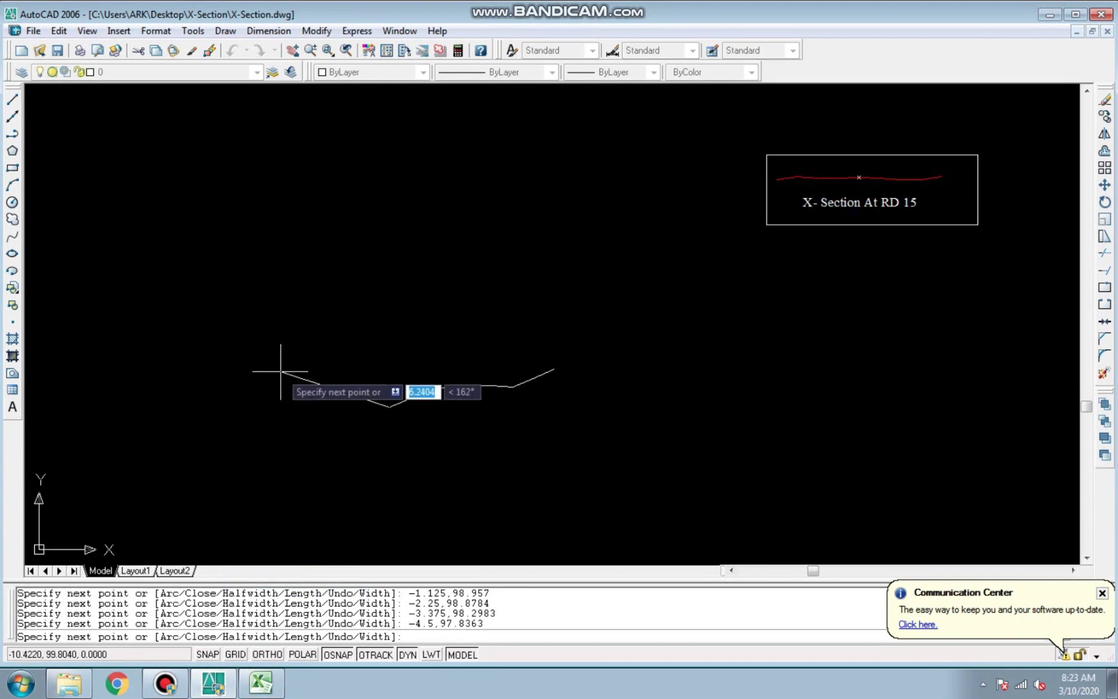
{"action": "key", "text": "Escape"}
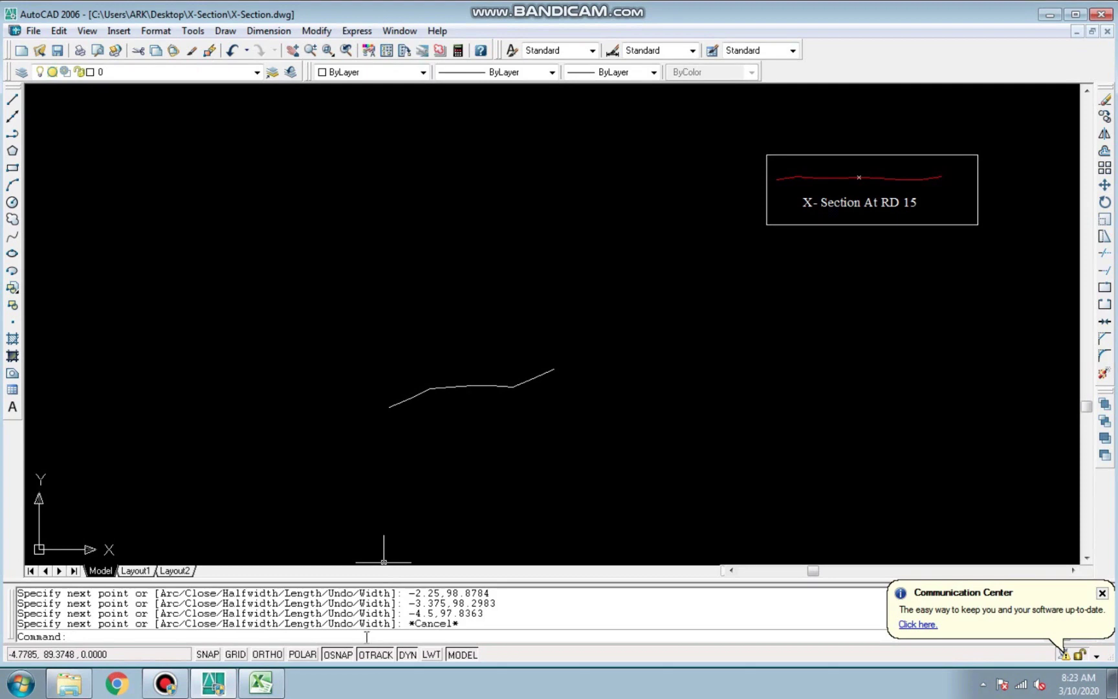
{"action": "type", "text": "pc"}
Place a point at the RD 50 centre coordinate 0,99.0159 copied from cell F17
{"action": "key", "text": "Return"}
{"action": "left_click", "coordinate": [261, 683]}
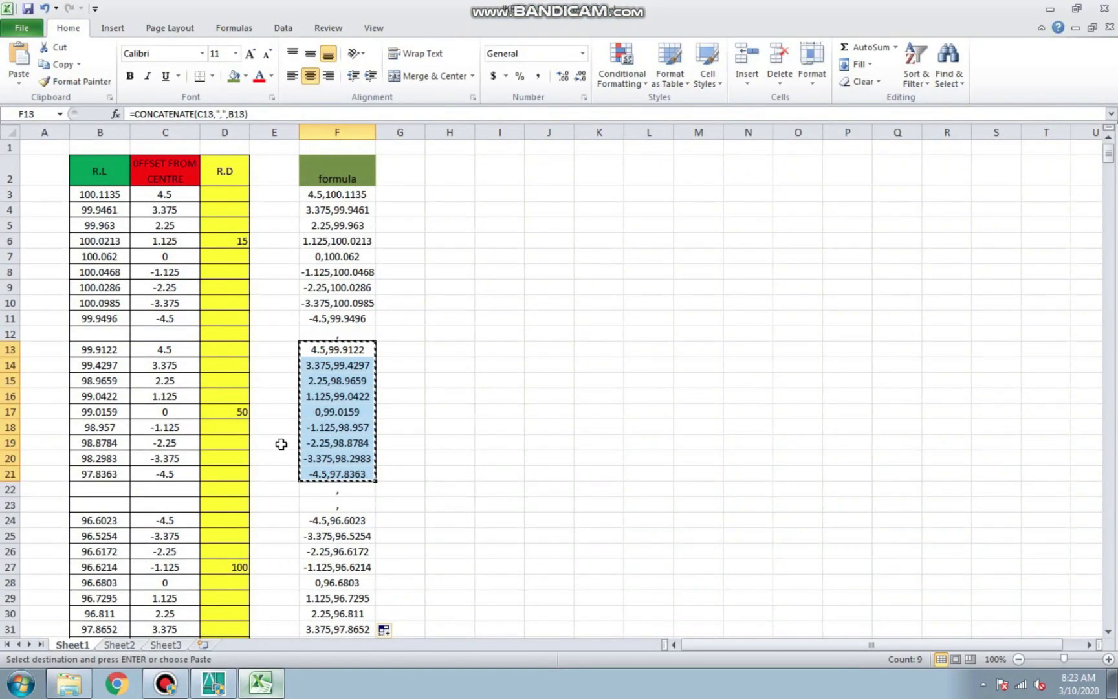
{"action": "key", "text": "Escape"}
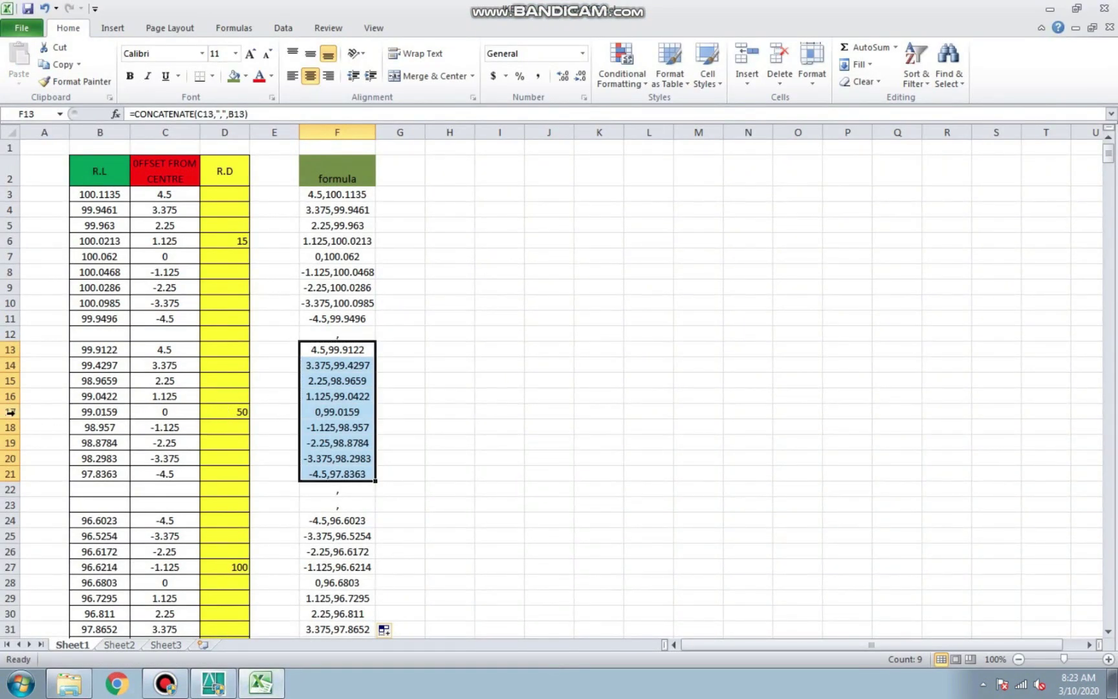
{"action": "left_click", "coordinate": [10, 412]}
{"action": "left_click", "coordinate": [167, 411]}
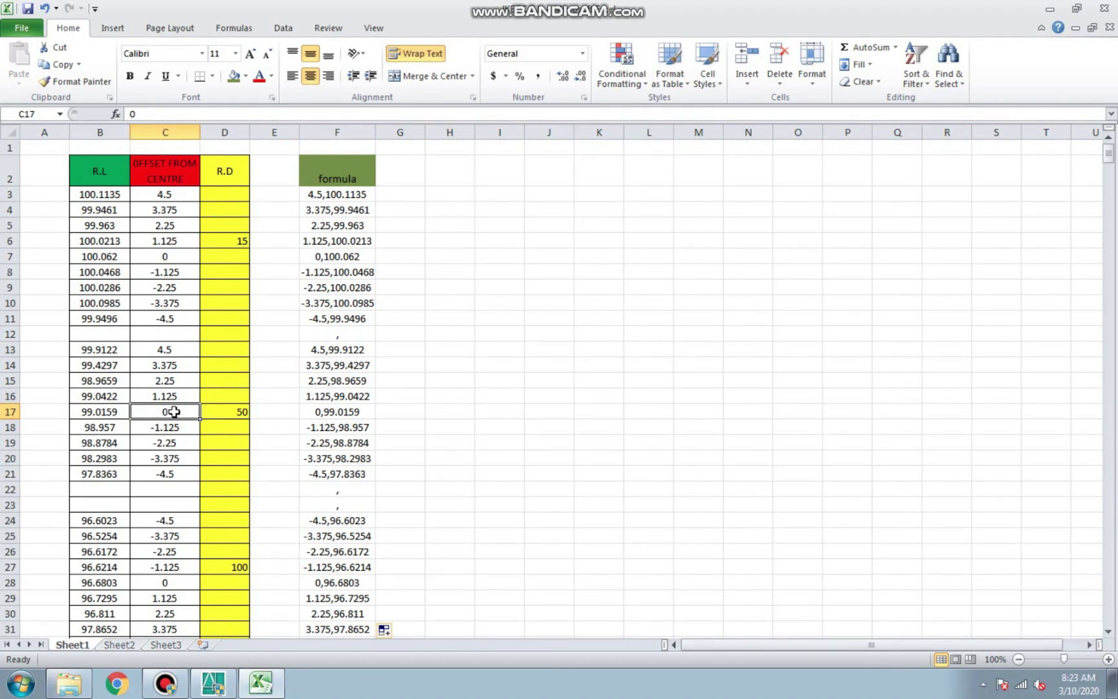
{"action": "left_click", "coordinate": [327, 410]}
{"action": "key", "text": "ctrl+c"}
{"action": "left_click", "coordinate": [214, 683]}
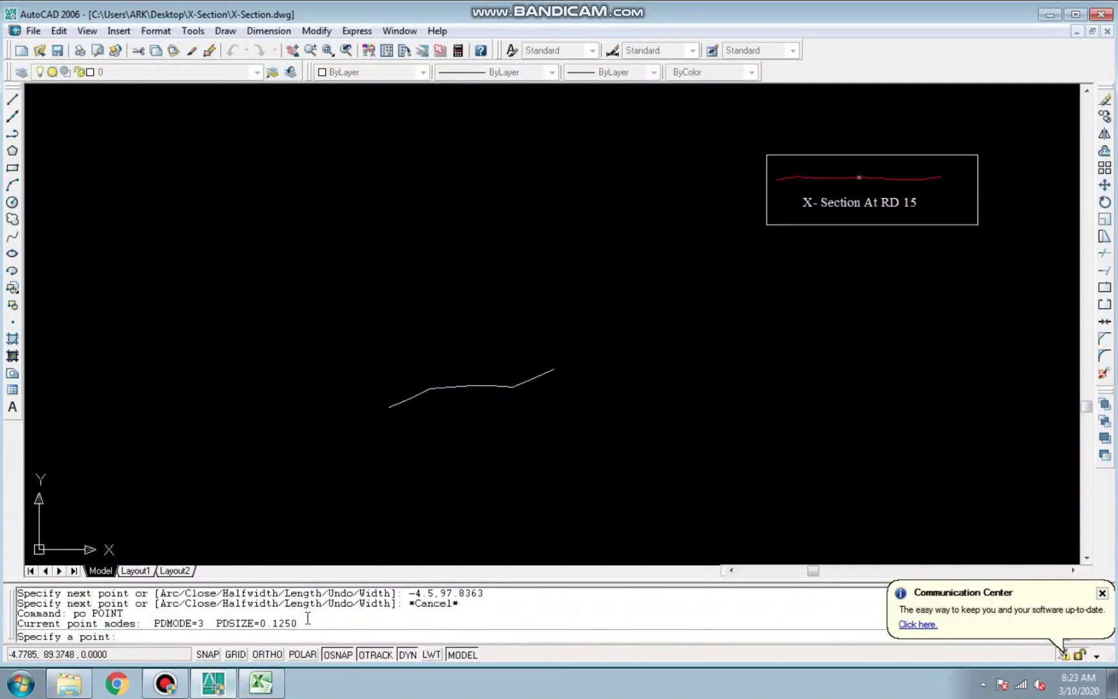
{"action": "right_click", "coordinate": [303, 637]}
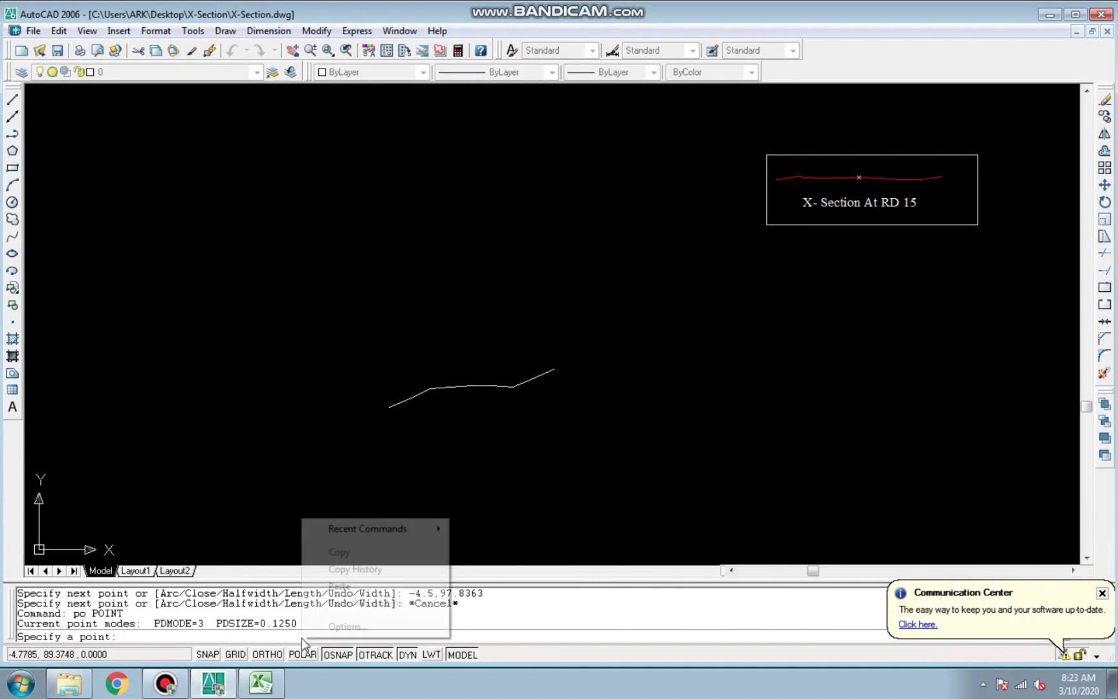
{"action": "left_click", "coordinate": [337, 585]}
{"action": "scroll", "coordinate": [488, 382], "scroll_direction": "up", "scroll_amount": 2}
{"action": "scroll", "coordinate": [482, 387], "scroll_direction": "up", "scroll_amount": 2}
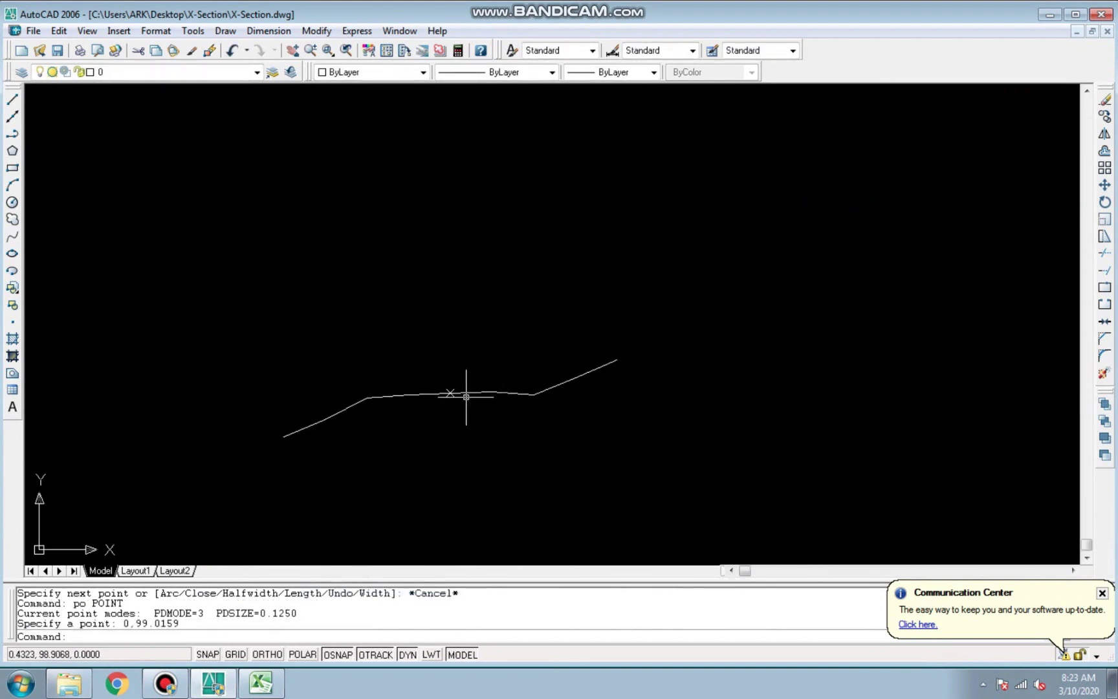
Make the RD 50 profile red by matching the RD 15 profile's properties
{"action": "scroll", "coordinate": [437, 414], "scroll_direction": "down", "scroll_amount": 3}
{"action": "type", "text": "ma"}
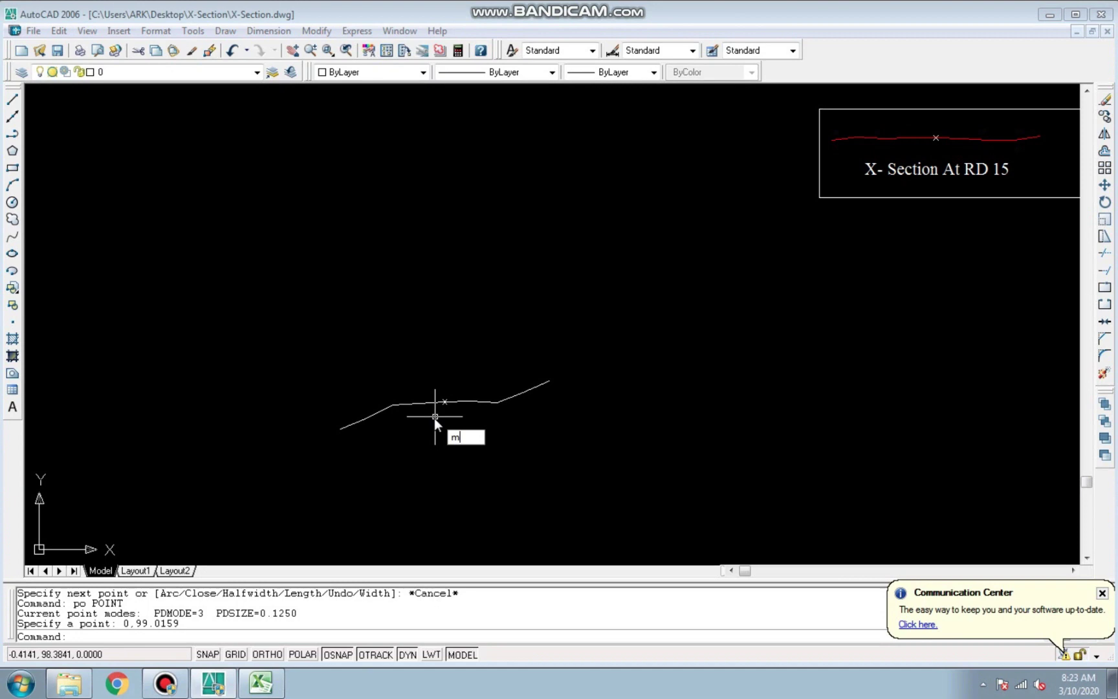
{"action": "key", "text": "Return"}
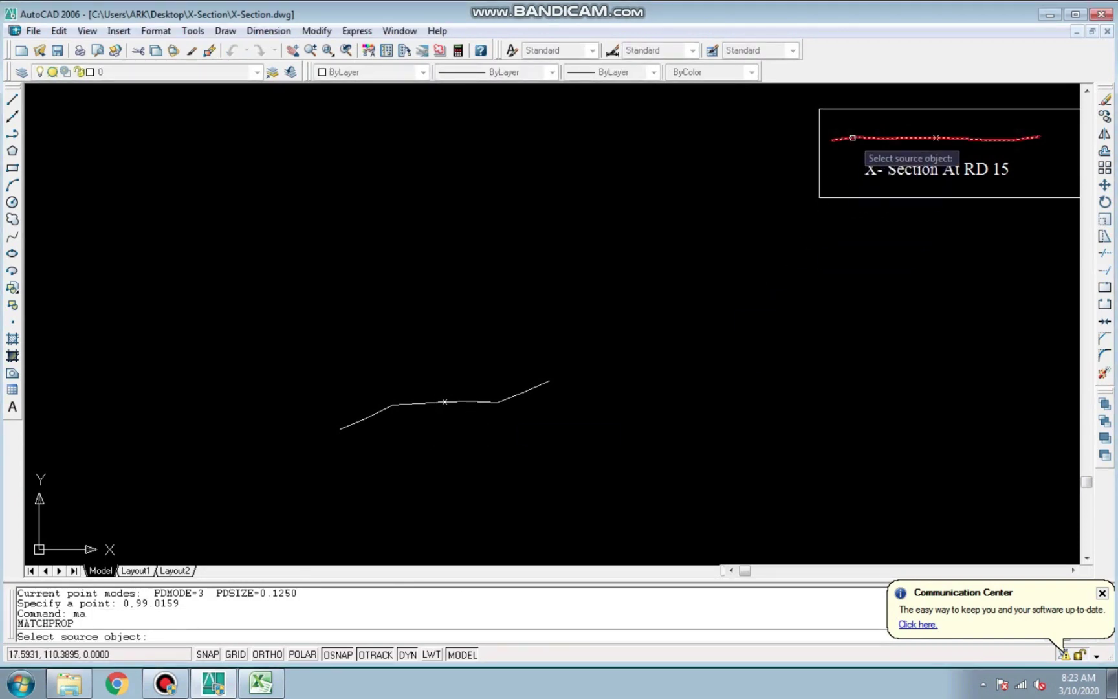
{"action": "left_click", "coordinate": [851, 144]}
{"action": "left_click", "coordinate": [496, 402]}
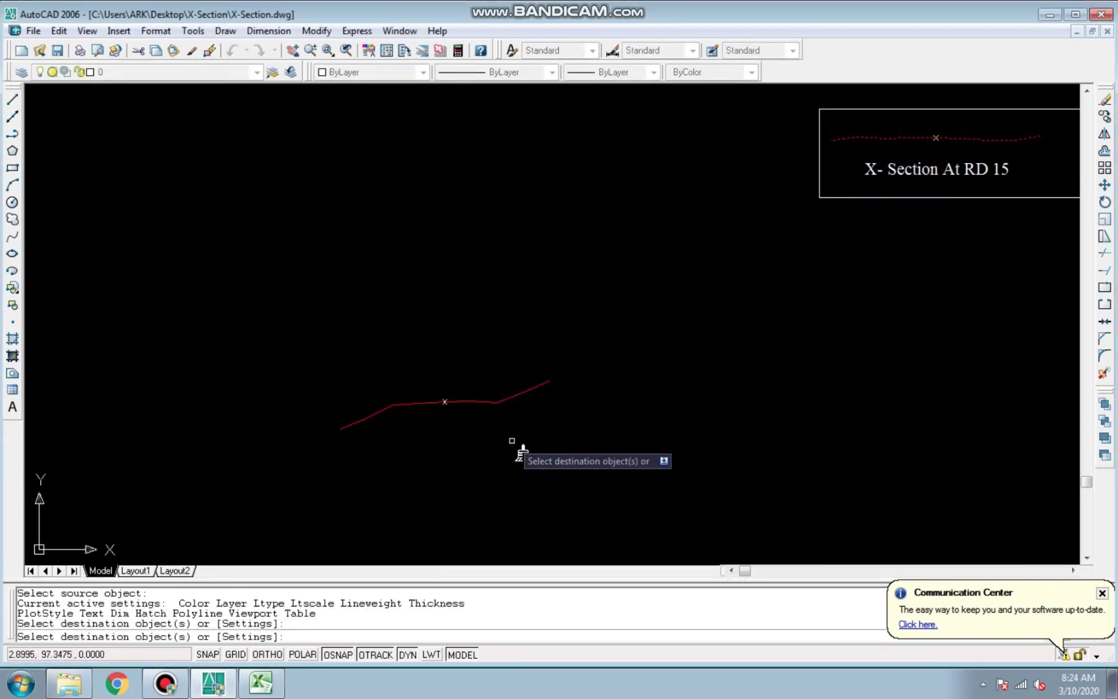
{"action": "key", "text": "Escape"}
{"action": "key", "text": "Escape"}
Copy the RD 15 box and label around the RD 50 profile, labelled RD 50
{"action": "type", "text": "co"}
{"action": "key", "text": "Return"}
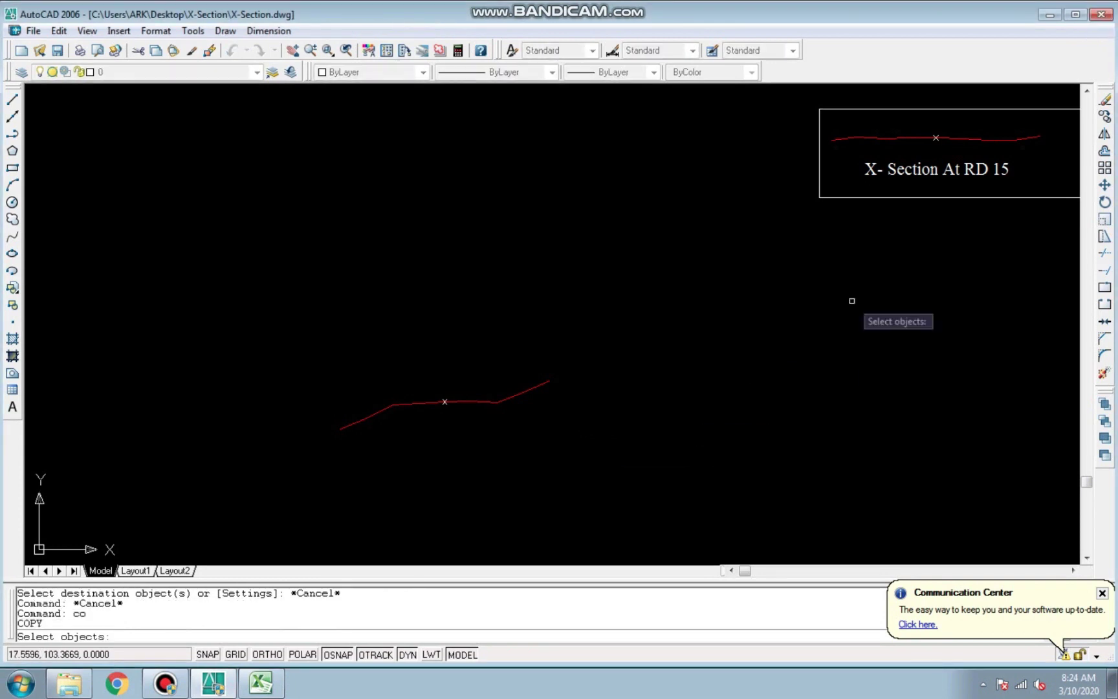
{"action": "left_click", "coordinate": [918, 197]}
{"action": "left_click", "coordinate": [936, 170]}
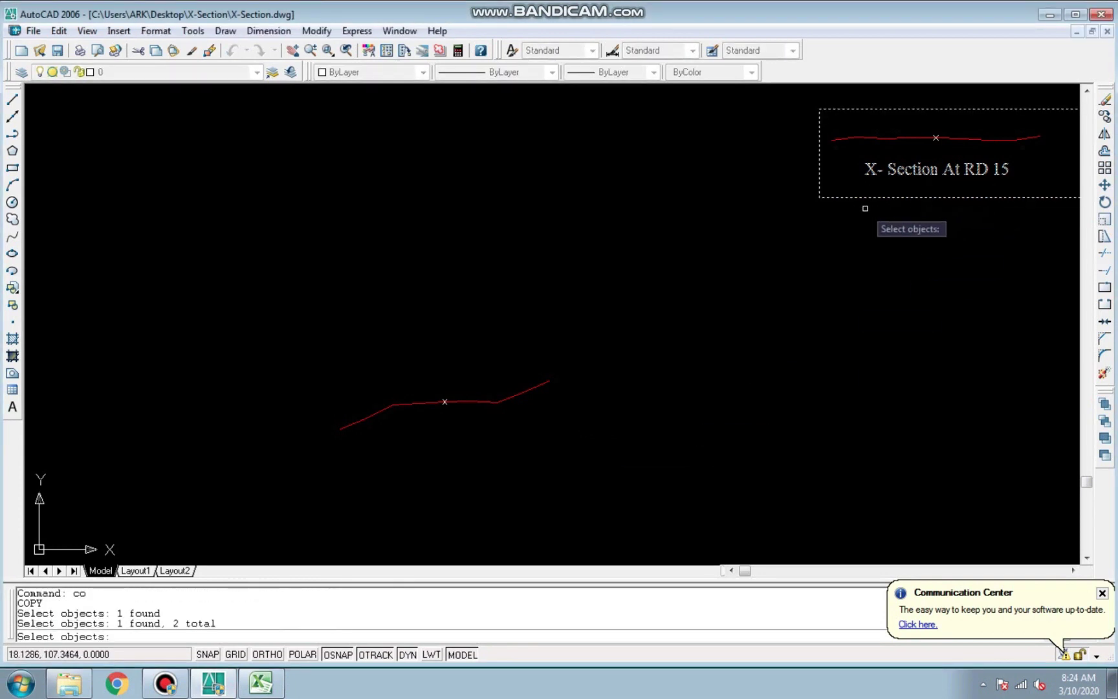
{"action": "key", "text": "Return"}
{"action": "left_click", "coordinate": [819, 197]}
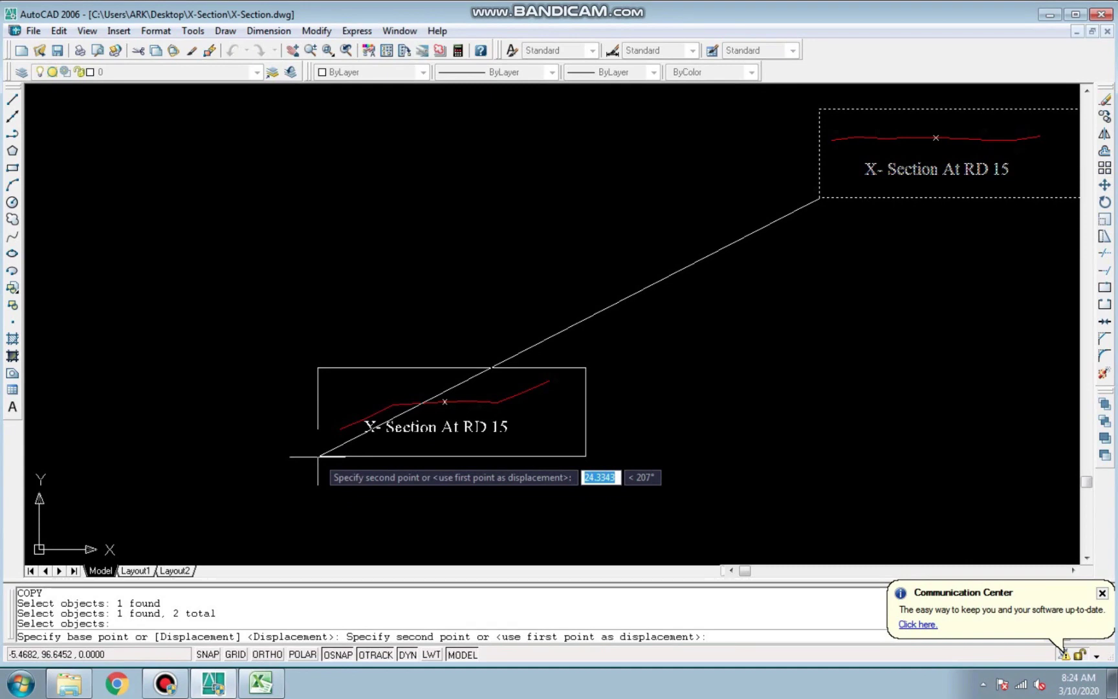
{"action": "left_click", "coordinate": [316, 458]}
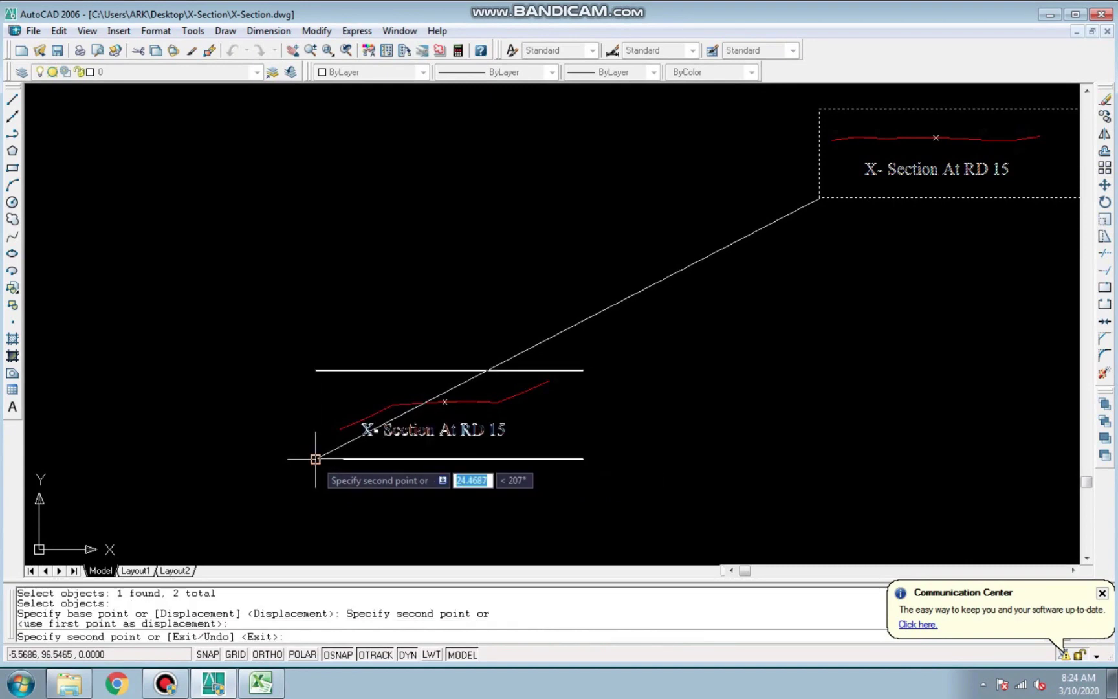
{"action": "key", "text": "Escape"}
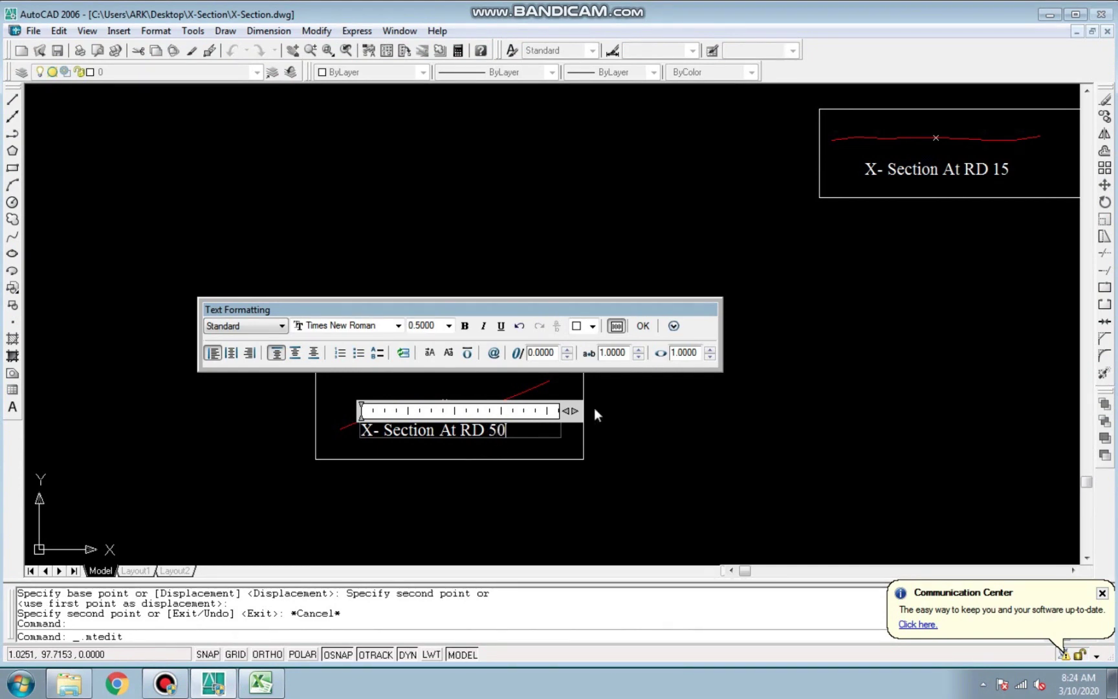
{"action": "left_click", "coordinate": [654, 327]}
{"action": "key", "text": "Escape"}
{"action": "key", "text": "Escape"}
Move the RD 50 box, profile and label below the RD 15 box
{"action": "type", "text": "m"}
{"action": "key", "text": "Return"}
{"action": "left_click", "coordinate": [576, 489]}
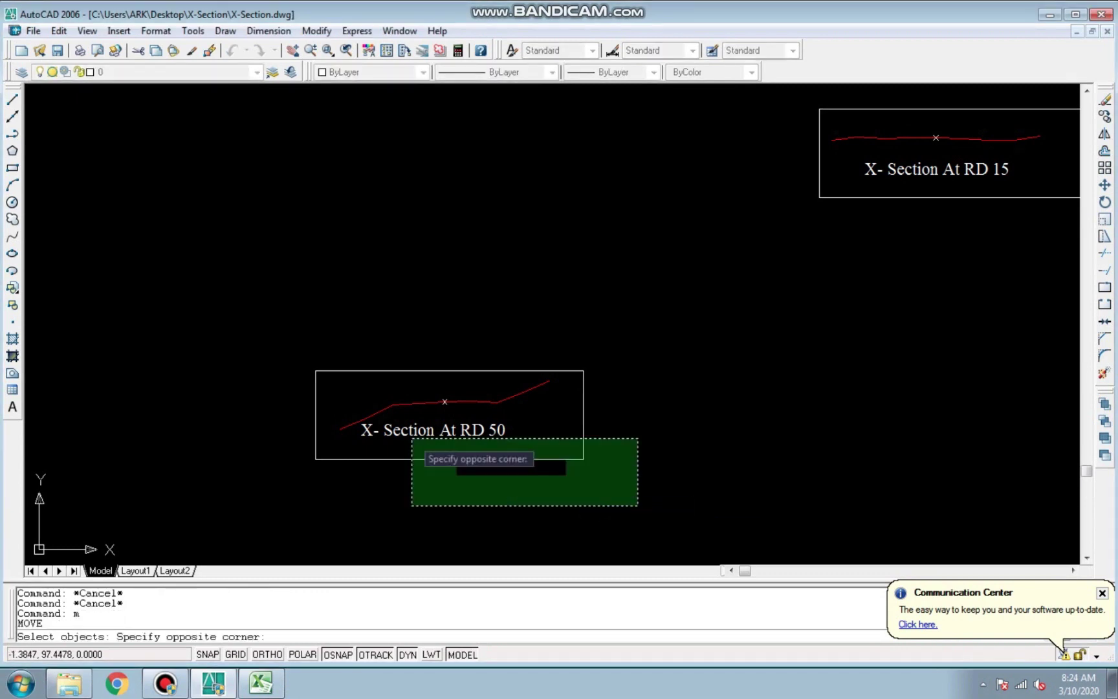
{"action": "left_click", "coordinate": [279, 339]}
{"action": "key", "text": "Return"}
{"action": "left_click", "coordinate": [316, 459]}
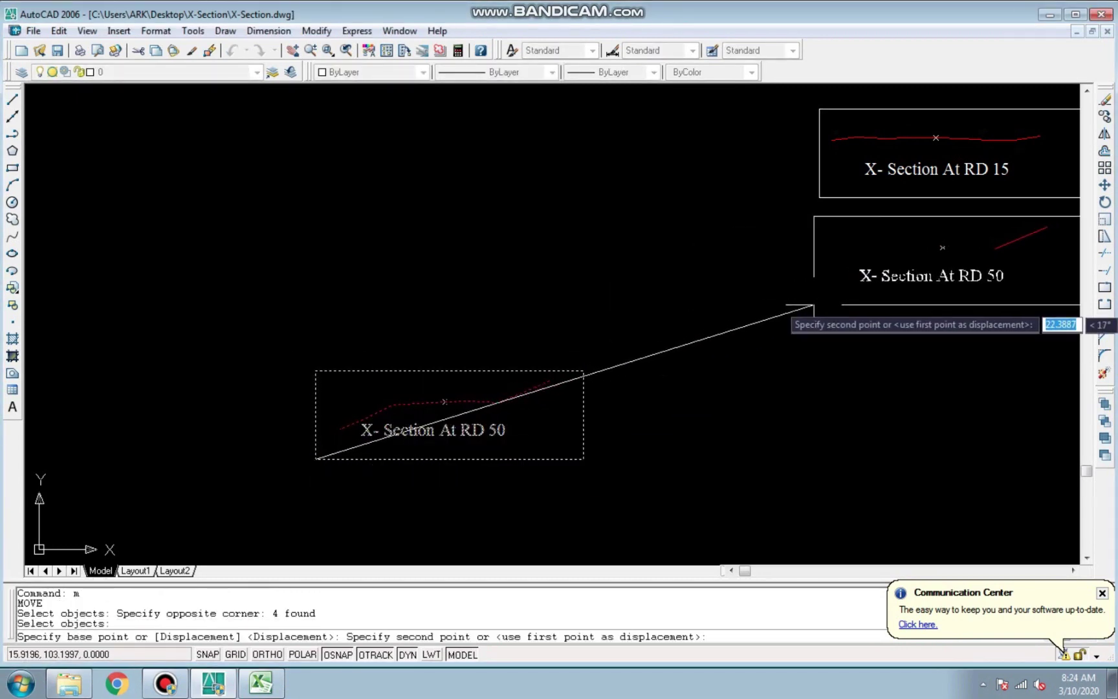
{"action": "left_click", "coordinate": [819, 300]}
{"action": "key", "text": "Escape"}
{"action": "key", "text": "Escape"}
Copy the RD 100 coordinates F24:F32 from the Excel sheet
{"action": "left_click", "coordinate": [253, 690]}
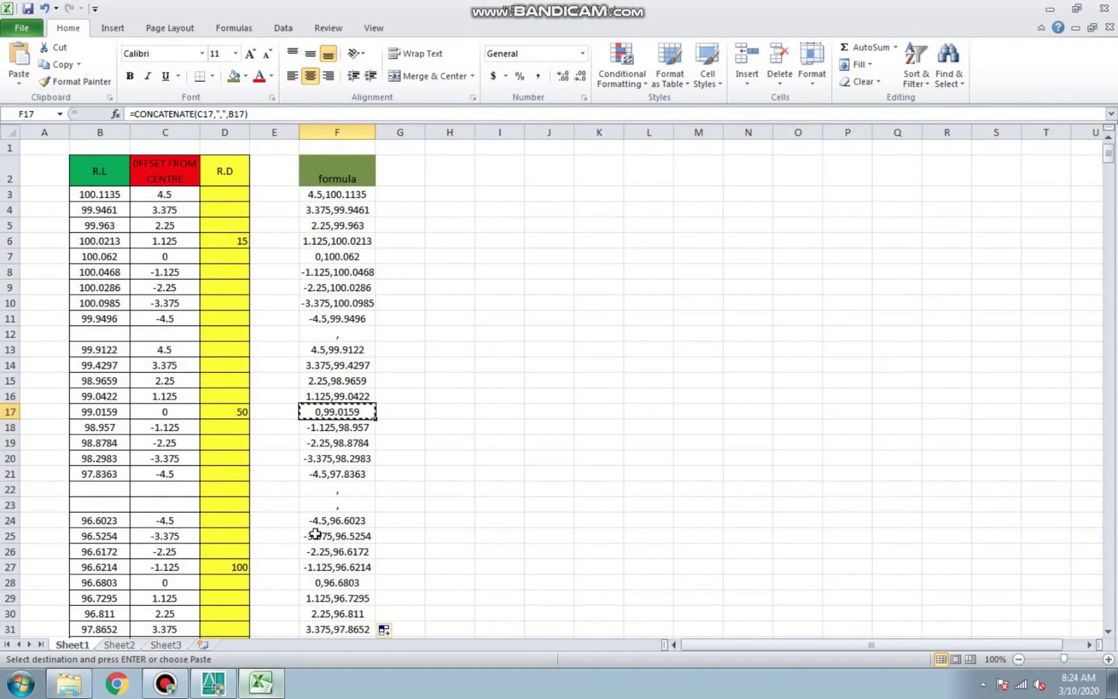
{"action": "scroll", "coordinate": [372, 410], "scroll_direction": "down", "scroll_amount": 2}
{"action": "left_click_drag", "start_coordinate": [356, 410], "coordinate": [356, 535]}
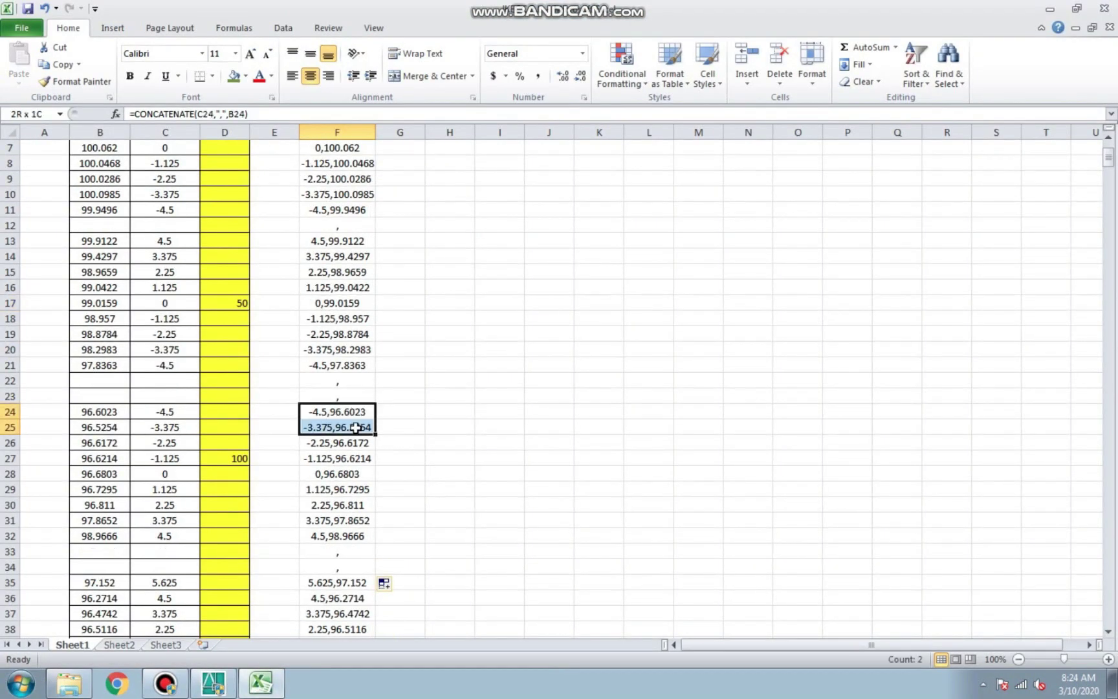
{"action": "key", "text": "ctrl+c"}
{"action": "left_click", "coordinate": [227, 682]}
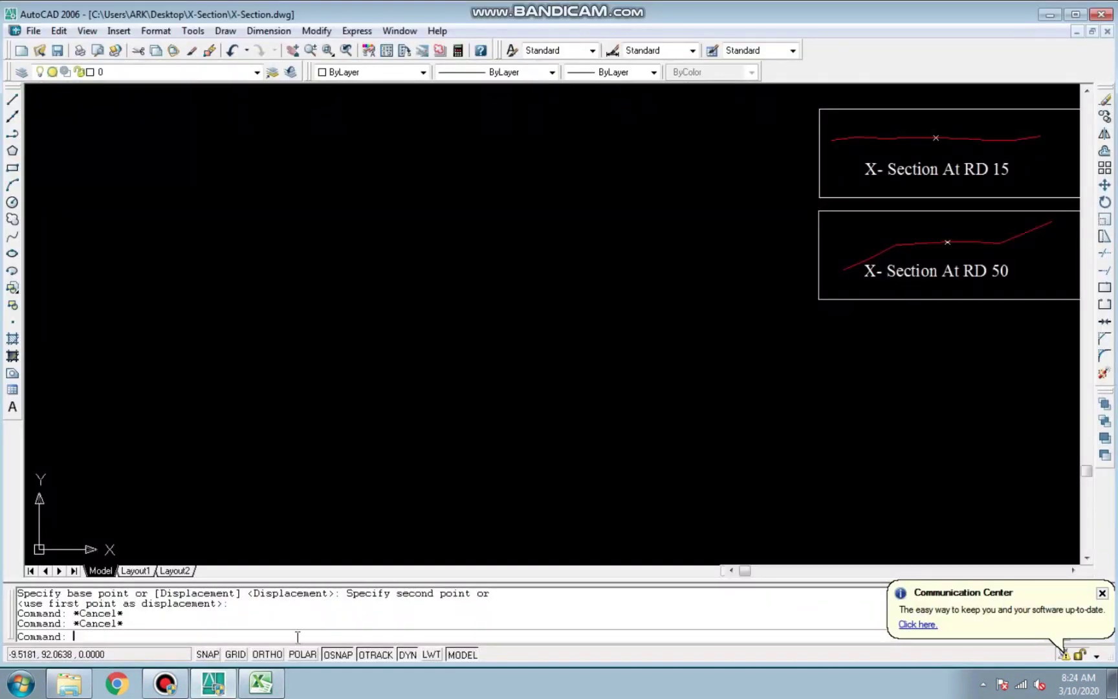
{"action": "type", "text": "pl"}
Draw the RD 100 profile as a polyline from the pasted coordinates
{"action": "key", "text": "Return"}
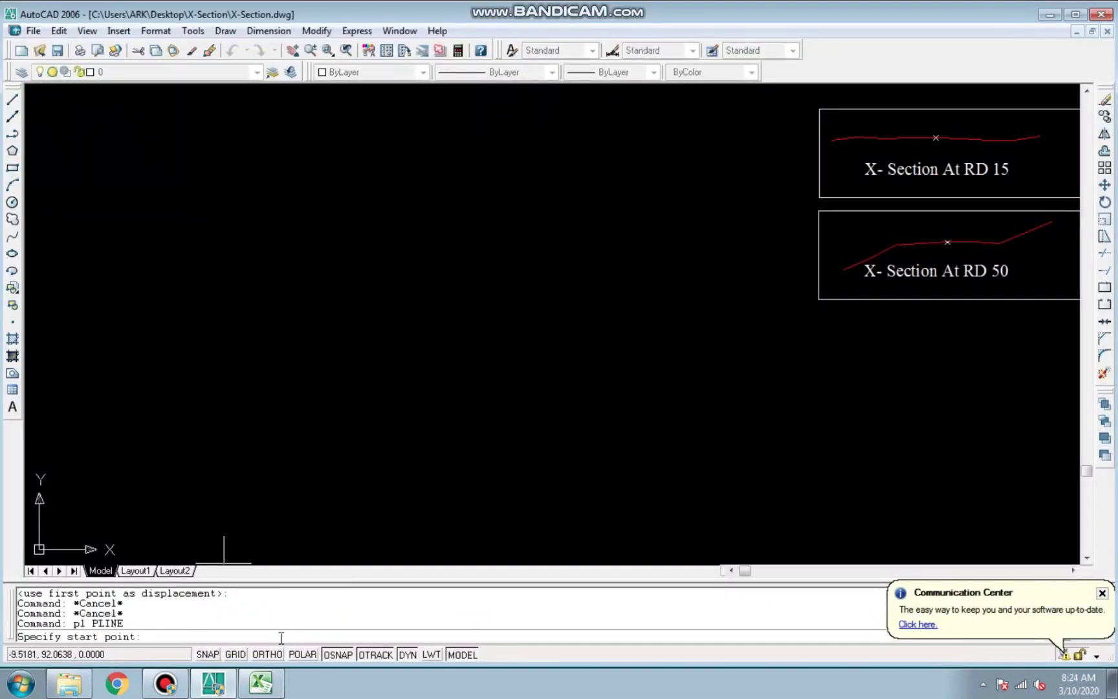
{"action": "right_click", "coordinate": [282, 640]}
{"action": "left_click", "coordinate": [321, 603]}
{"action": "key", "text": "Escape"}
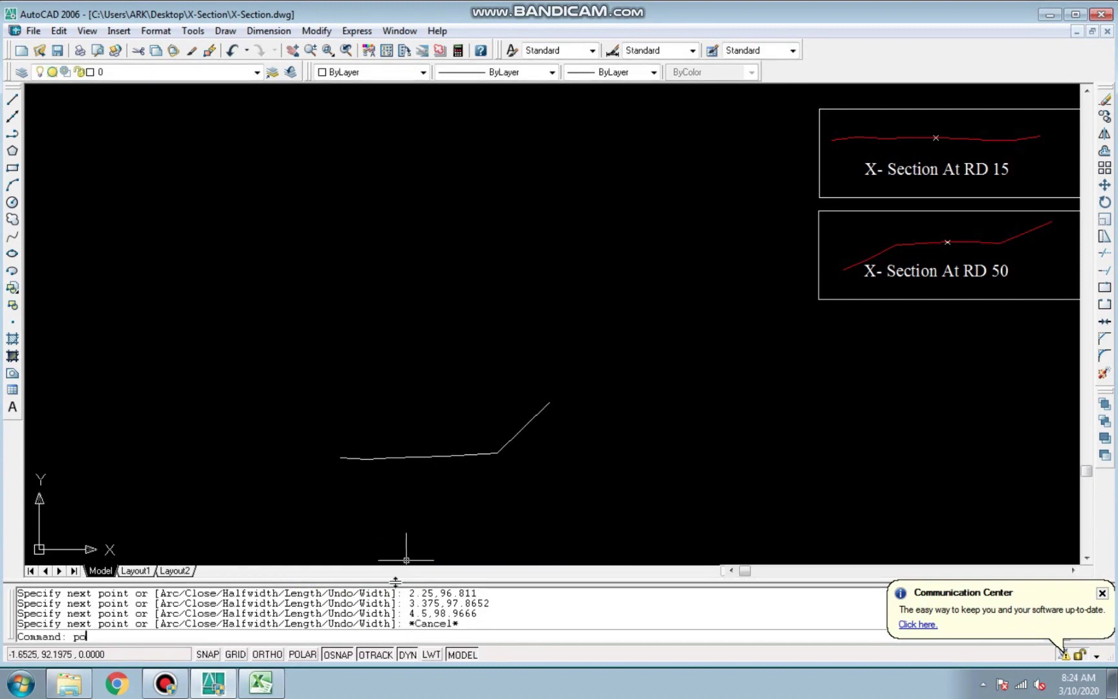
{"action": "key", "text": "Return"}
Copy the RD 100 centre coordinate 0,96.6803 from cell F28 in Excel
{"action": "left_click", "coordinate": [261, 682]}
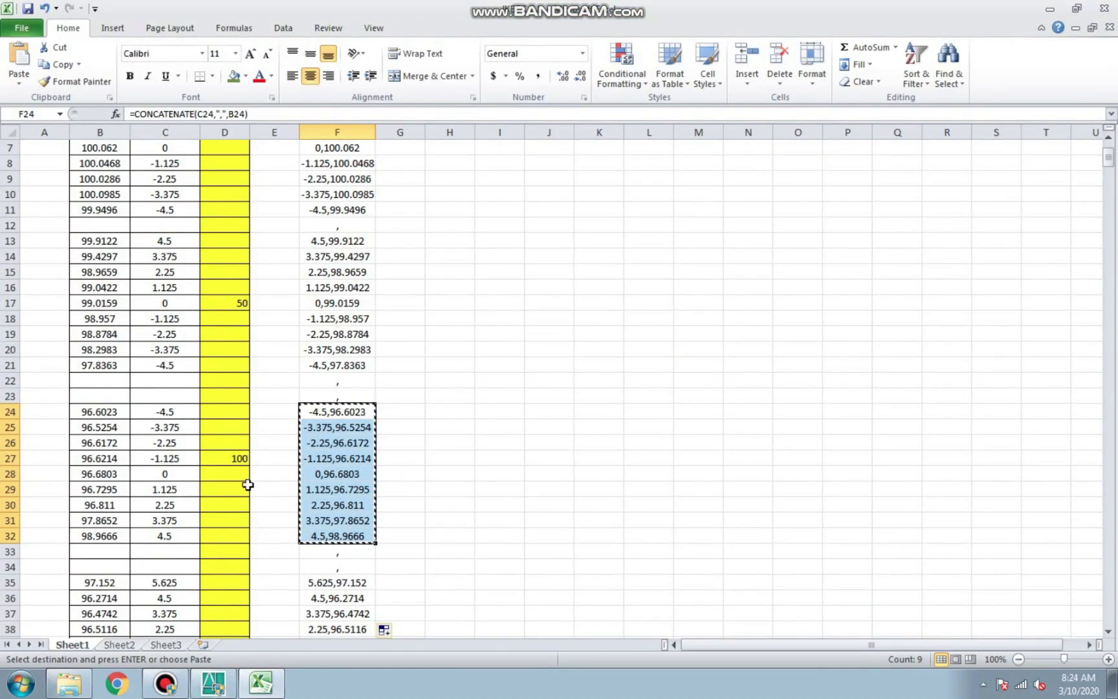
{"action": "left_click", "coordinate": [184, 475]}
{"action": "left_click", "coordinate": [22, 475]}
{"action": "left_click", "coordinate": [174, 477]}
{"action": "left_click", "coordinate": [341, 474]}
{"action": "key", "text": "ctrl+c"}
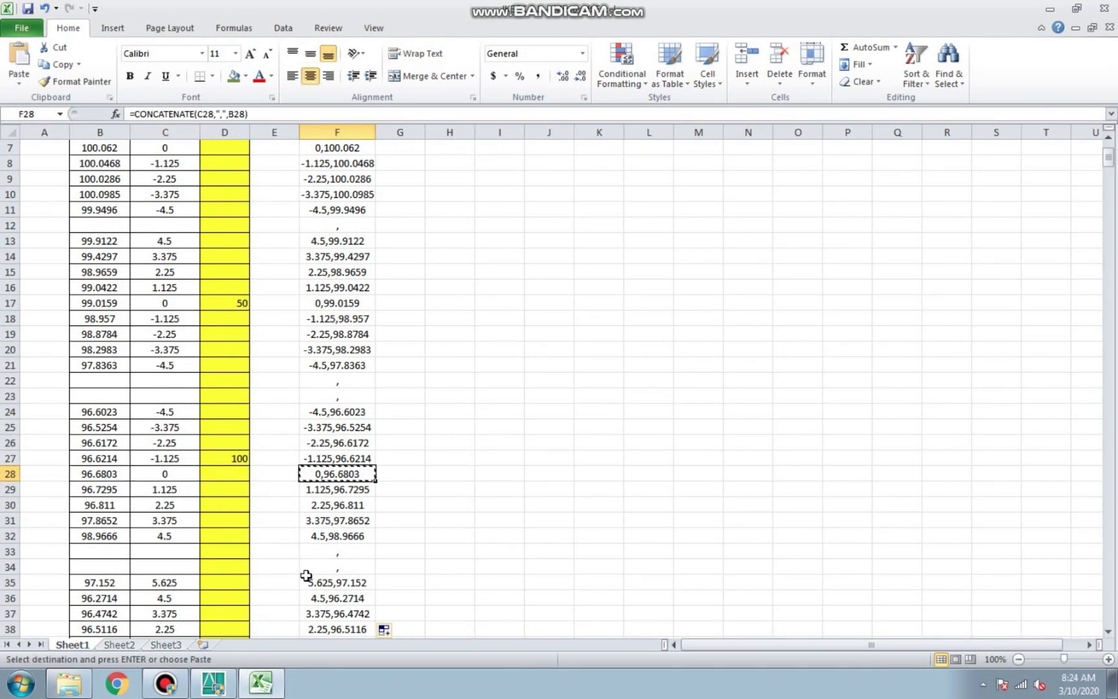
{"action": "left_click", "coordinate": [206, 691]}
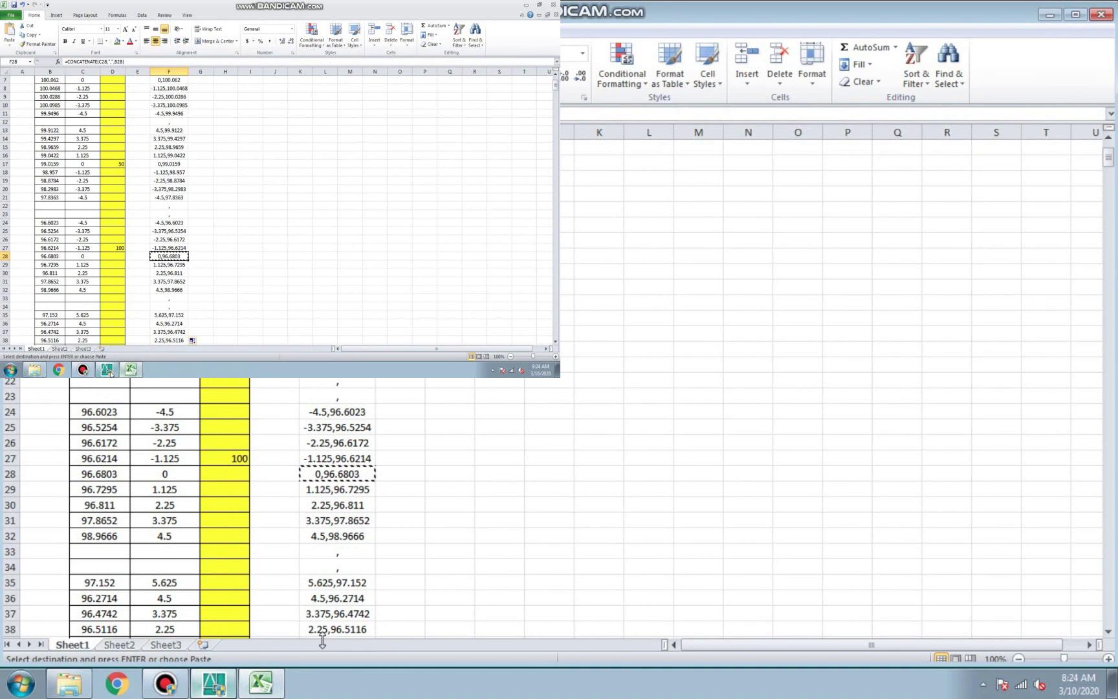
Place the RD 100 centre point at 0,96.6803 and make the RD 100 profile red
{"action": "right_click", "coordinate": [324, 633]}
{"action": "left_click", "coordinate": [349, 582]}
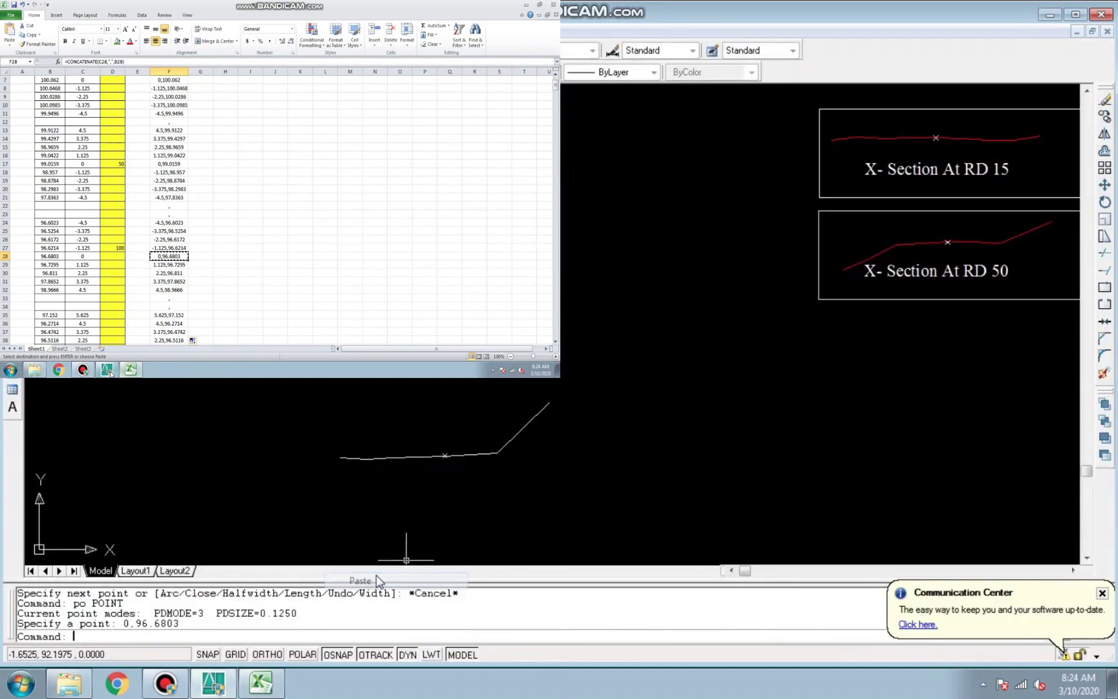
{"action": "type", "text": "ma"}
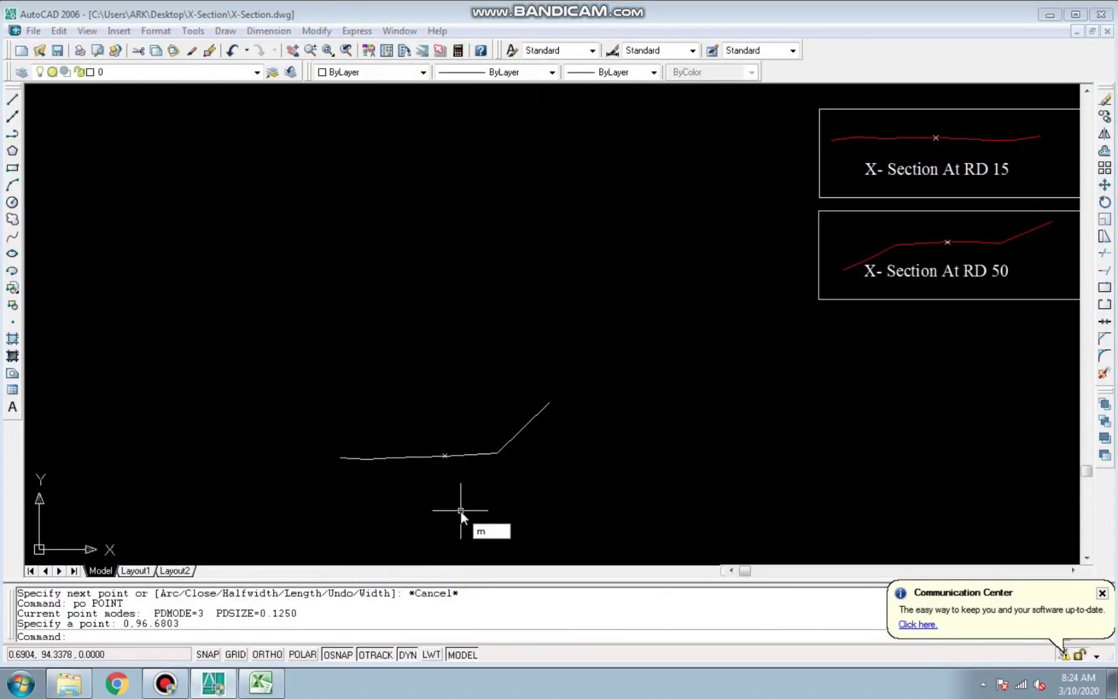
{"action": "key", "text": "Return"}
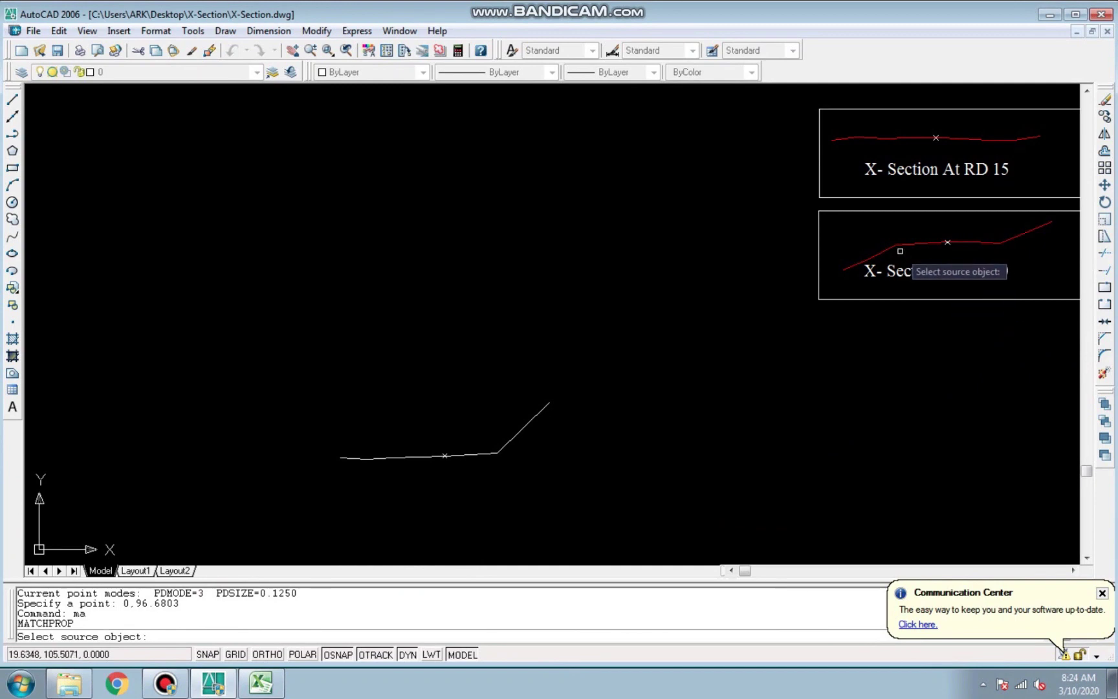
{"action": "left_click", "coordinate": [895, 248]}
{"action": "left_click", "coordinate": [540, 446]}
{"action": "left_click", "coordinate": [519, 394]}
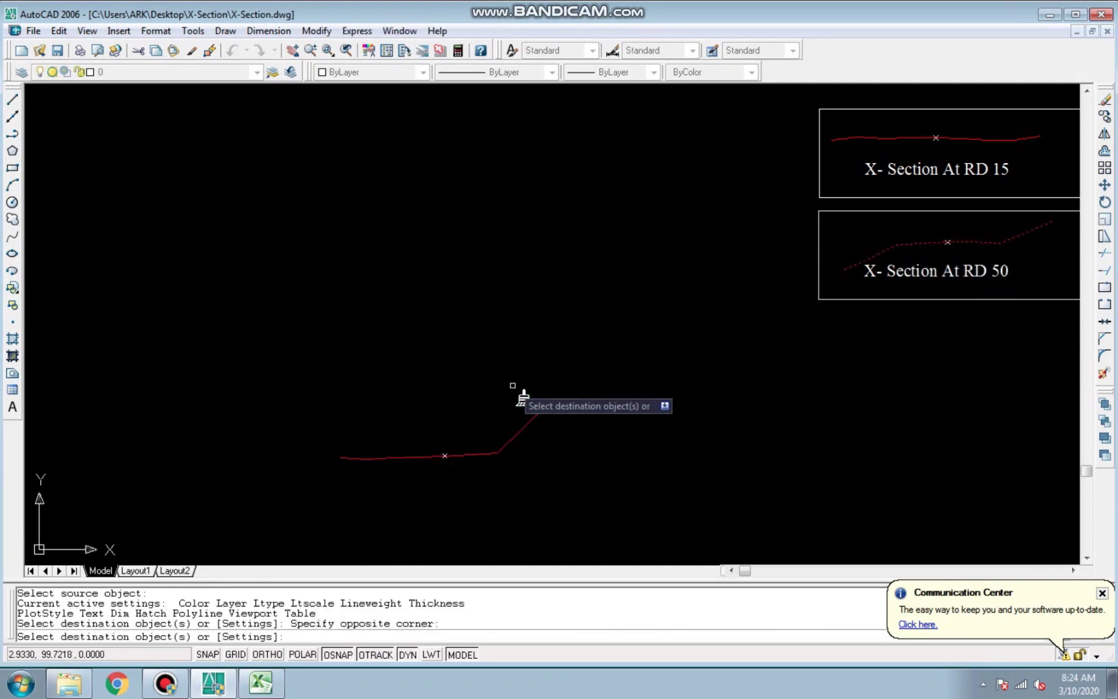
{"action": "key", "text": "Escape"}
{"action": "key", "text": "Escape"}
Copy the RD 50 box and label around the RD 100 profile
{"action": "type", "text": "co"}
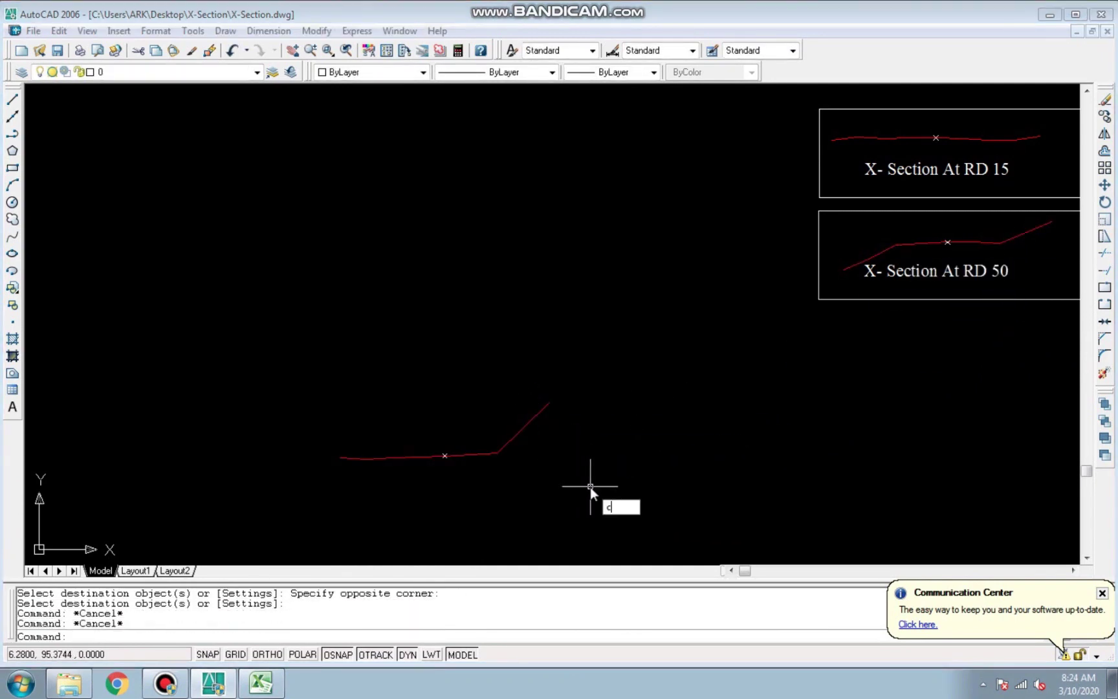
{"action": "key", "text": "Return"}
{"action": "left_click", "coordinate": [916, 271]}
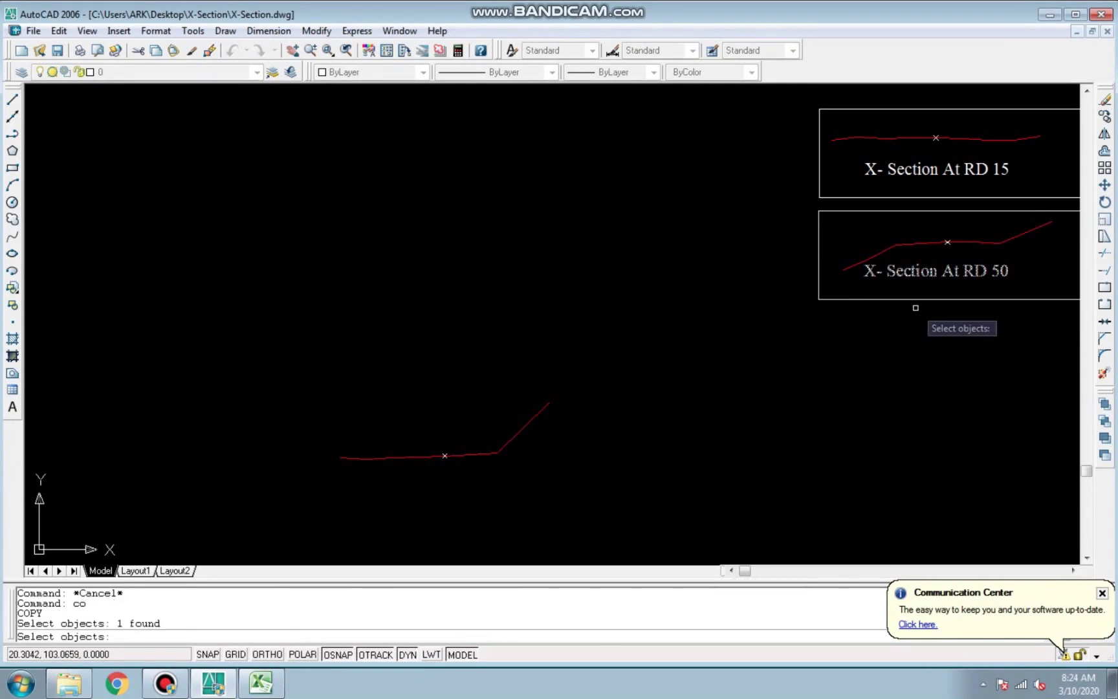
{"action": "left_click", "coordinate": [909, 307]}
{"action": "key", "text": "Return"}
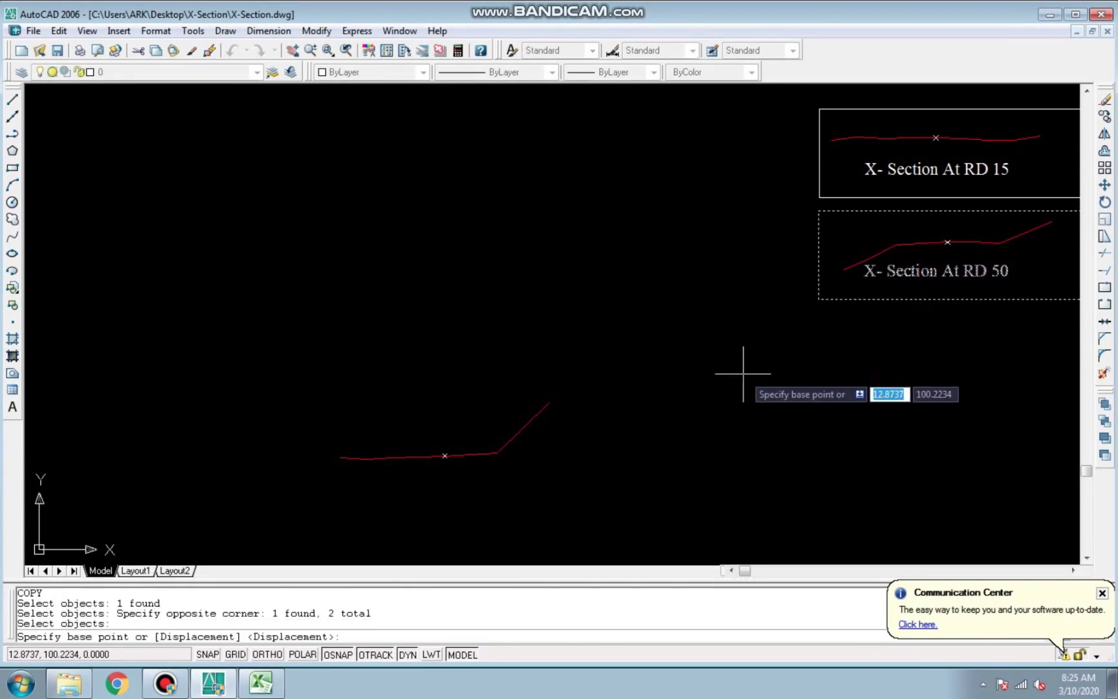
{"action": "left_click", "coordinate": [742, 374]}
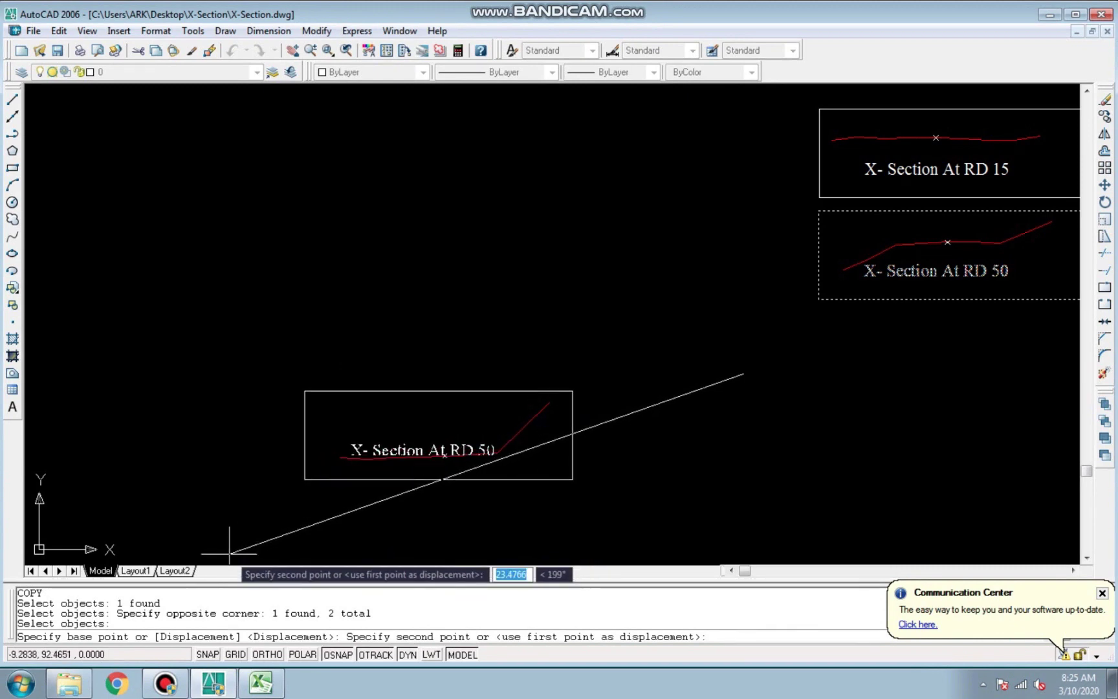
{"action": "left_click", "coordinate": [229, 553]}
{"action": "key", "text": "Escape"}
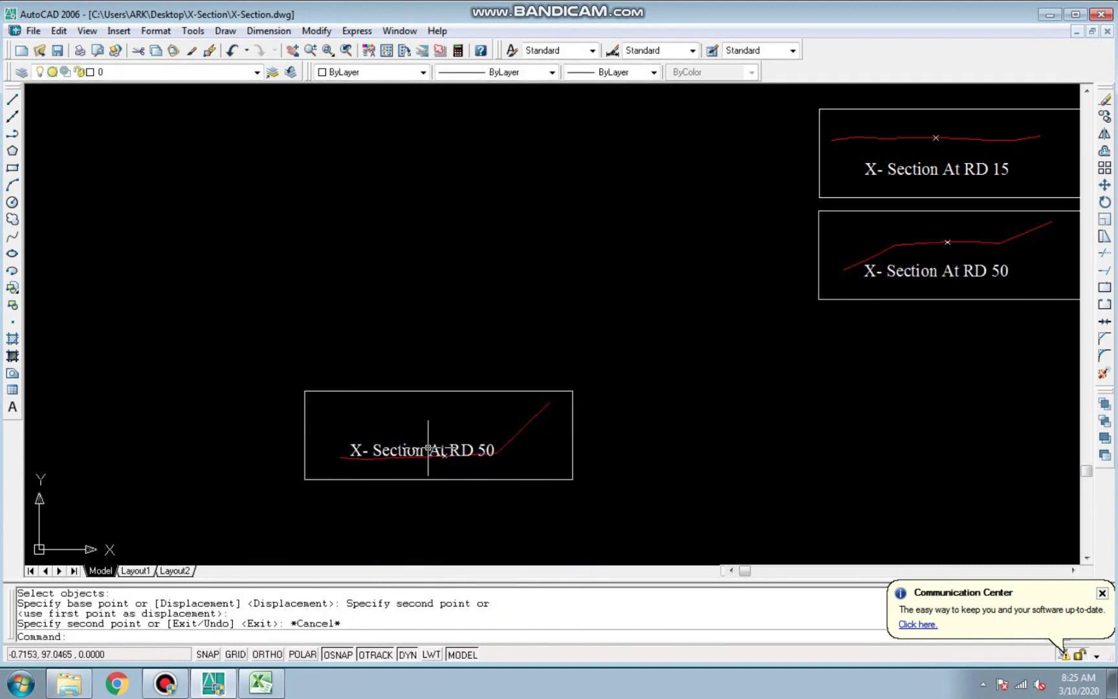
{"action": "type", "text": "m"}
Move the copied RD 50 label just below the red RD 100 profile
{"action": "key", "text": "Return"}
{"action": "left_click", "coordinate": [427, 451]}
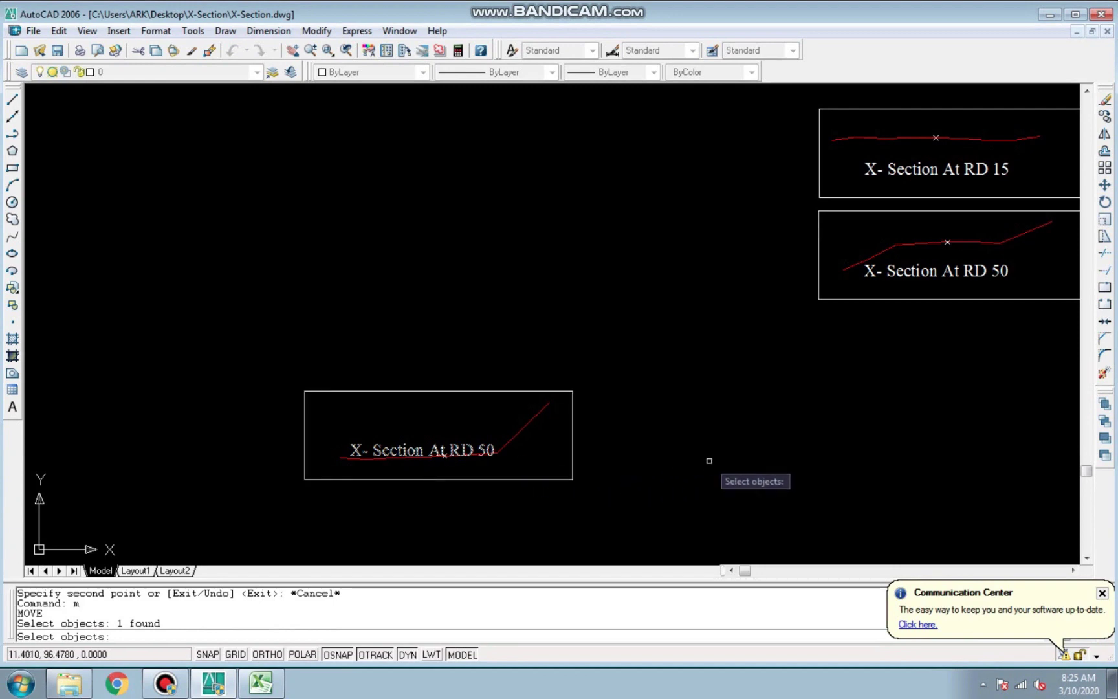
{"action": "key", "text": "Return"}
{"action": "left_click", "coordinate": [765, 448]}
{"action": "left_click", "coordinate": [769, 466]}
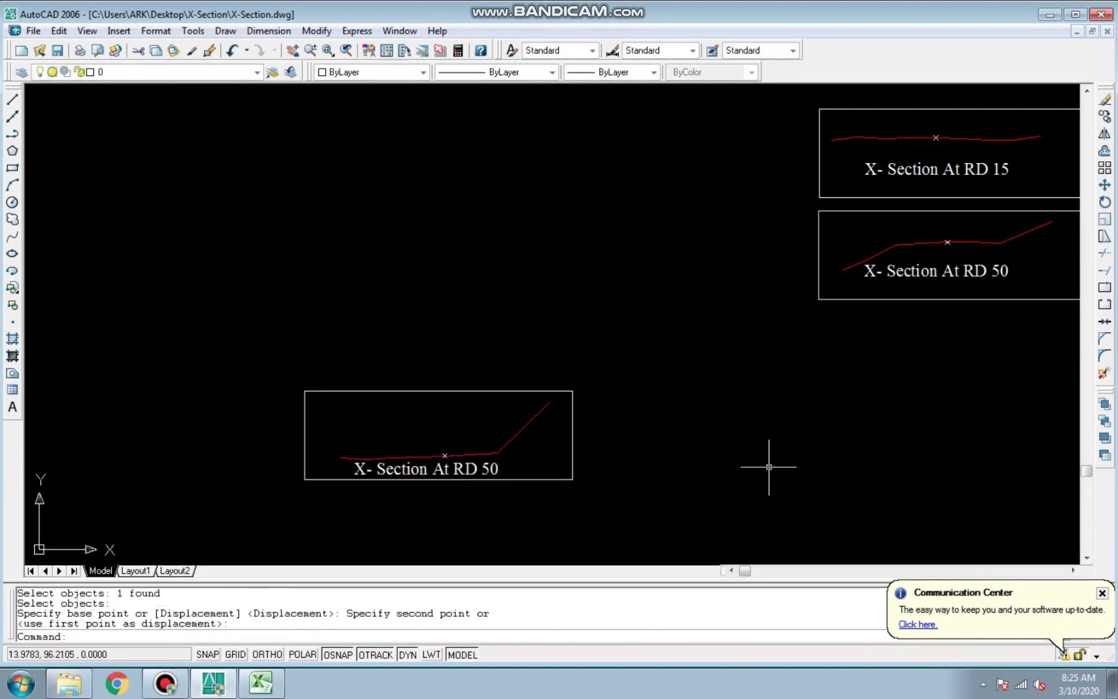
{"action": "type", "text": "m"}
{"action": "key", "text": "Return"}
Shift the copied box and label slightly lower
{"action": "left_click", "coordinate": [576, 502]}
{"action": "left_click", "coordinate": [431, 469]}
{"action": "key", "text": "Return"}
{"action": "left_click", "coordinate": [713, 466]}
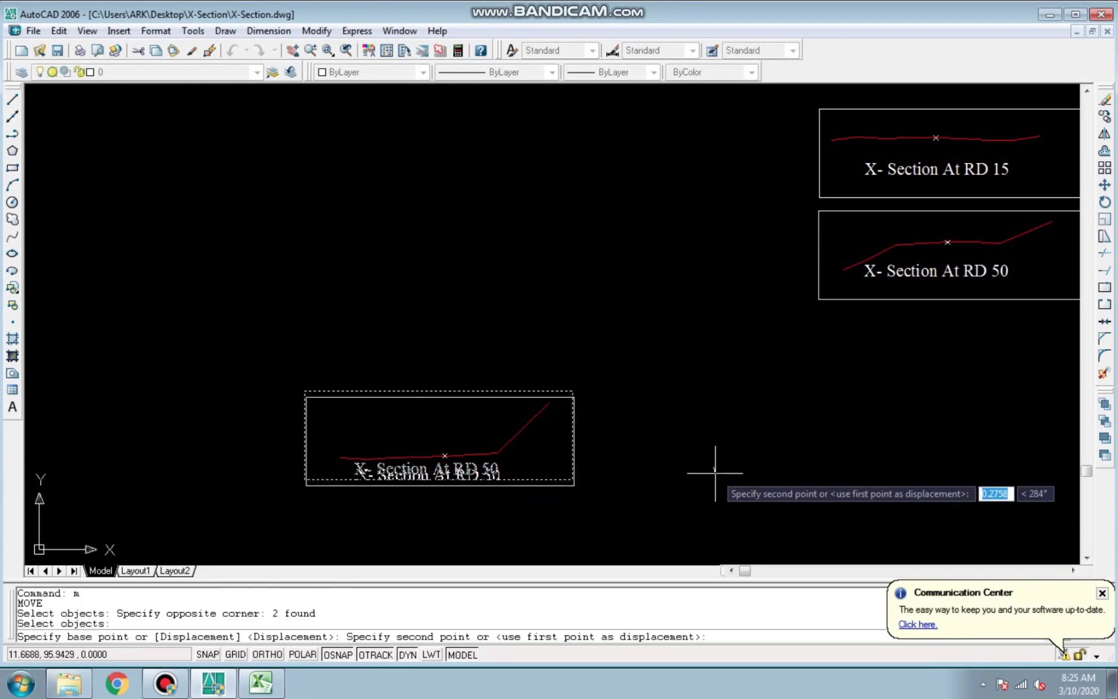
{"action": "left_click", "coordinate": [714, 473]}
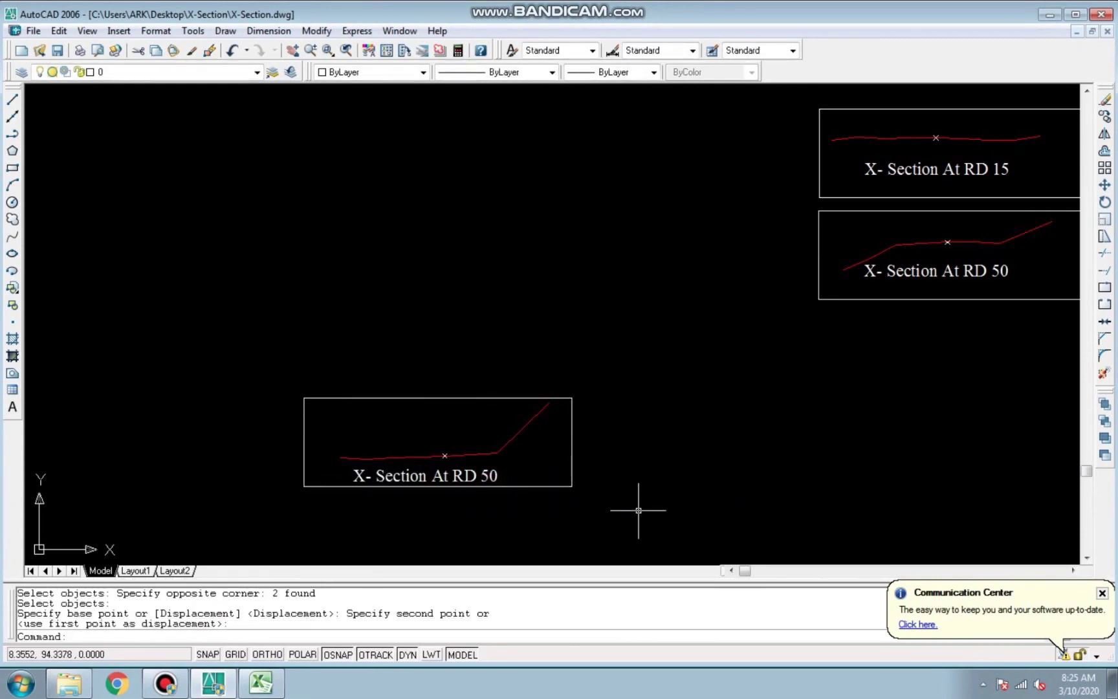
Change the copied label to read 'X- Section At RD 100'
{"action": "double_click", "coordinate": [492, 475]}
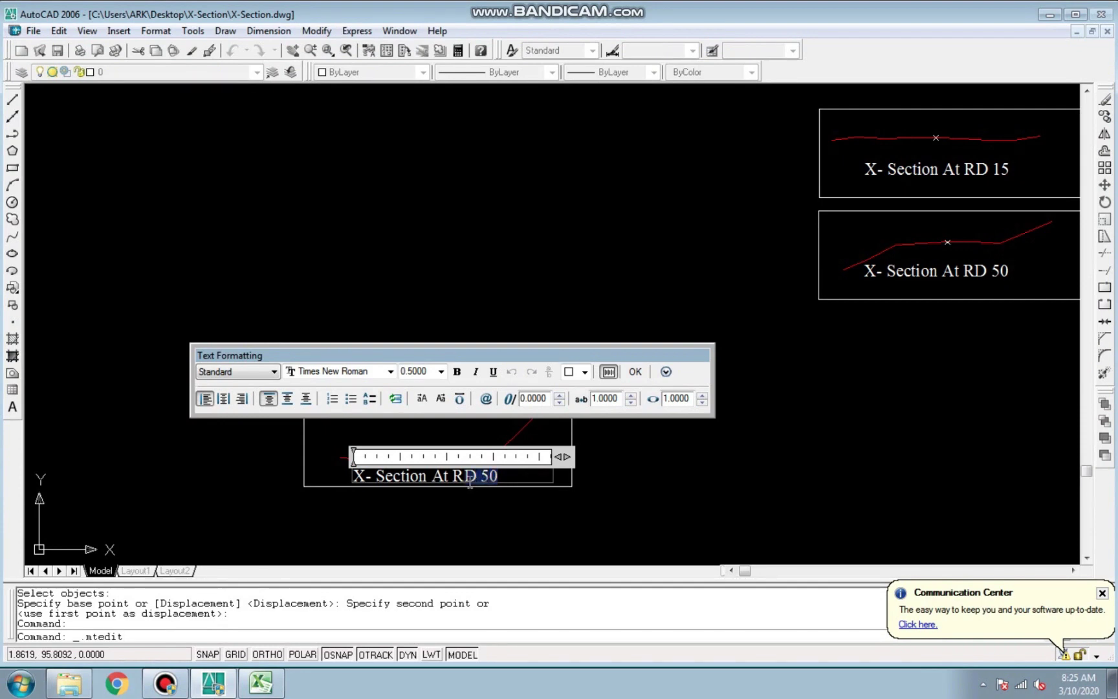
{"action": "type", "text": "100"}
{"action": "left_click", "coordinate": [638, 377]}
{"action": "key", "text": "Escape"}
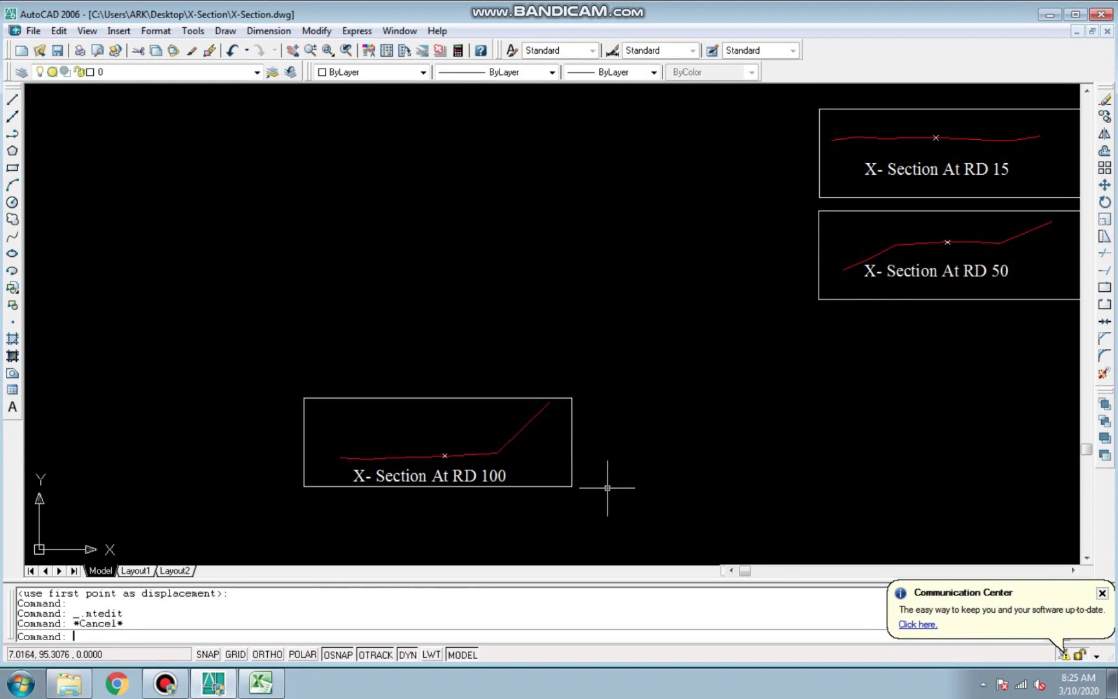
Move the RD 100 section to sit below the RD 50 box
{"action": "type", "text": "m"}
{"action": "key", "text": "Return"}
{"action": "left_click", "coordinate": [631, 517]}
{"action": "left_click", "coordinate": [278, 367]}
{"action": "key", "text": "Return"}
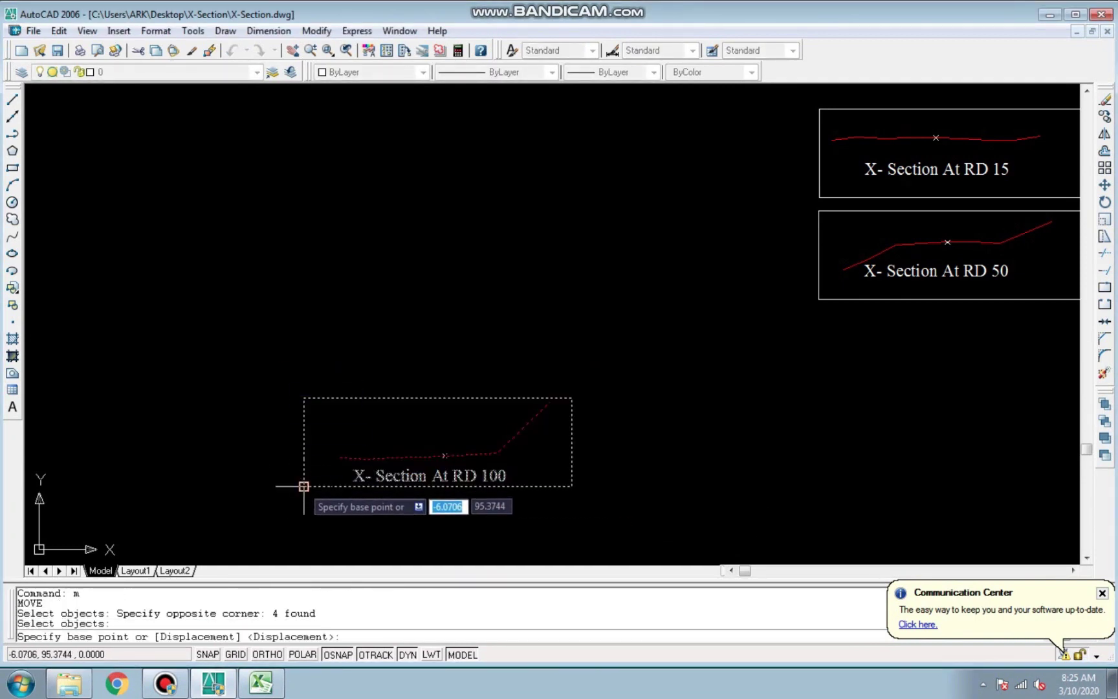
{"action": "left_click", "coordinate": [304, 486]}
{"action": "left_click", "coordinate": [819, 400]}
{"action": "scroll", "coordinate": [445, 407], "scroll_direction": "down", "scroll_amount": 2}
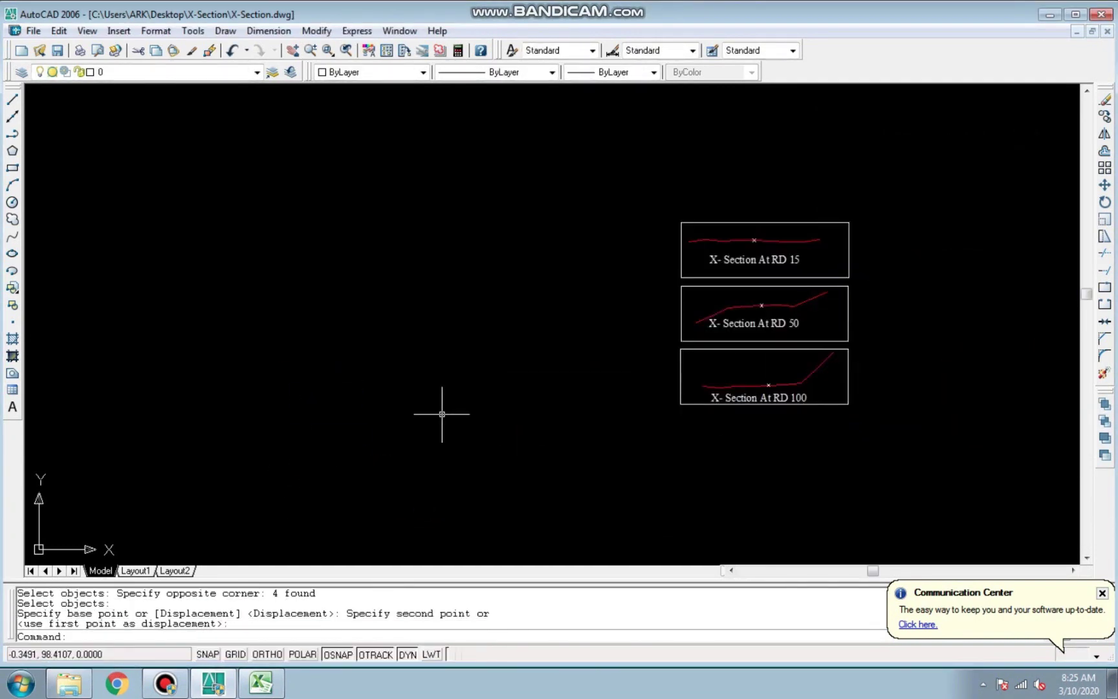
{"action": "scroll", "coordinate": [793, 356], "scroll_direction": "up", "scroll_amount": 4}
{"action": "key", "text": "Escape"}
{"action": "scroll", "coordinate": [542, 467], "scroll_direction": "down", "scroll_amount": 3}
{"action": "key", "text": "Escape"}
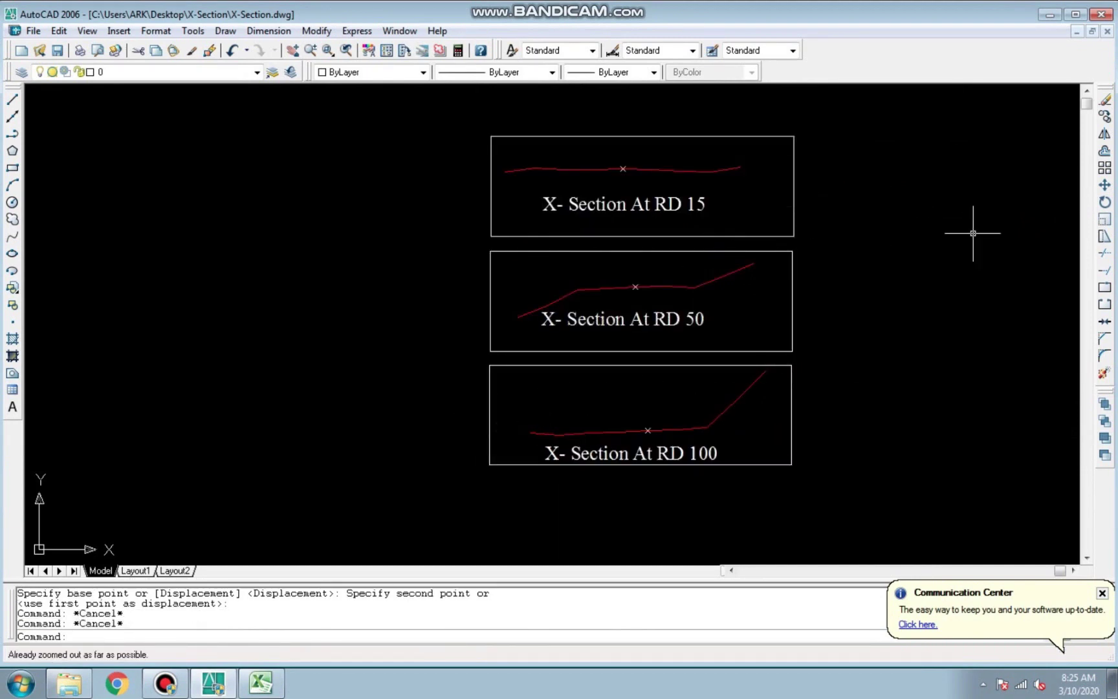
{"action": "key", "text": "Escape"}
{"action": "key", "text": "Escape"}
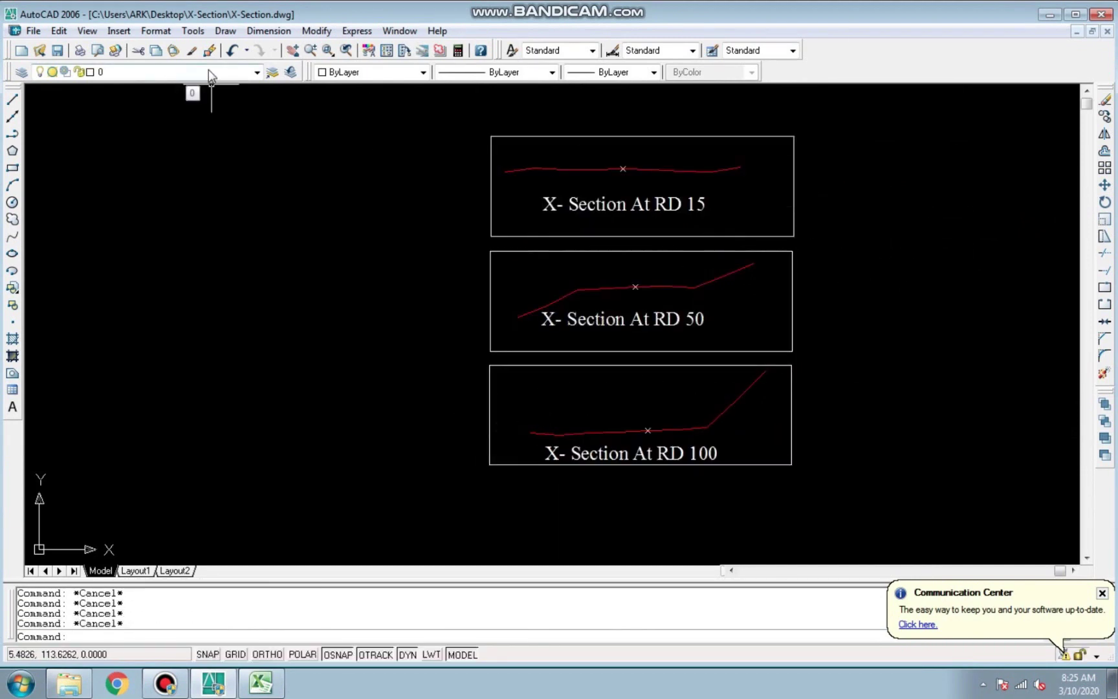
{"action": "type", "text": "la"}
{"action": "key", "text": "Return"}
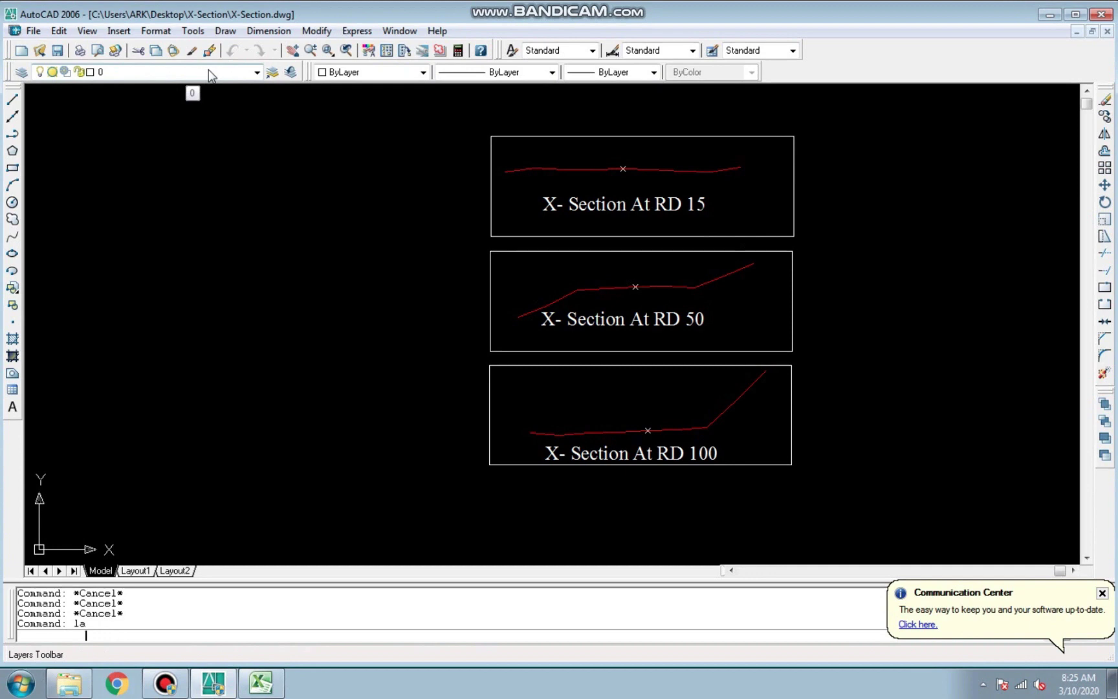
Add three new layers and give the NSL layer red colour 12
{"action": "left_click", "coordinate": [439, 200]}
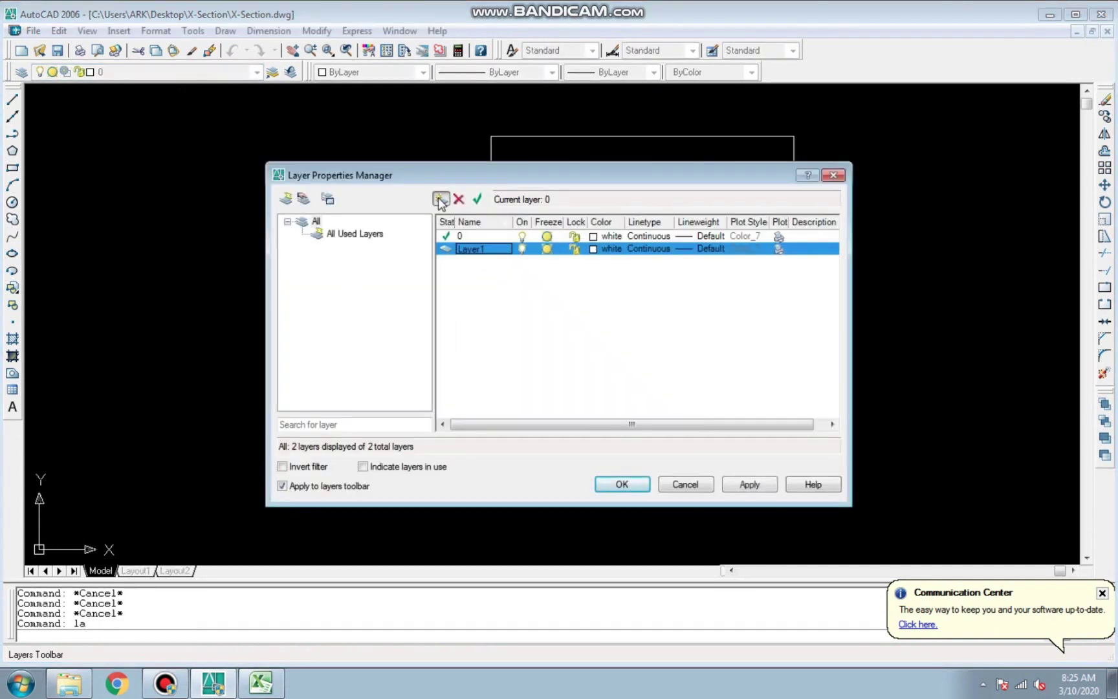
{"action": "left_click", "coordinate": [469, 250]}
{"action": "type", "text": "NSL"}
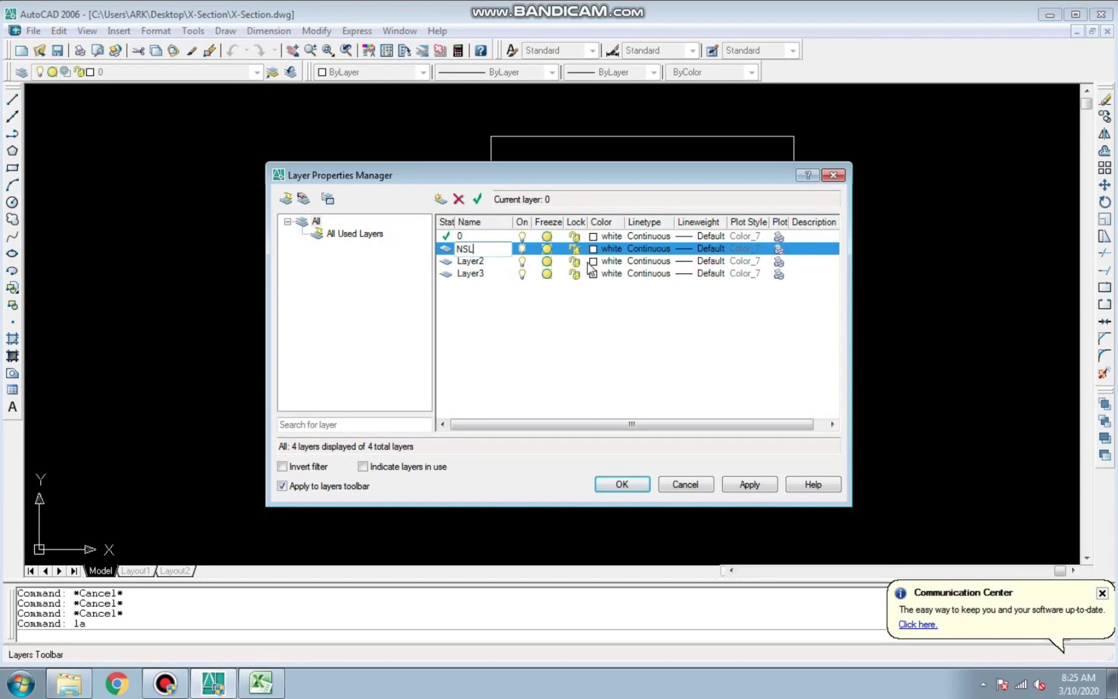
{"action": "left_click", "coordinate": [592, 248]}
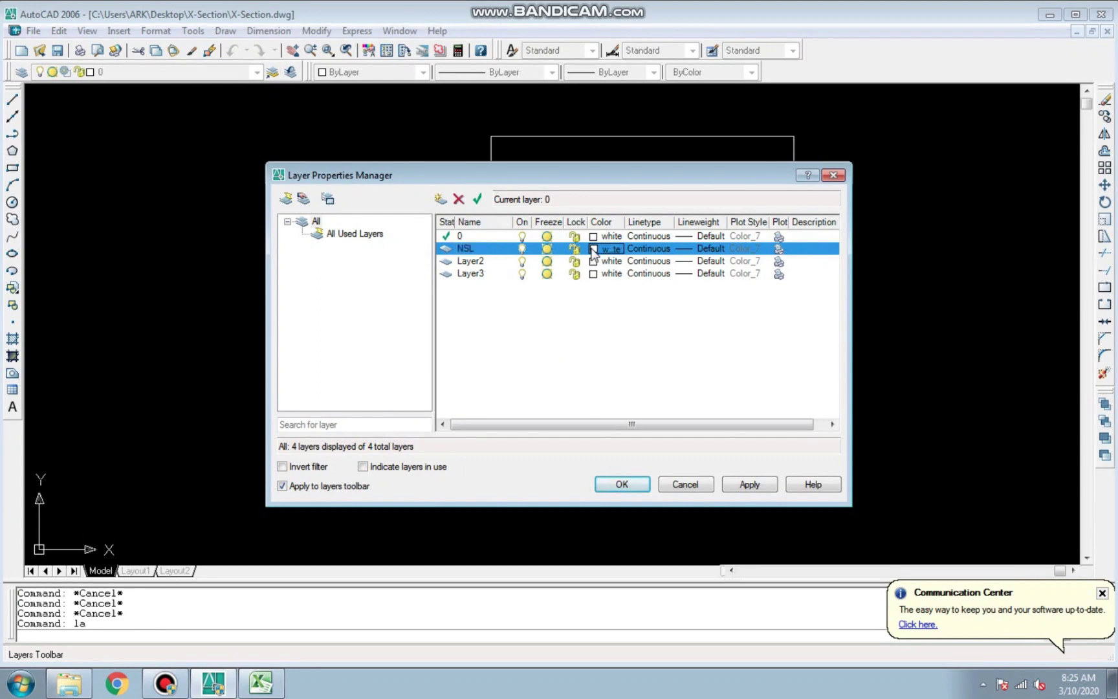
{"action": "left_click", "coordinate": [435, 278]}
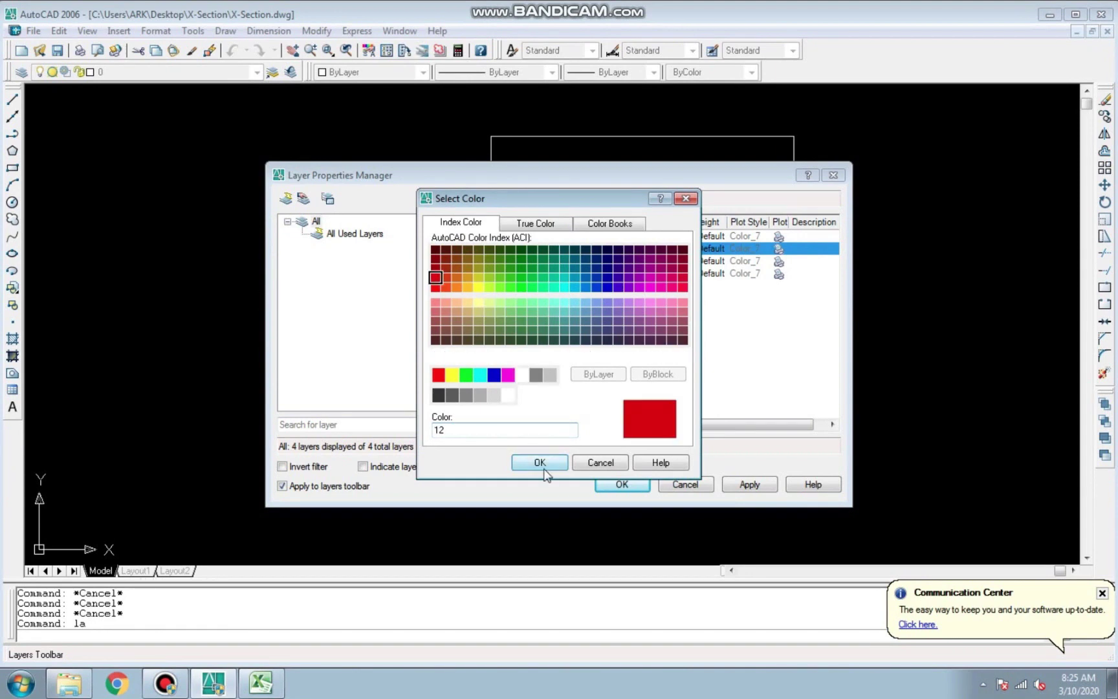
{"action": "left_click", "coordinate": [539, 462]}
Make Layer2 green, rename it Center, and apply the layer changes
{"action": "left_click", "coordinate": [477, 262]}
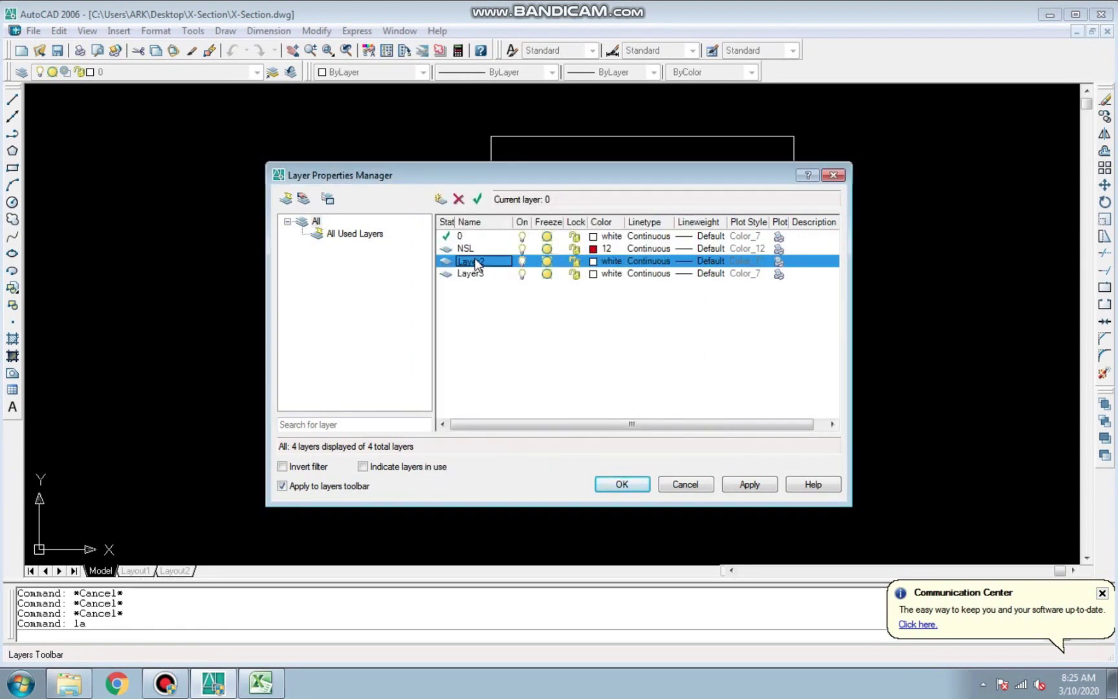
{"action": "left_click", "coordinate": [477, 262]}
{"action": "left_click", "coordinate": [594, 261]}
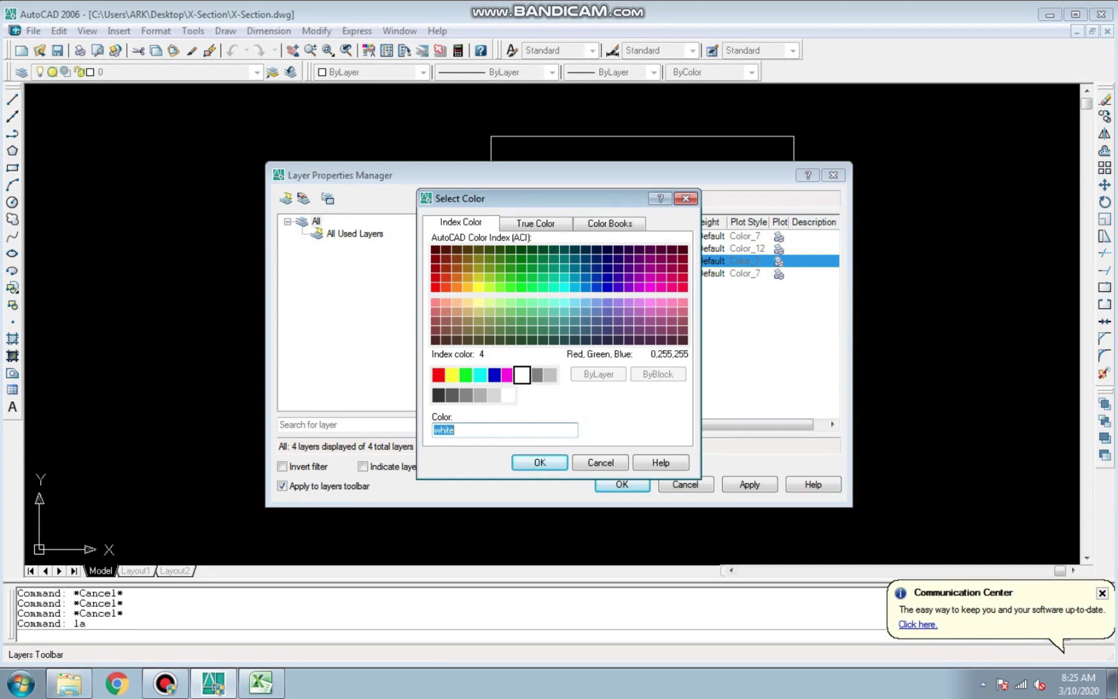
{"action": "left_click", "coordinate": [465, 374]}
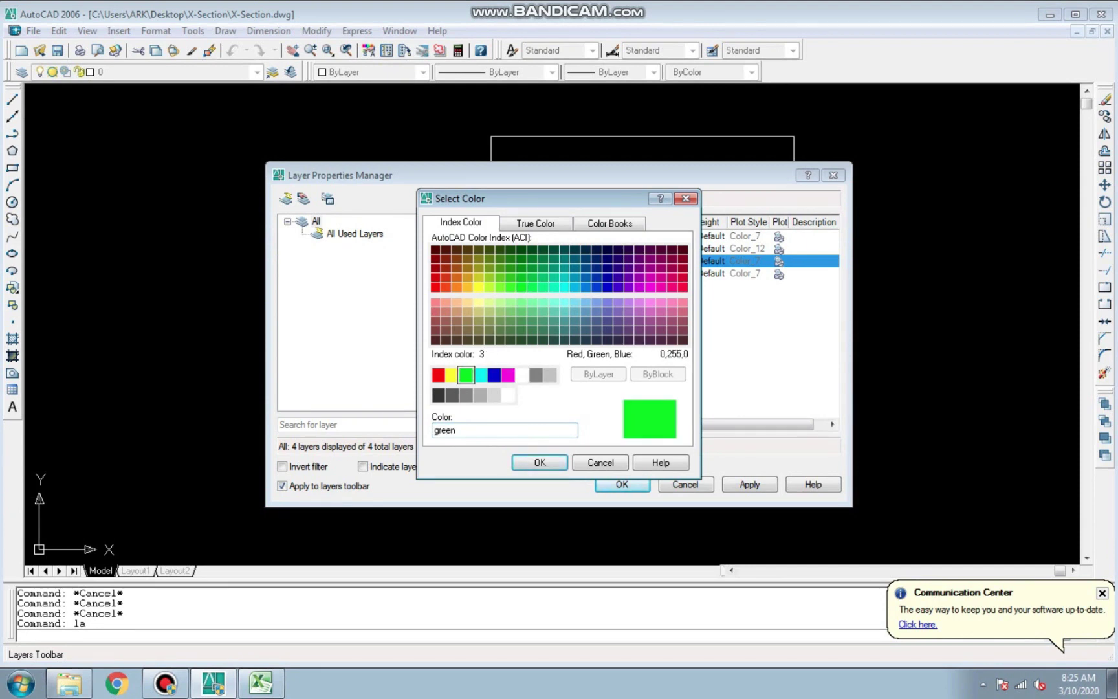
{"action": "left_click", "coordinate": [534, 463]}
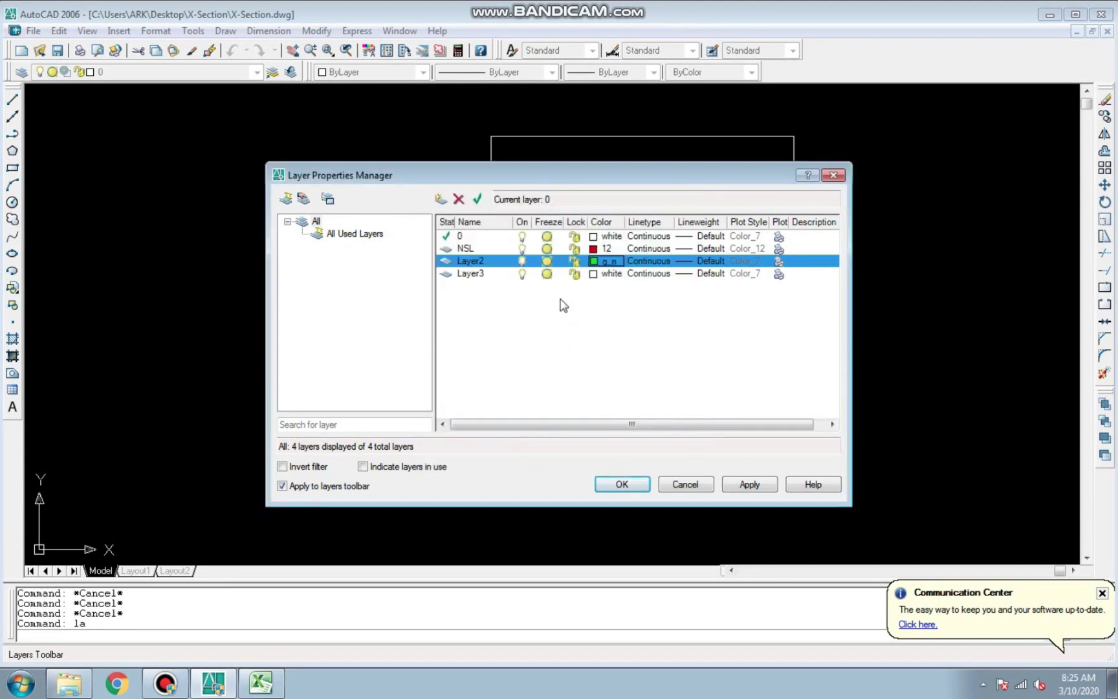
{"action": "left_click", "coordinate": [478, 262]}
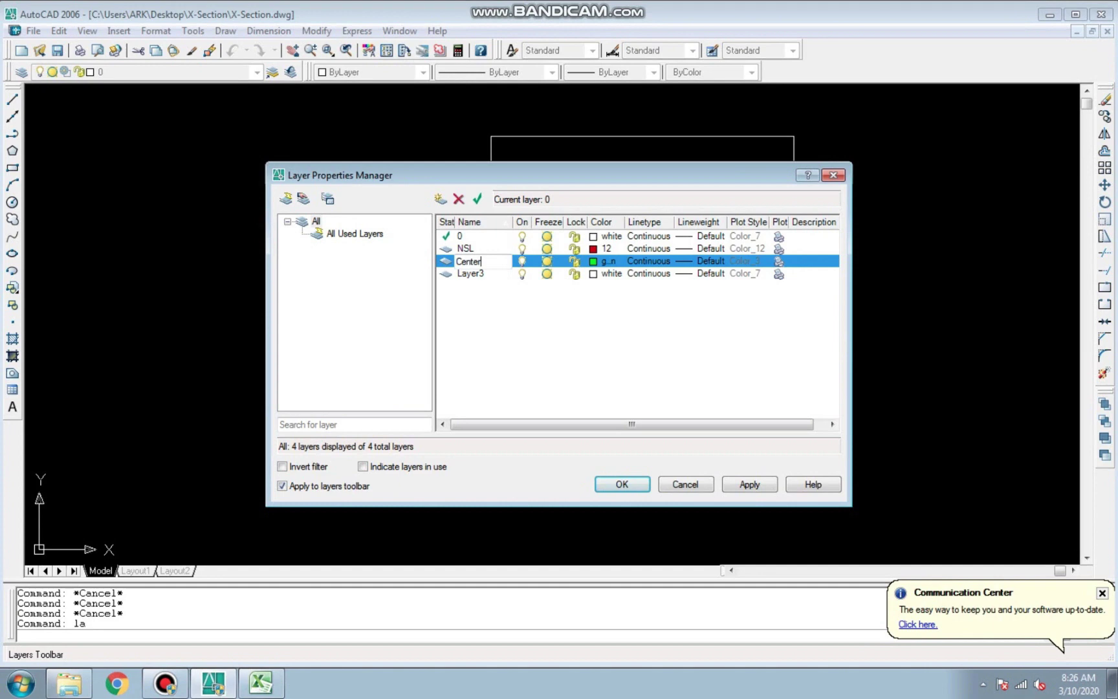
{"action": "left_click", "coordinate": [621, 485]}
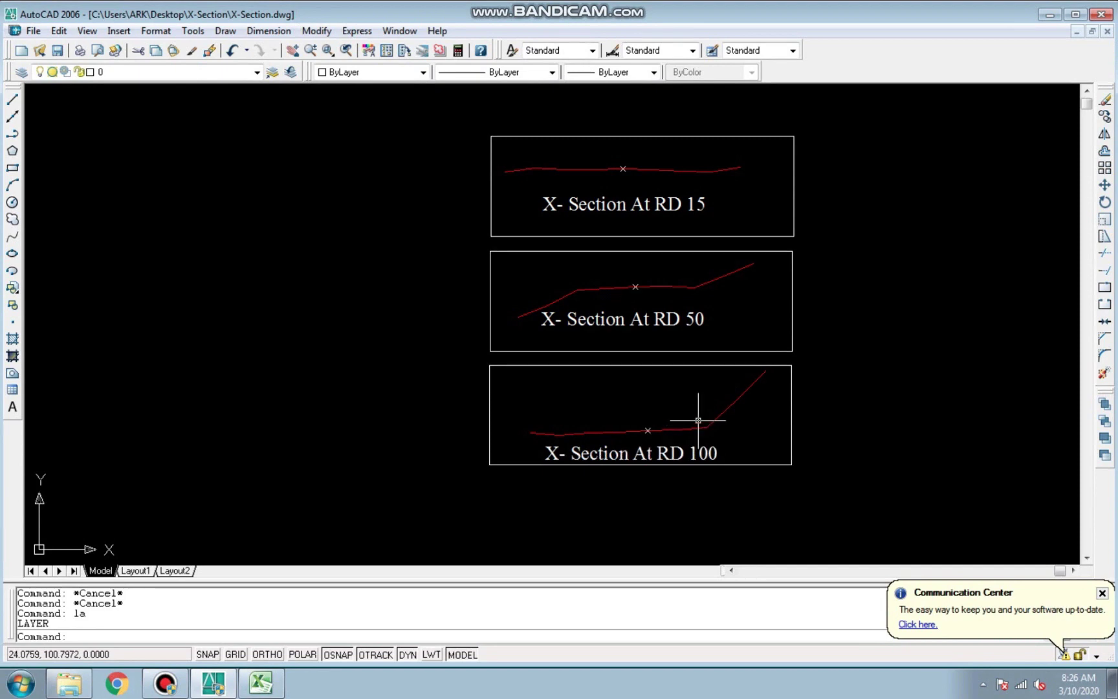
On the current Center layer, draw a horizontal line from the RD 15 centre mark
{"action": "left_click", "coordinate": [220, 72]}
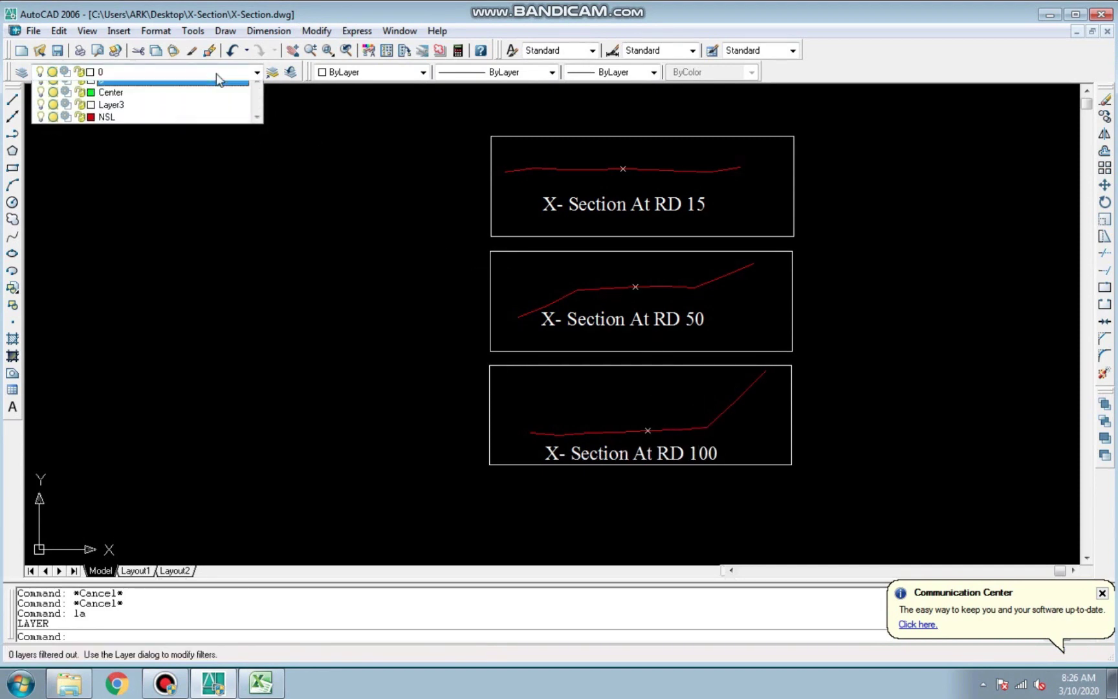
{"action": "left_click", "coordinate": [204, 100]}
{"action": "type", "text": "l"}
{"action": "key", "text": "Return"}
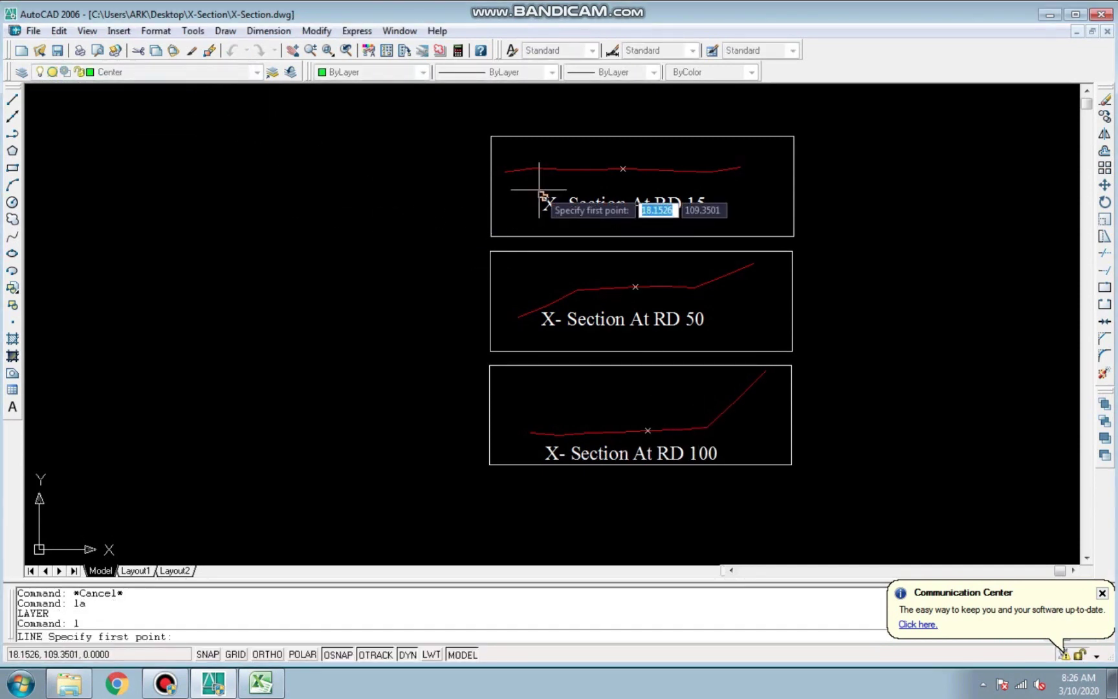
{"action": "left_click", "coordinate": [623, 169]}
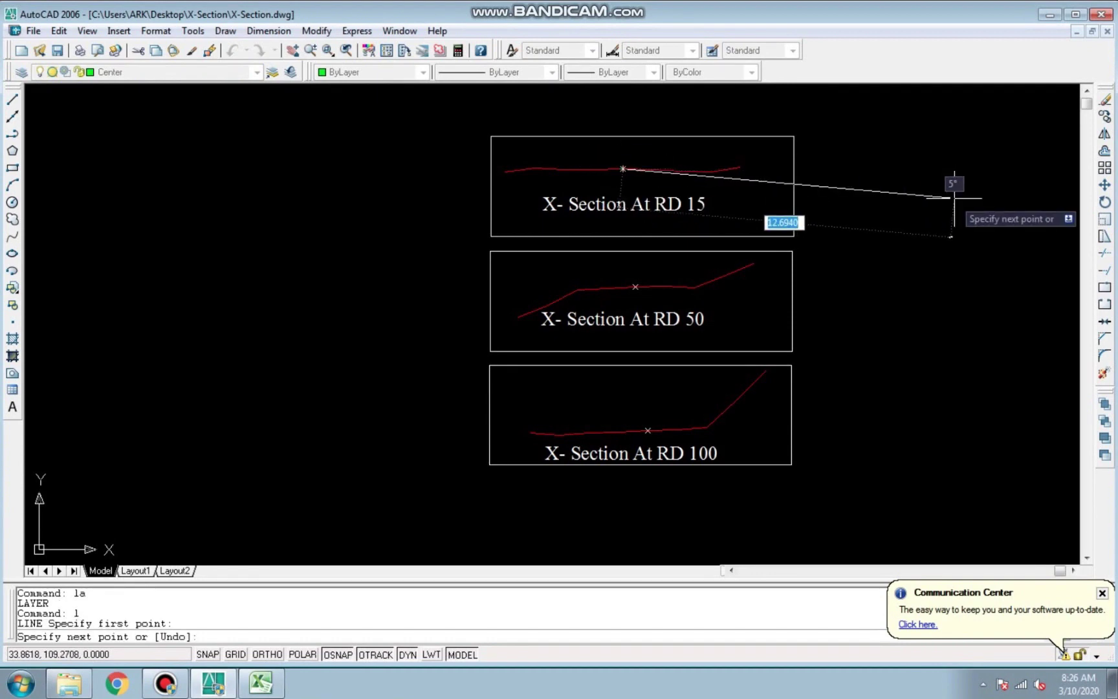
{"action": "key", "text": "F8"}
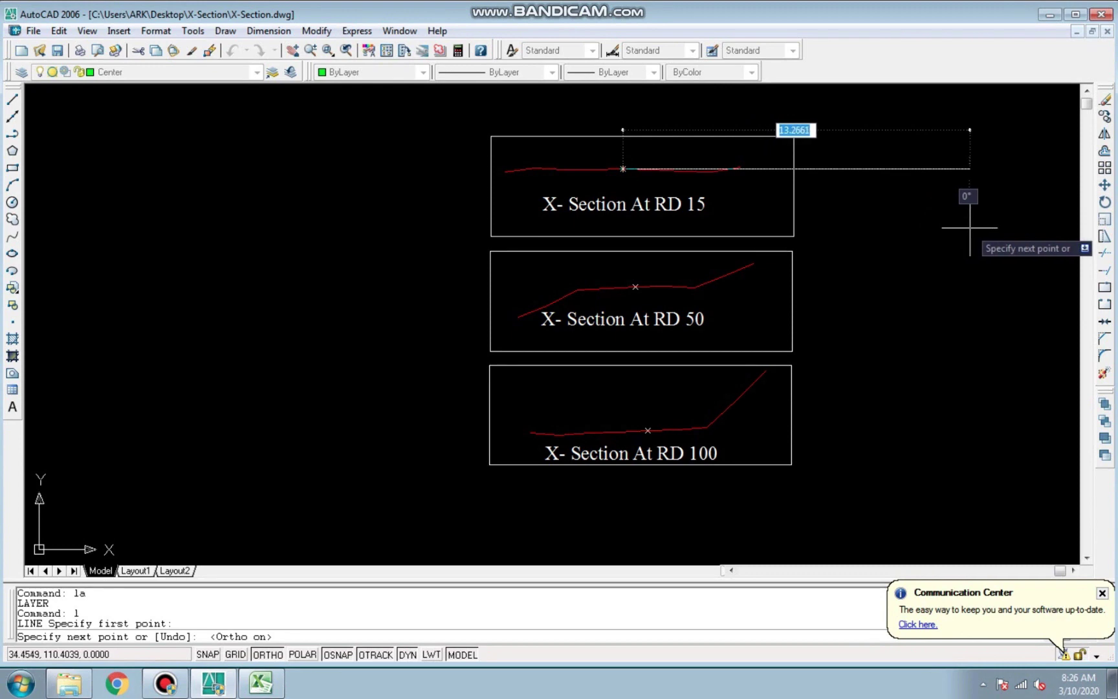
{"action": "left_click", "coordinate": [951, 228]}
{"action": "key", "text": "Escape"}
{"action": "key", "text": "Escape"}
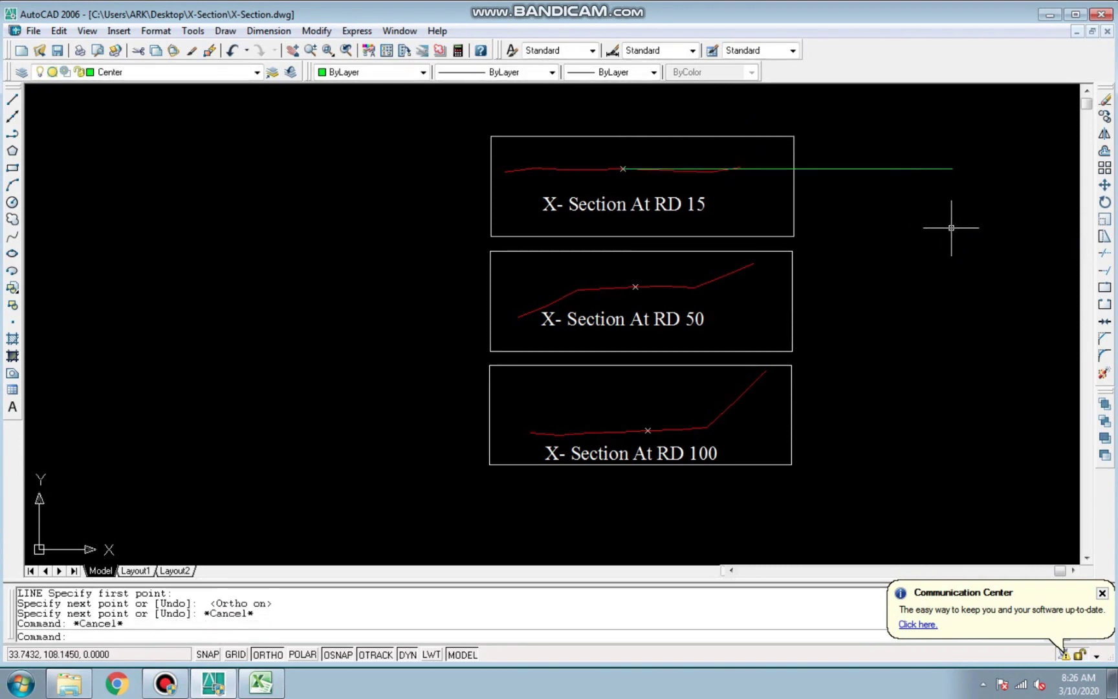
Move the green line so its right end sits on the RD 15 centre point
{"action": "type", "text": "m"}
{"action": "key", "text": "Return"}
{"action": "left_click", "coordinate": [891, 187]}
{"action": "left_click", "coordinate": [815, 137]}
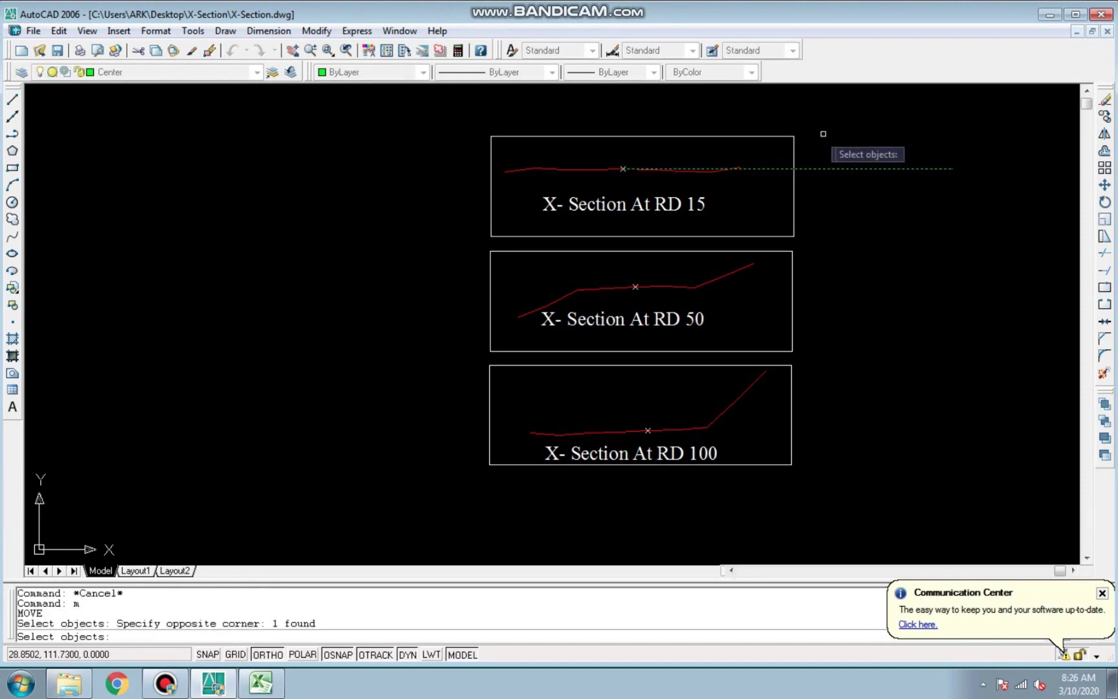
{"action": "key", "text": "Return"}
{"action": "left_click", "coordinate": [788, 168]}
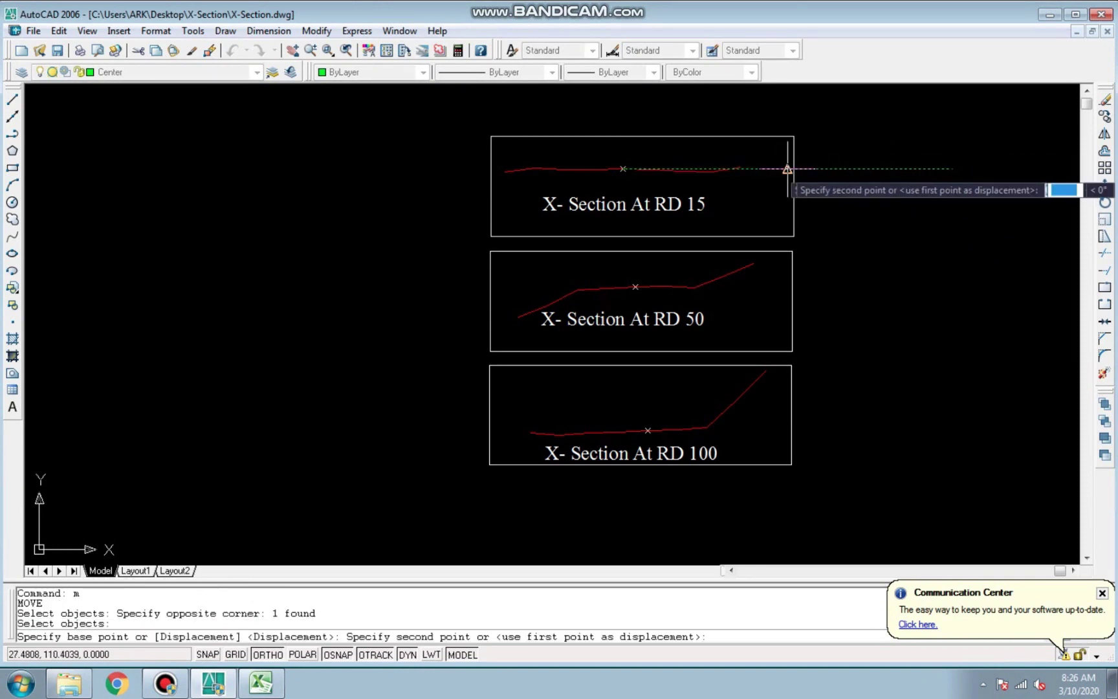
{"action": "left_click", "coordinate": [622, 168]}
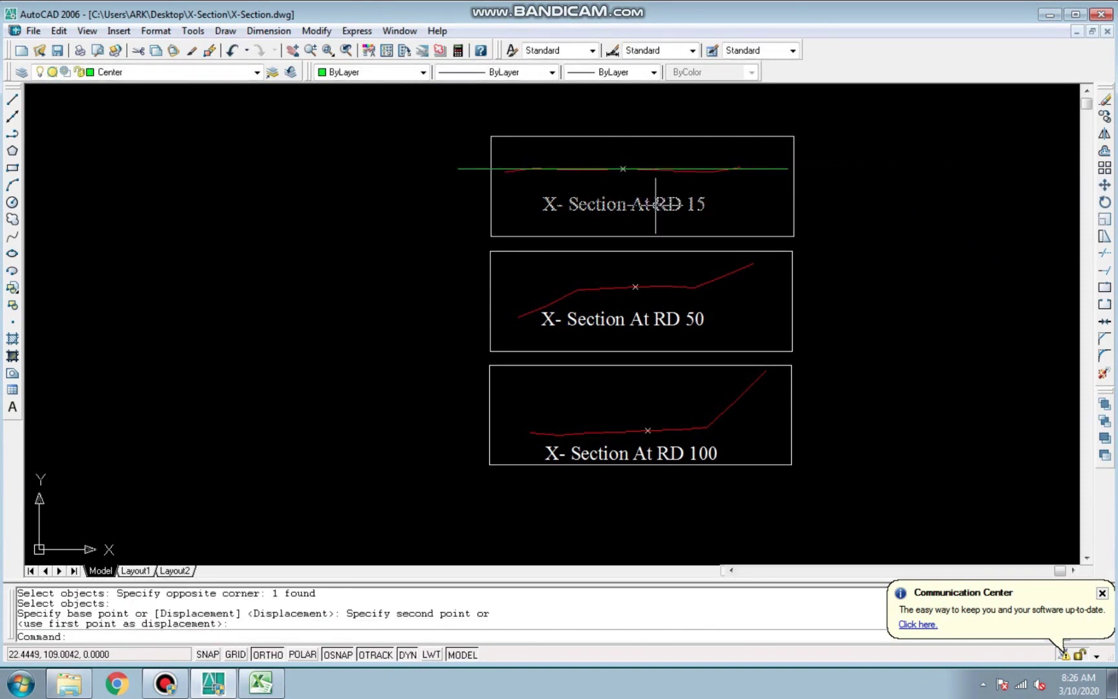
Start a COPY command, then cancel it with Esc
{"action": "type", "text": "co"}
{"action": "key", "text": "Return"}
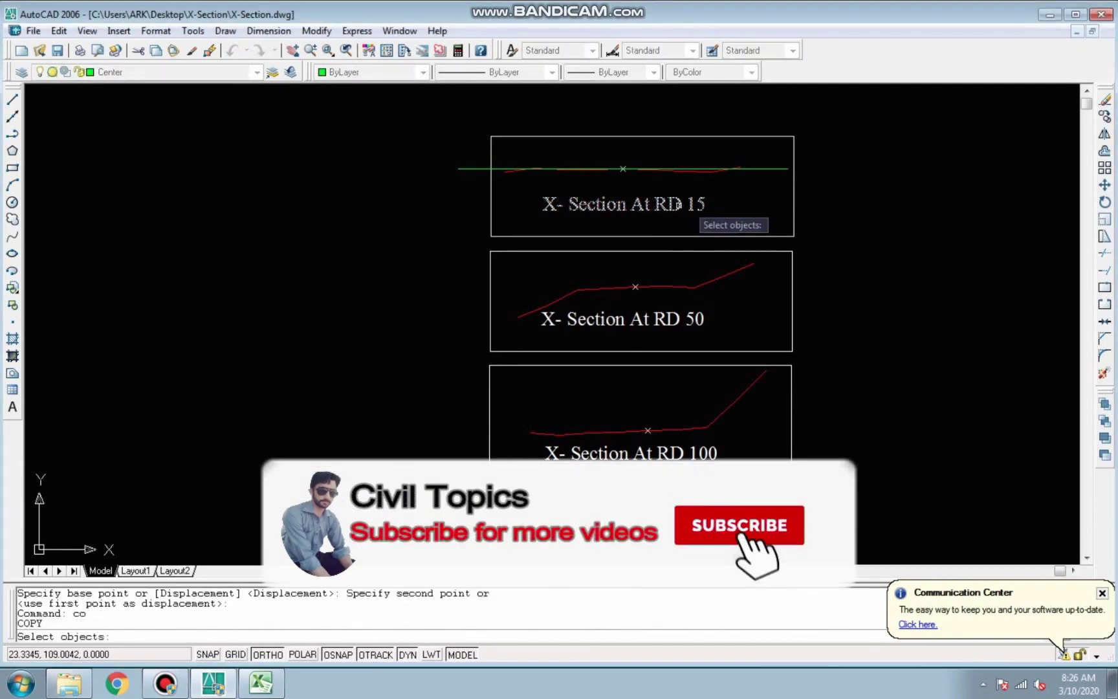
{"action": "scroll", "coordinate": [750, 189], "scroll_direction": "up", "scroll_amount": 4}
{"action": "key", "text": "Escape"}
{"action": "key", "text": "Escape"}
{"action": "scroll", "coordinate": [916, 253], "scroll_direction": "down", "scroll_amount": 3}
{"action": "scroll", "coordinate": [916, 254], "scroll_direction": "up", "scroll_amount": 3}
{"action": "key", "text": "Escape"}
{"action": "key", "text": "Escape"}
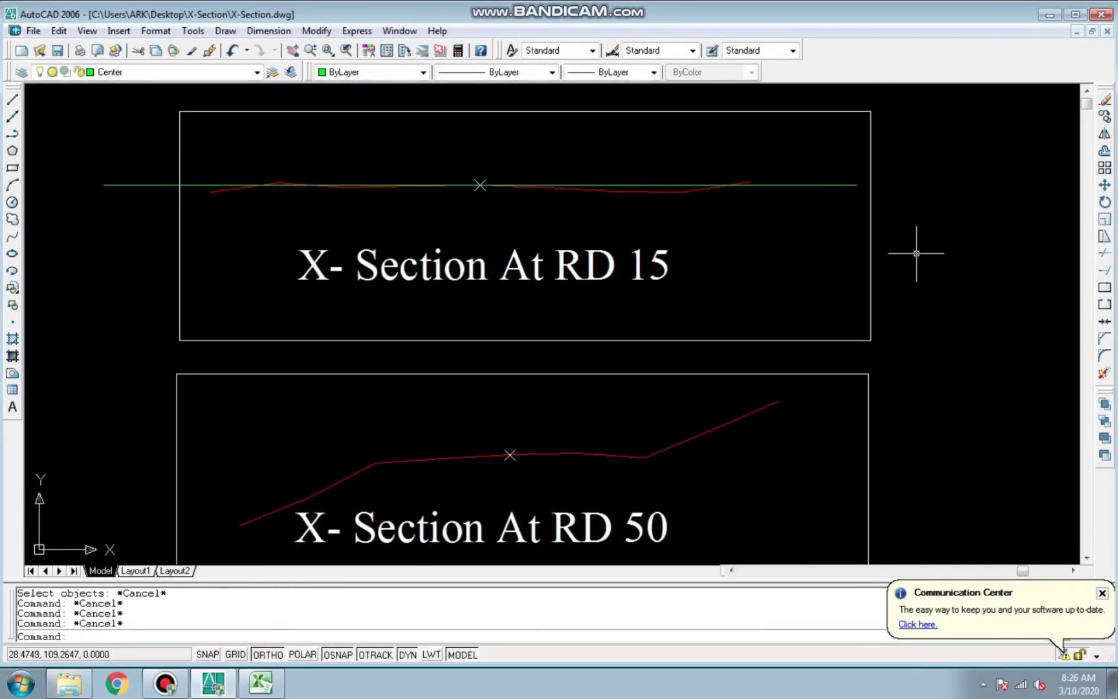
{"action": "key", "text": "Escape"}
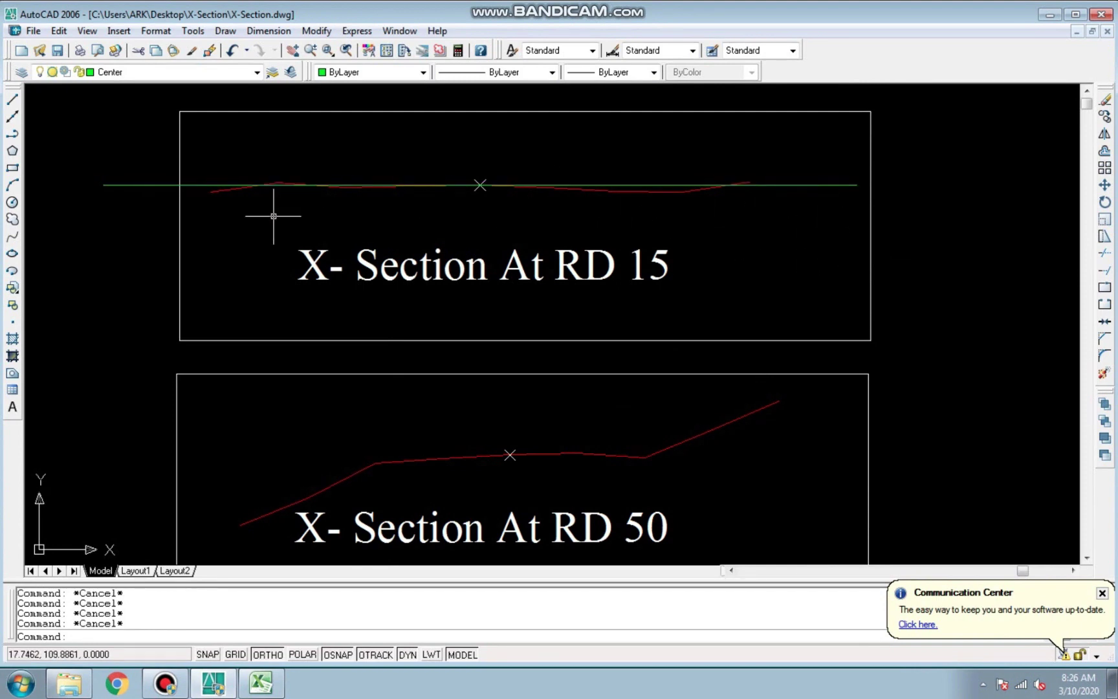
Draw vertical helper lines at the RD 15 profile's left and right ends
{"action": "scroll", "coordinate": [178, 199], "scroll_direction": "up", "scroll_amount": 3}
{"action": "scroll", "coordinate": [180, 200], "scroll_direction": "down", "scroll_amount": 2}
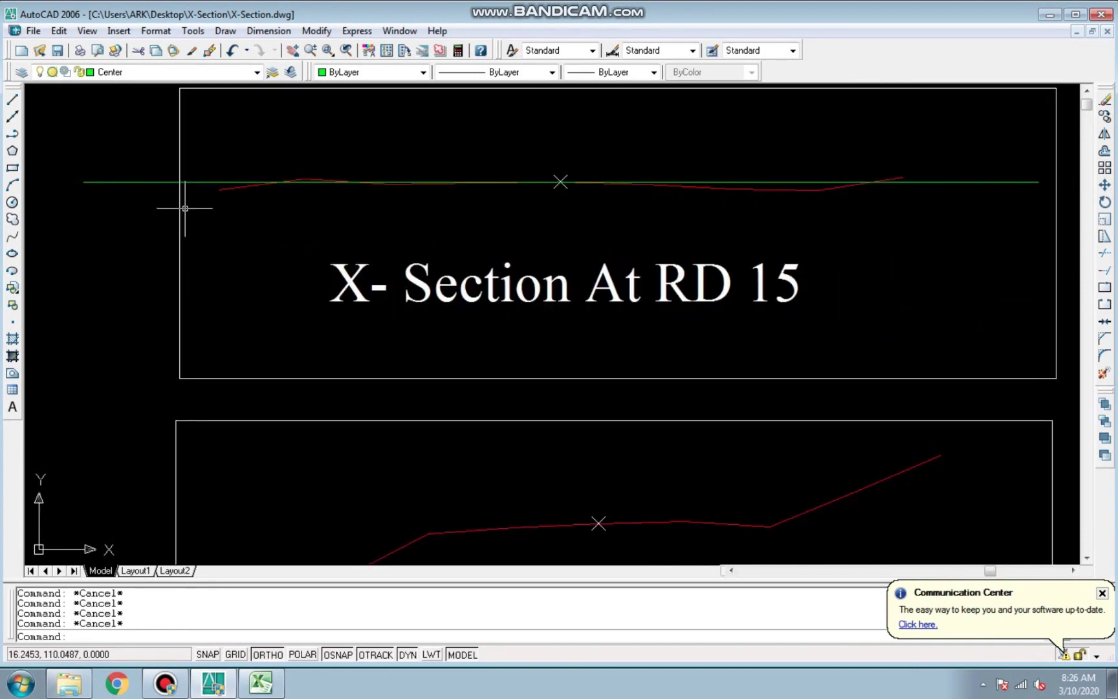
{"action": "type", "text": "l"}
{"action": "key", "text": "Return"}
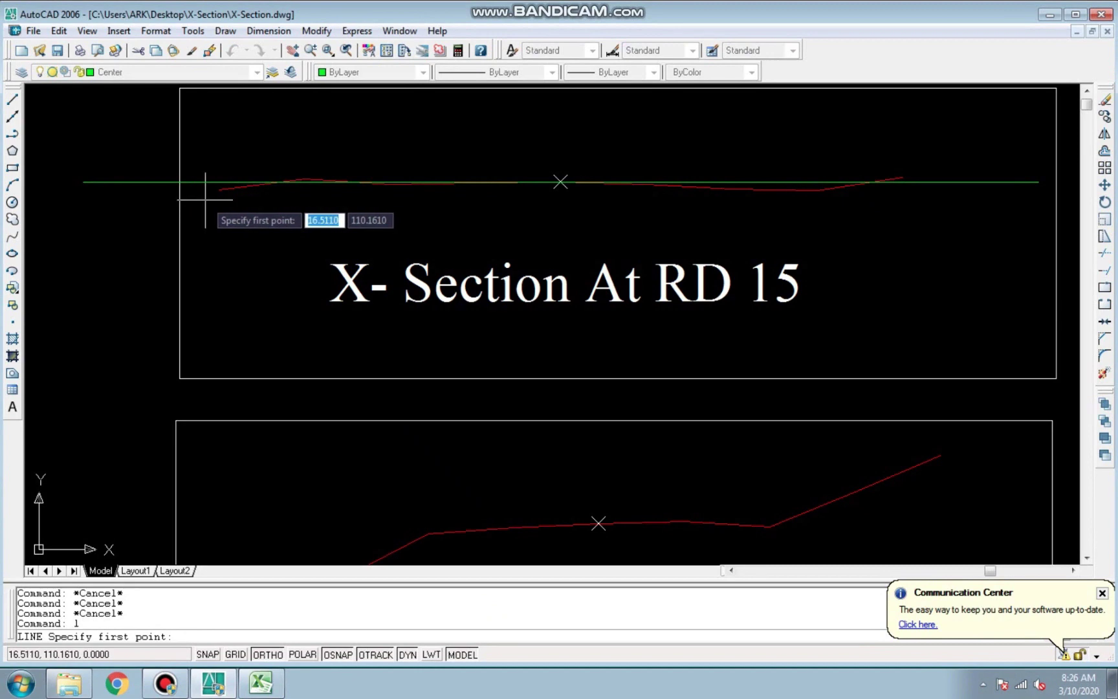
{"action": "left_click", "coordinate": [205, 200]}
{"action": "left_click", "coordinate": [205, 153]}
{"action": "key", "text": "Return"}
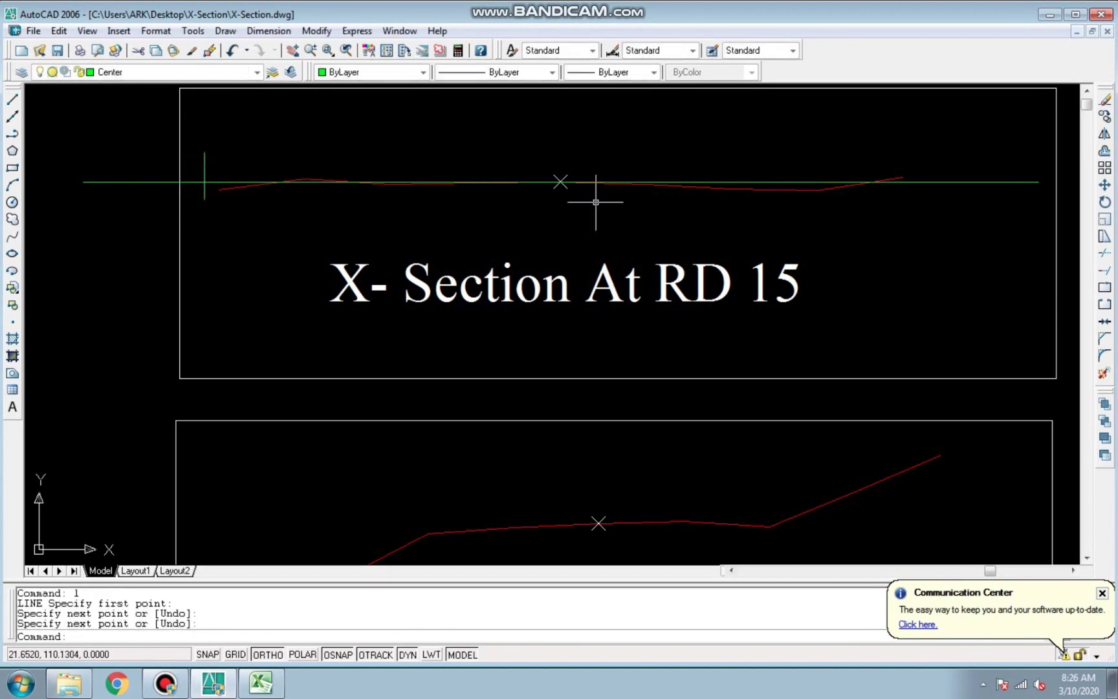
{"action": "key", "text": "Return"}
{"action": "left_click", "coordinate": [922, 190]}
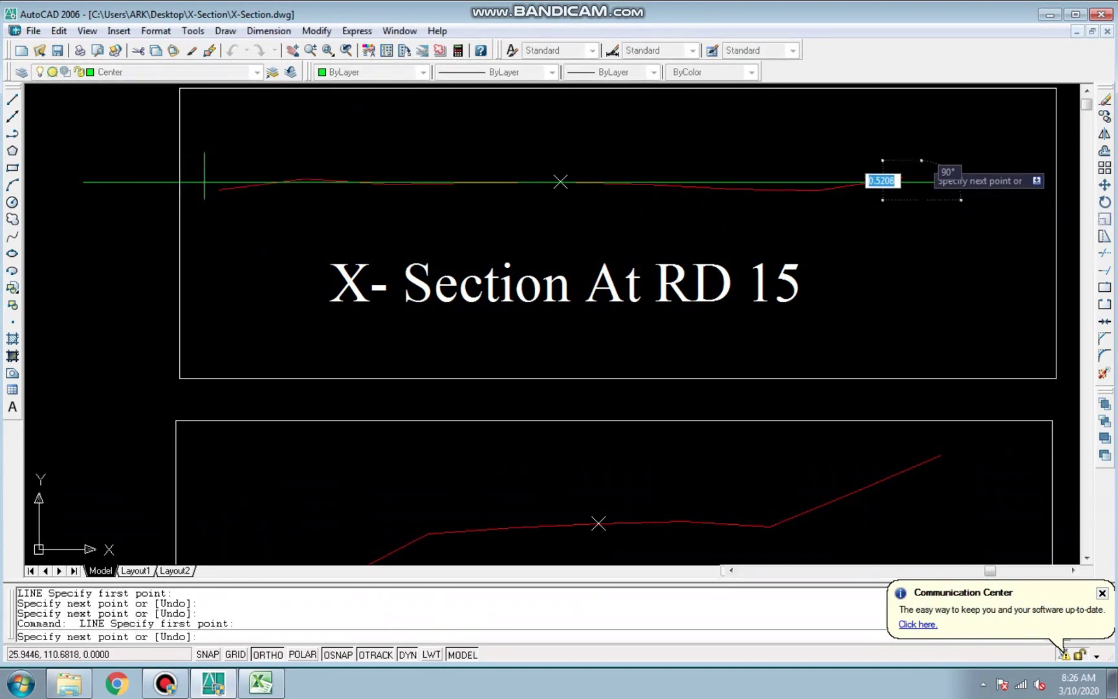
{"action": "left_click", "coordinate": [922, 199]}
{"action": "key", "text": "Escape"}
Trim the green line beyond the right and left helper lines
{"action": "type", "text": "tr"}
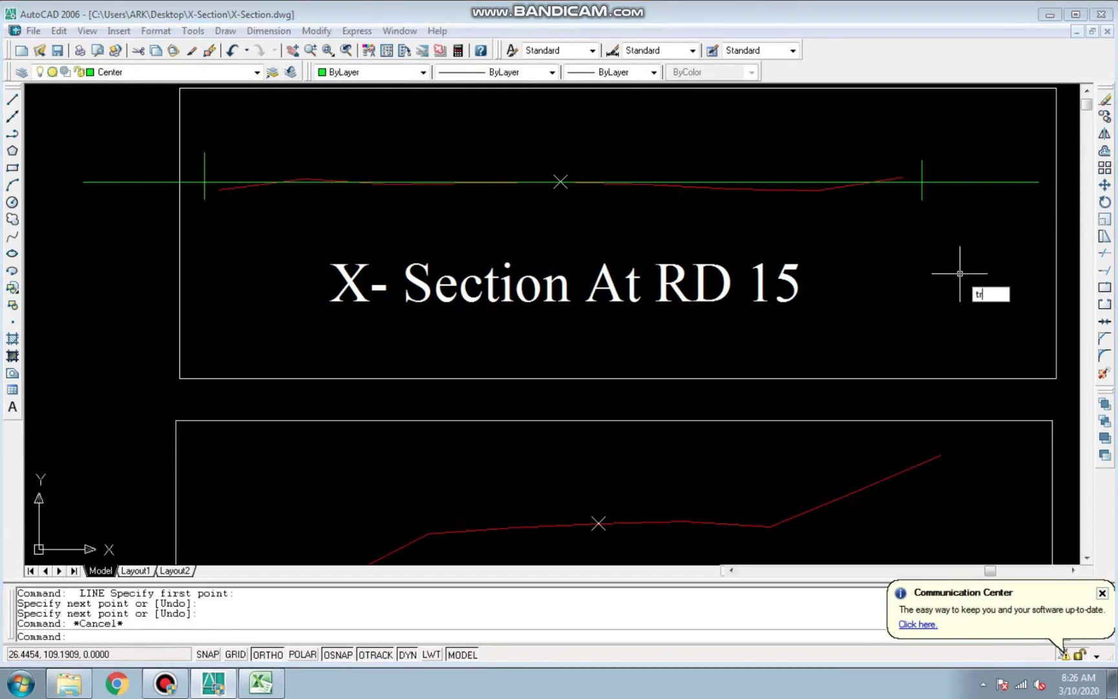
{"action": "key", "text": "Return"}
{"action": "key", "text": "Return"}
{"action": "left_click", "coordinate": [993, 250]}
{"action": "left_click", "coordinate": [974, 142]}
{"action": "left_click", "coordinate": [183, 196]}
{"action": "key", "text": "Escape"}
Erase the helper lines and leftover green pieces, then save the drawing
{"action": "left_click", "coordinate": [200, 169]}
{"action": "left_click", "coordinate": [203, 168]}
{"action": "left_click", "coordinate": [159, 185]}
{"action": "left_click", "coordinate": [140, 175]}
{"action": "left_click", "coordinate": [1026, 217]}
{"action": "left_click", "coordinate": [931, 169]}
{"action": "left_click", "coordinate": [923, 169]}
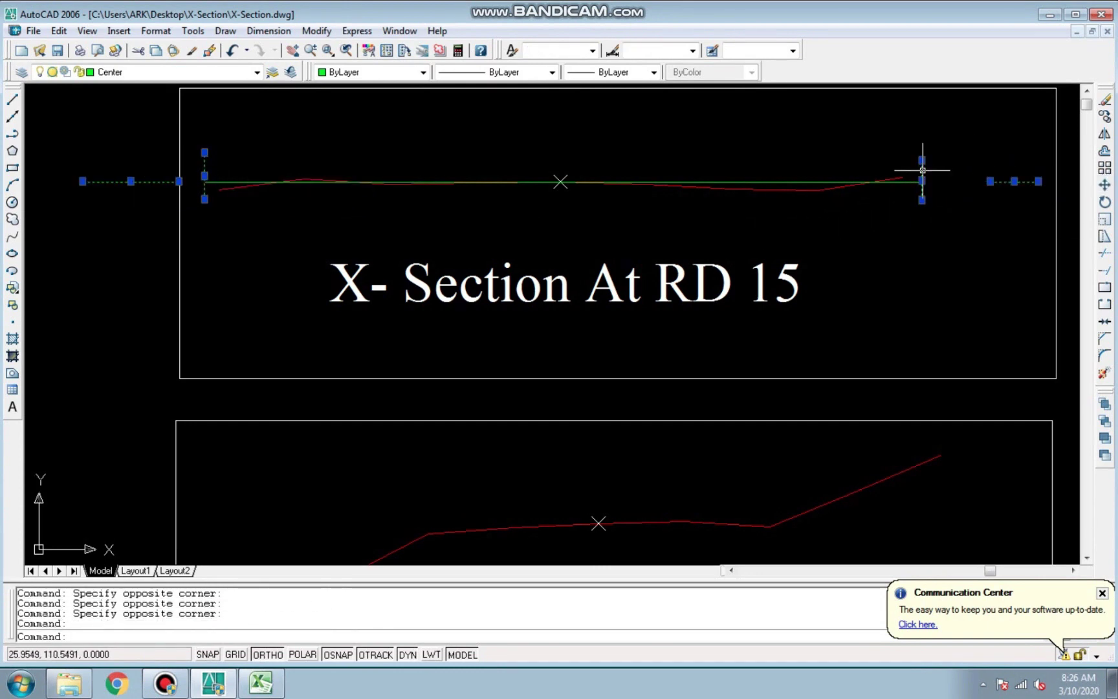
{"action": "type", "text": "e"}
{"action": "key", "text": "Return"}
{"action": "key", "text": "Escape"}
{"action": "key", "text": "Escape"}
{"action": "key", "text": "Escape"}
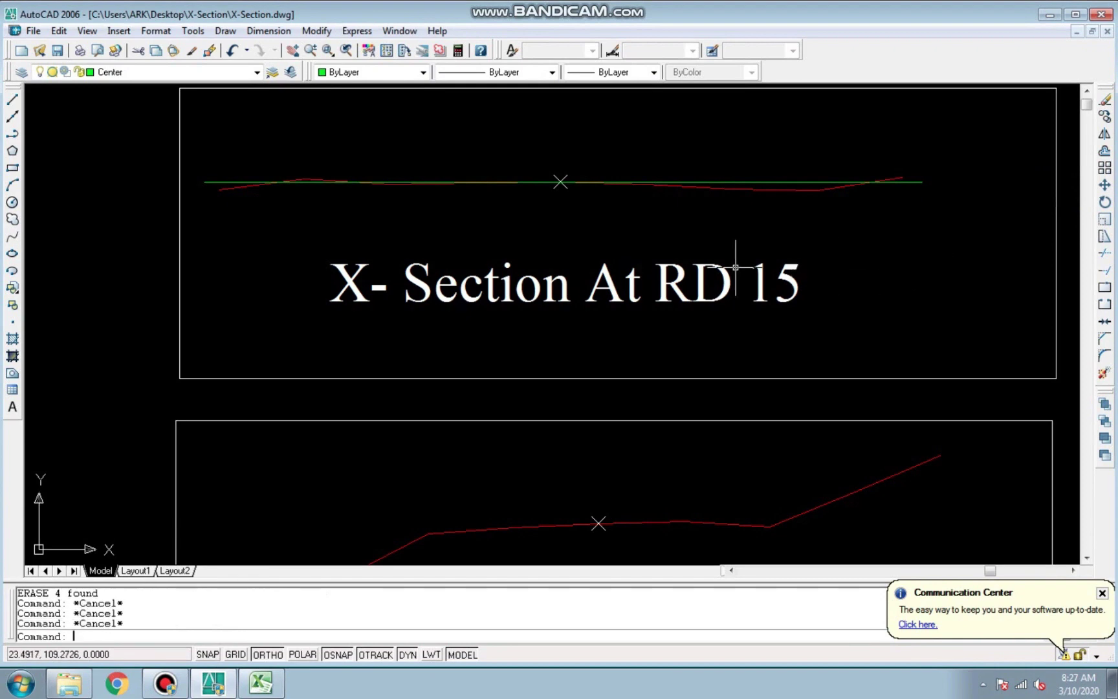
{"action": "key", "text": "ctrl+s"}
{"action": "key", "text": "Escape"}
Copy the green RD 15 centre line, using its centre marker as base point
{"action": "type", "text": "c"}
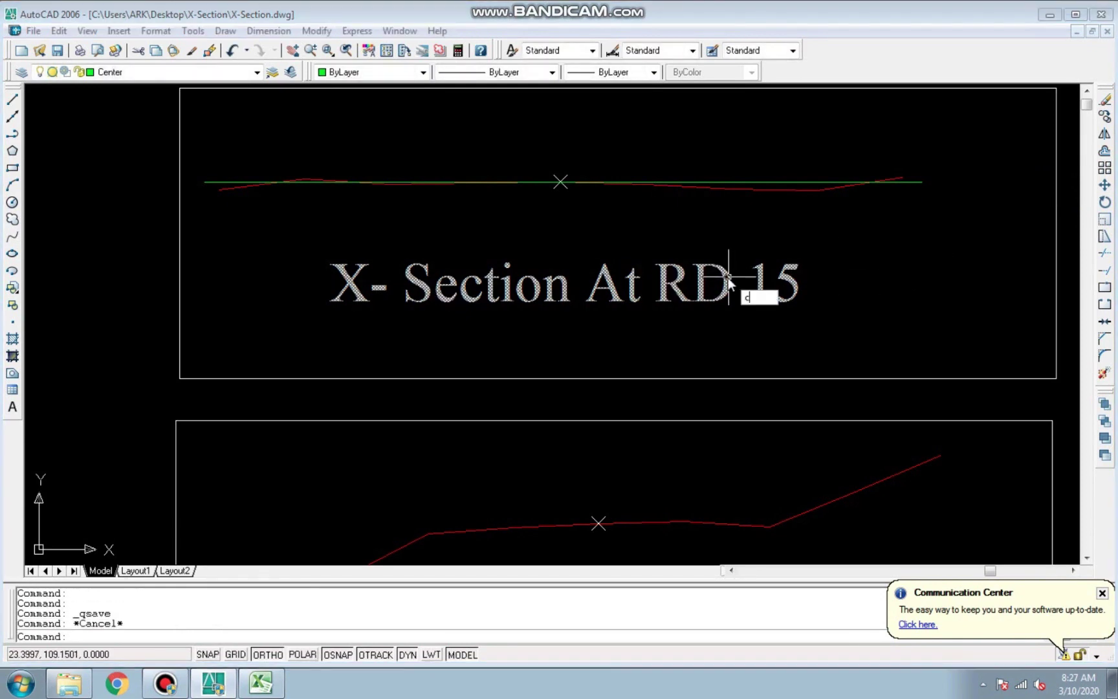
{"action": "key", "text": "Return"}
{"action": "left_click", "coordinate": [706, 182]}
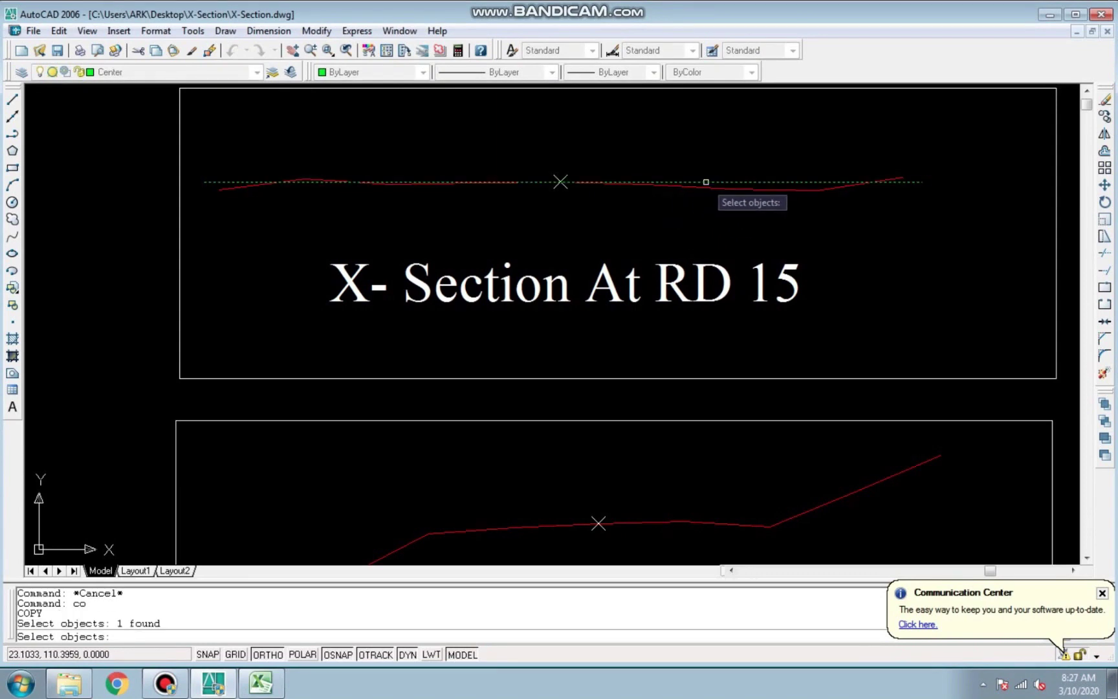
{"action": "key", "text": "Return"}
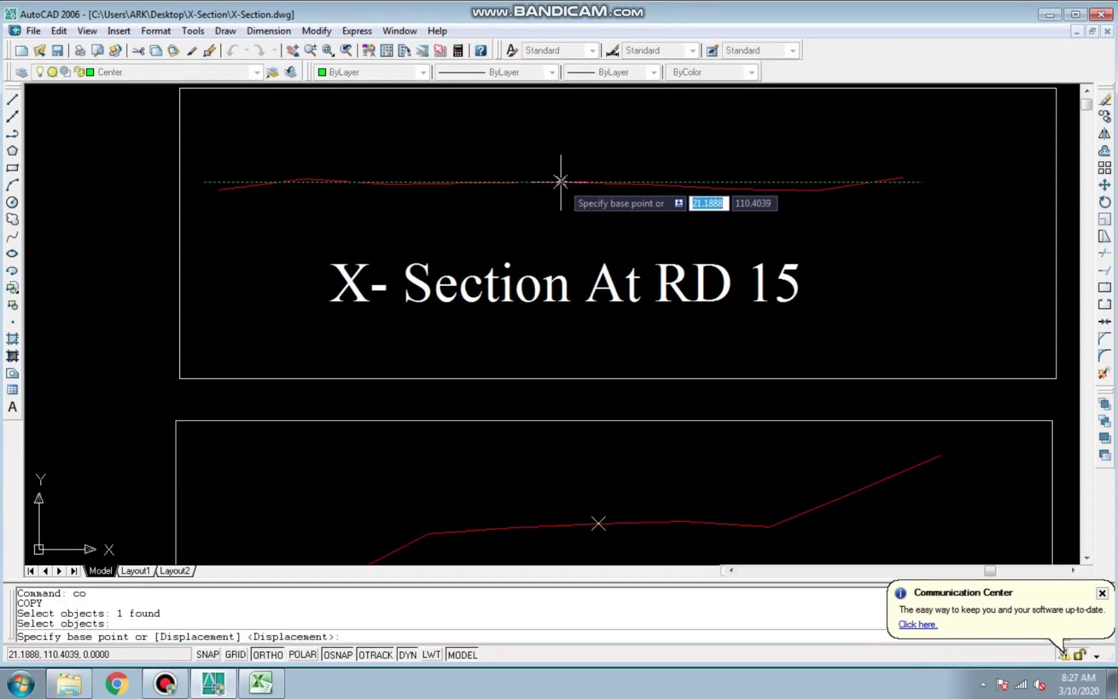
{"action": "scroll", "coordinate": [560, 193], "scroll_direction": "up", "scroll_amount": 2}
{"action": "scroll", "coordinate": [557, 168], "scroll_direction": "up", "scroll_amount": 1}
{"action": "left_click", "coordinate": [558, 157]}
{"action": "scroll", "coordinate": [559, 157], "scroll_direction": "down", "scroll_amount": 2}
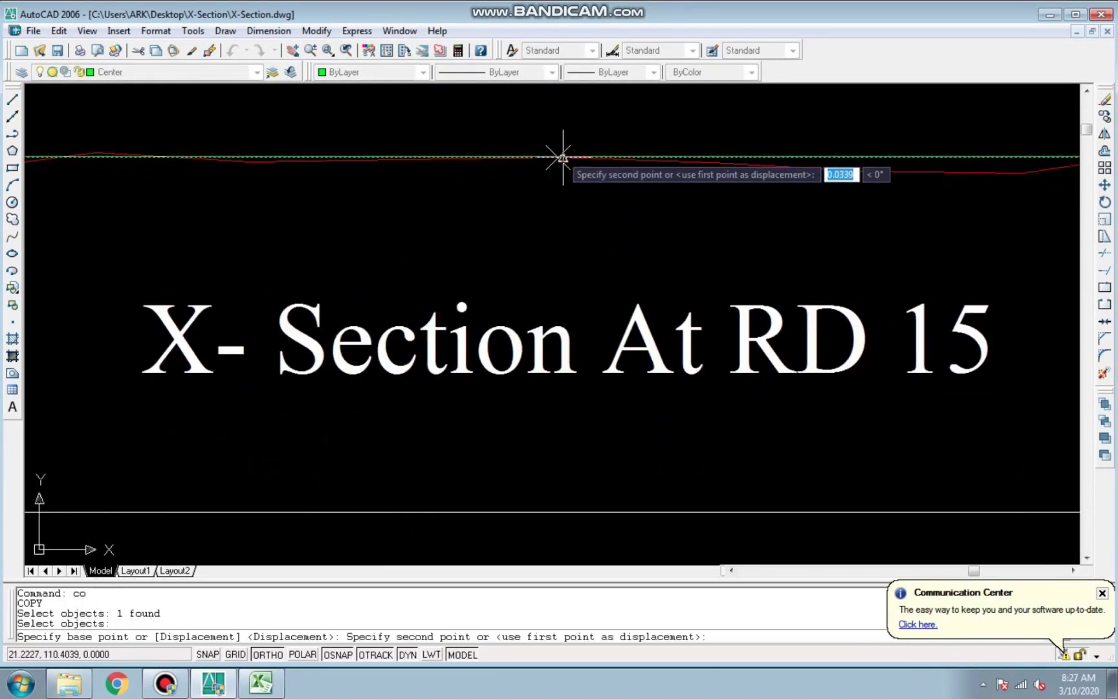
{"action": "scroll", "coordinate": [561, 155], "scroll_direction": "down", "scroll_amount": 3}
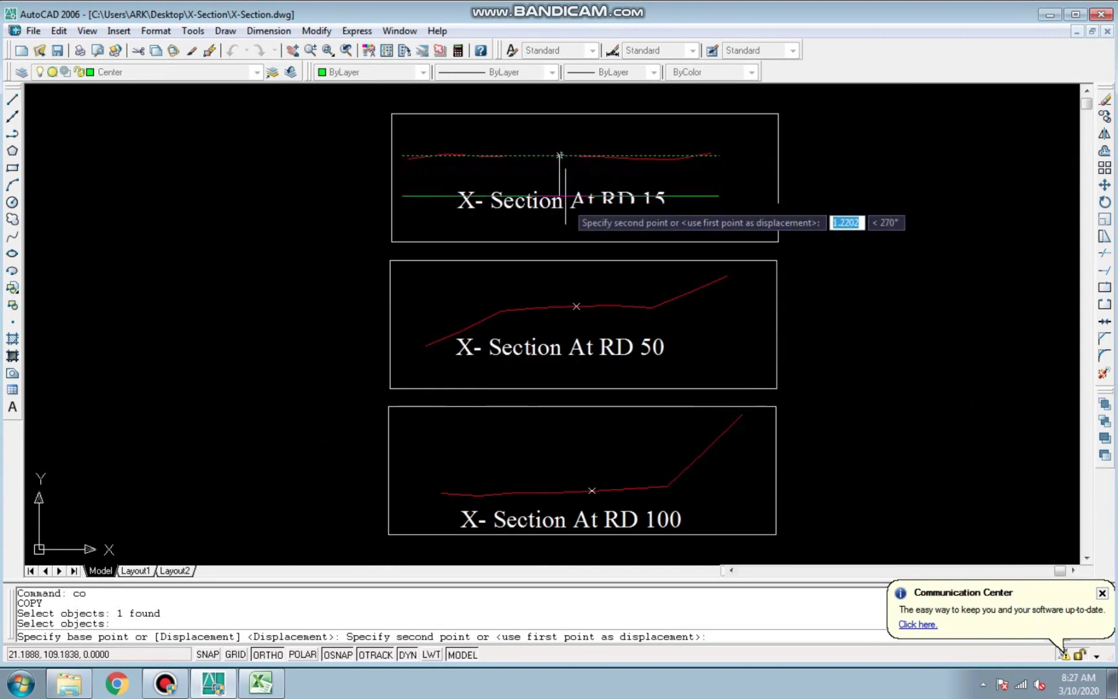
Place copies on the RD 50 and RD 100 profiles' centre markers
{"action": "left_click", "coordinate": [576, 306]}
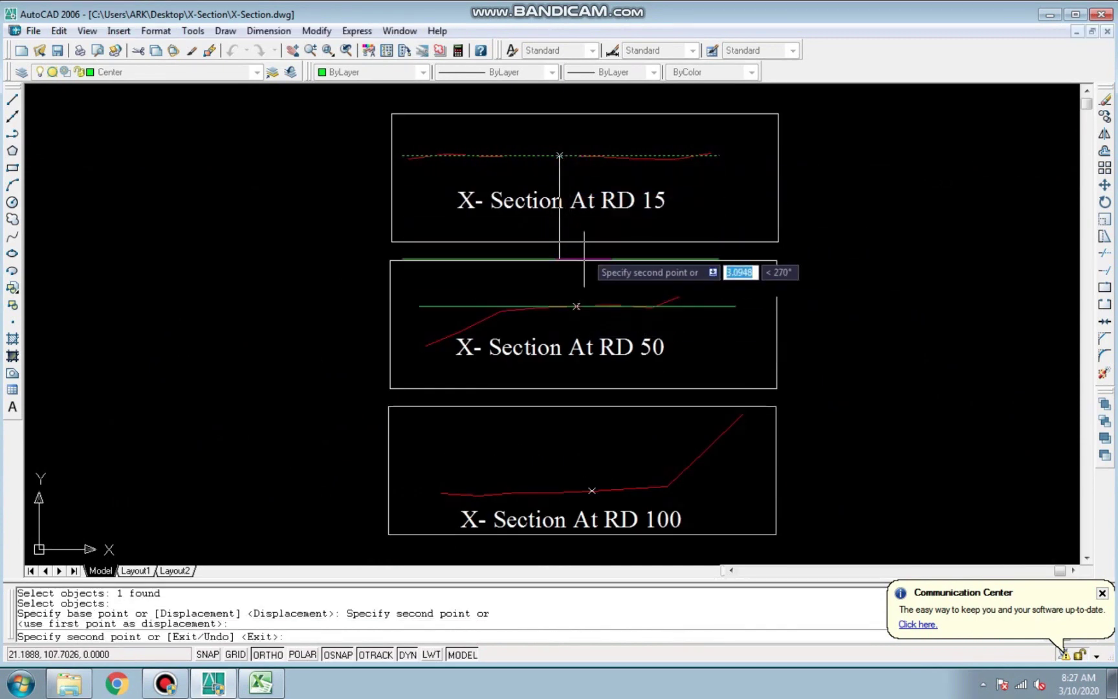
{"action": "scroll", "coordinate": [574, 308], "scroll_direction": "down", "scroll_amount": 2}
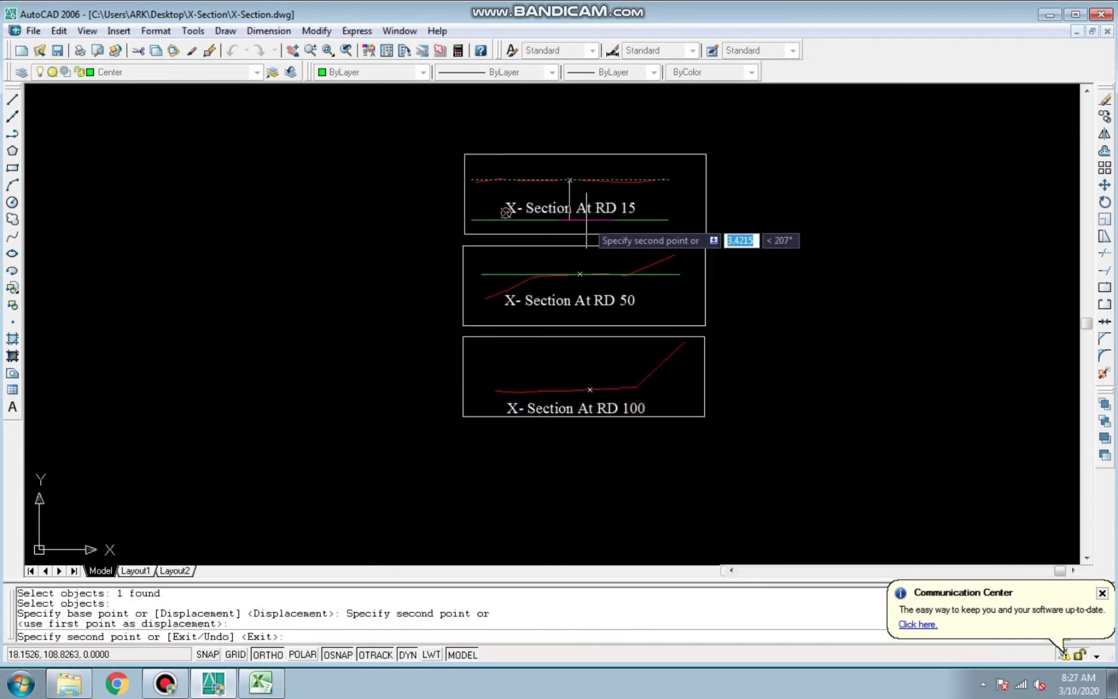
{"action": "left_click", "coordinate": [589, 389]}
{"action": "scroll", "coordinate": [651, 426], "scroll_direction": "up", "scroll_amount": 3}
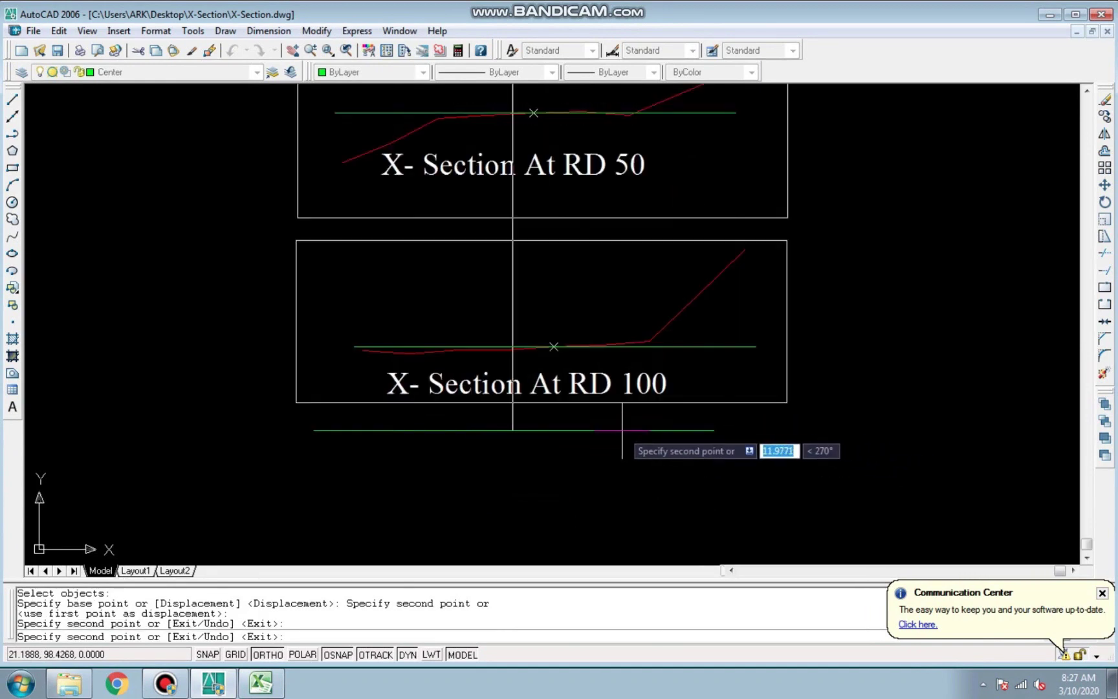
{"action": "key", "text": "Escape"}
{"action": "scroll", "coordinate": [613, 493], "scroll_direction": "down", "scroll_amount": 3}
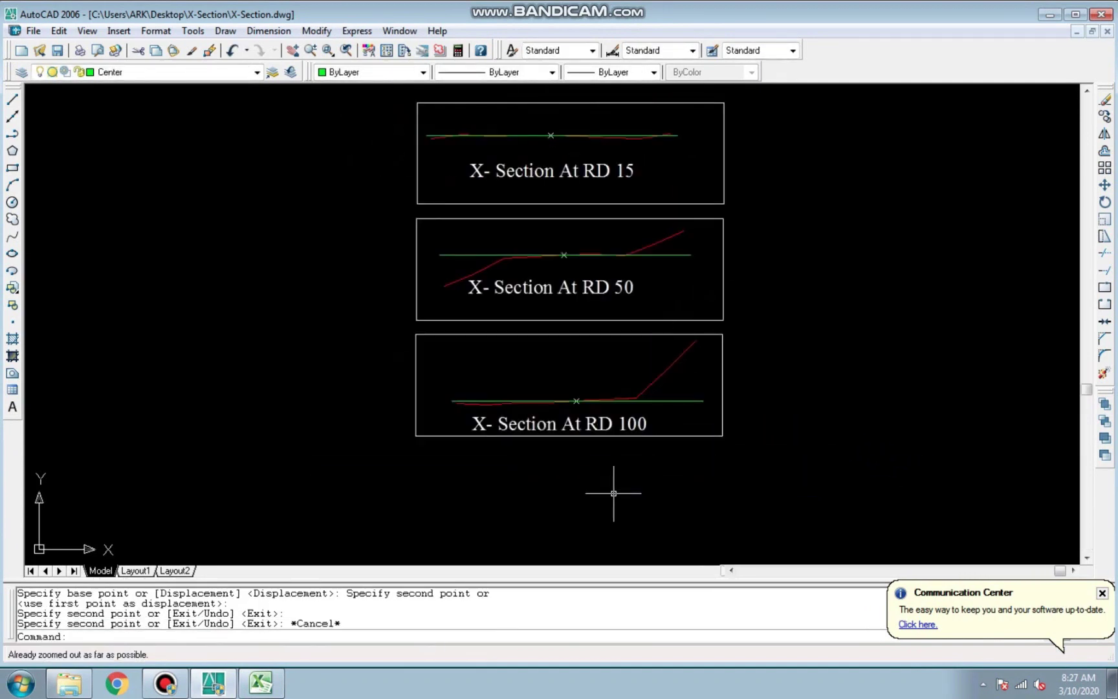
{"action": "key", "text": "Escape"}
Zoom to All to show the whole drawing
{"action": "scroll", "coordinate": [563, 424], "scroll_direction": "up", "scroll_amount": 5}
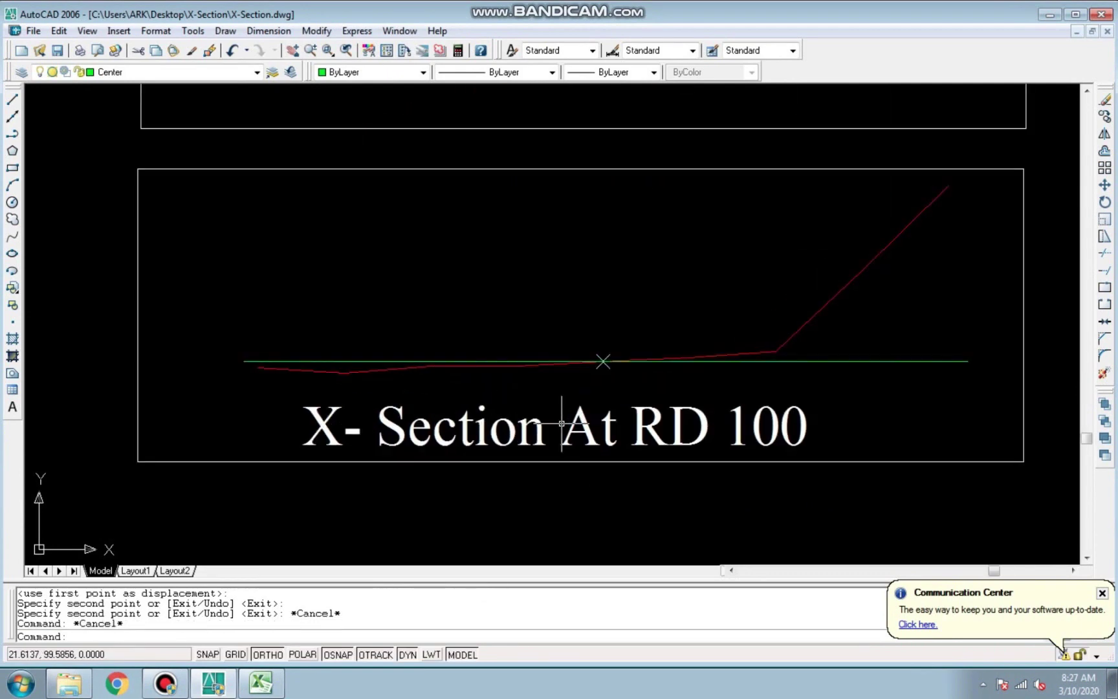
{"action": "scroll", "coordinate": [569, 423], "scroll_direction": "down", "scroll_amount": 2}
{"action": "scroll", "coordinate": [407, 352], "scroll_direction": "up", "scroll_amount": 2}
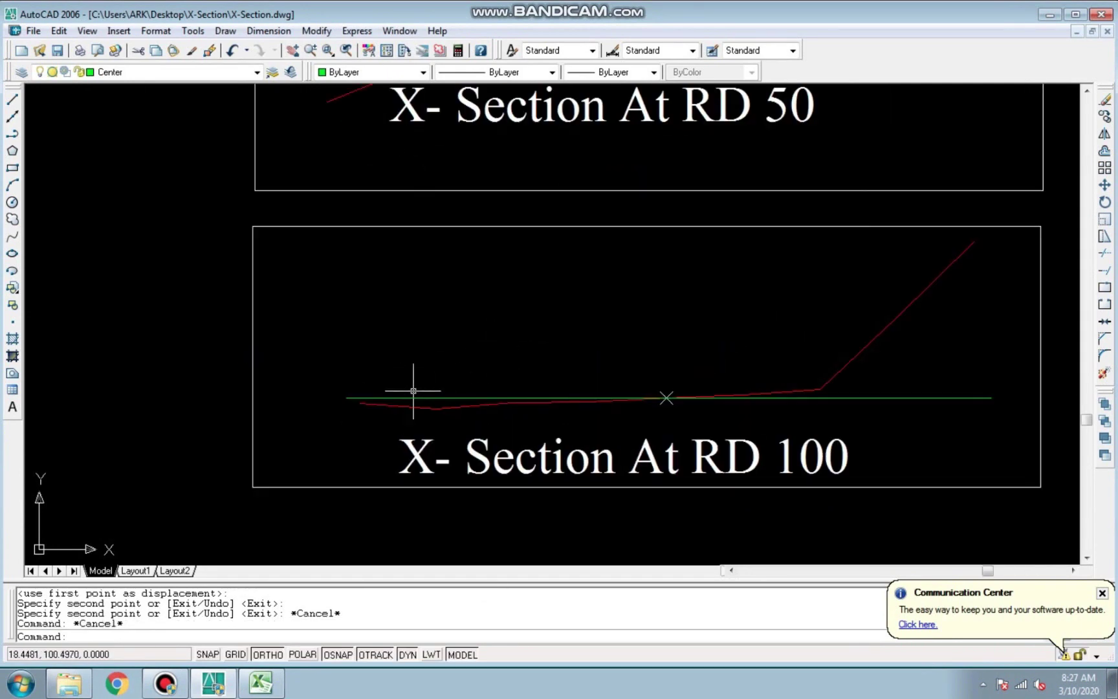
{"action": "scroll", "coordinate": [405, 398], "scroll_direction": "down", "scroll_amount": 2}
{"action": "scroll", "coordinate": [376, 414], "scroll_direction": "up", "scroll_amount": 2}
{"action": "scroll", "coordinate": [427, 409], "scroll_direction": "up", "scroll_amount": 1}
{"action": "scroll", "coordinate": [440, 411], "scroll_direction": "up", "scroll_amount": 1}
{"action": "scroll", "coordinate": [440, 415], "scroll_direction": "down", "scroll_amount": 2}
{"action": "scroll", "coordinate": [349, 412], "scroll_direction": "down", "scroll_amount": 1}
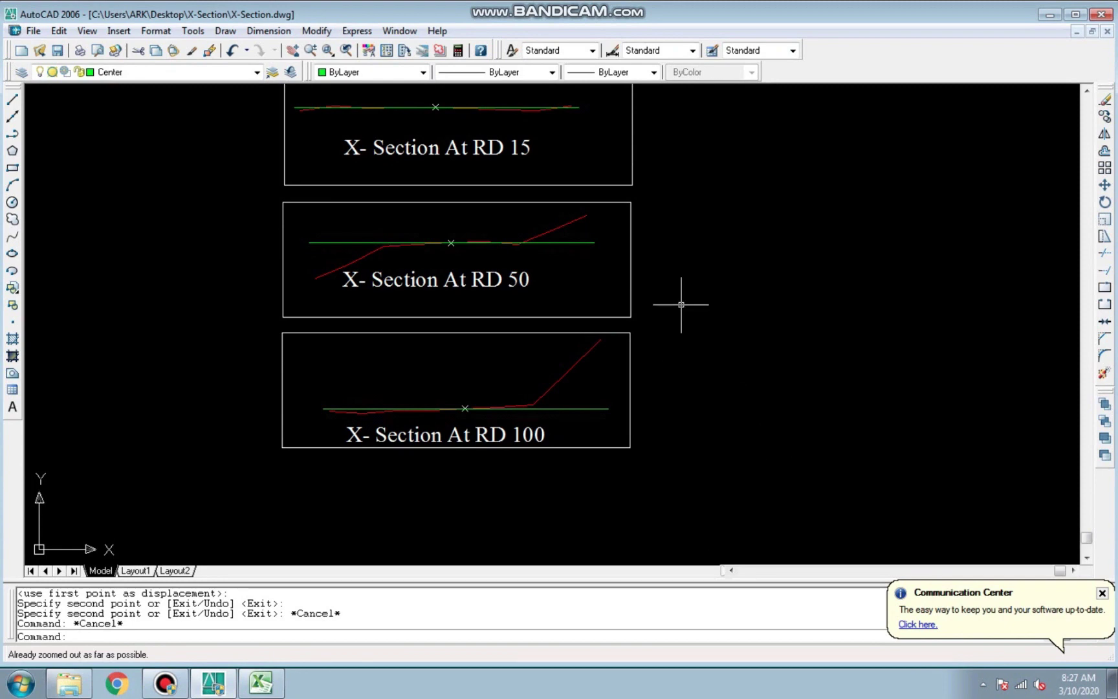
{"action": "type", "text": "z"}
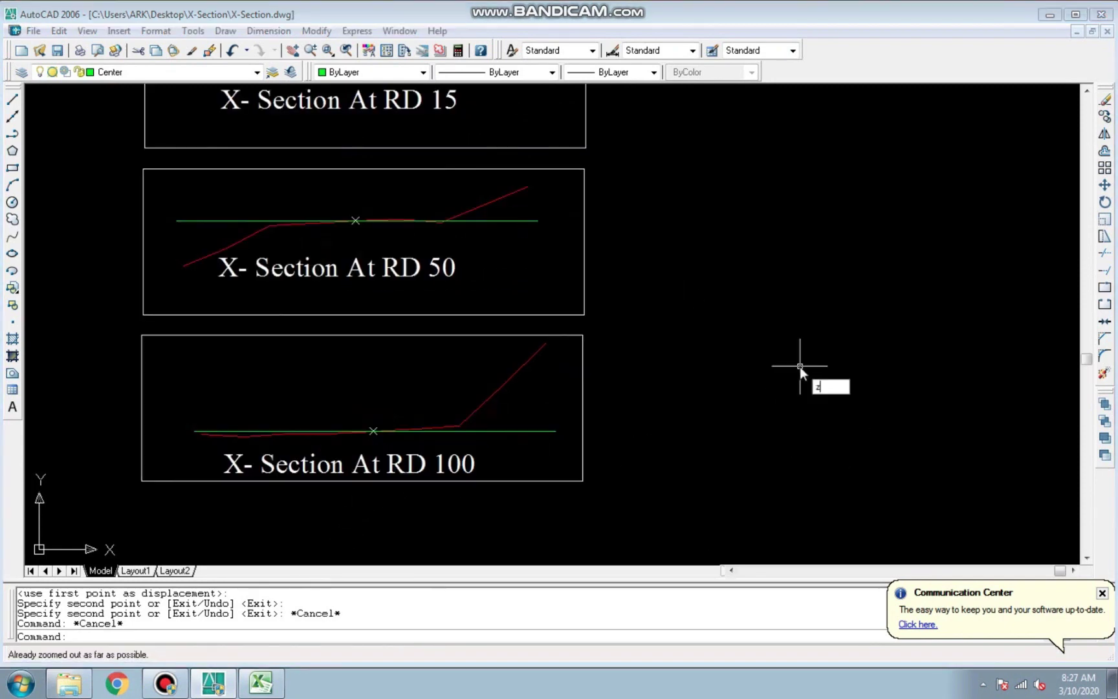
{"action": "key", "text": "Return"}
{"action": "type", "text": "a"}
{"action": "key", "text": "Return"}
Save the X-Section drawing with all three sections showing green centre lines
{"action": "scroll", "coordinate": [659, 241], "scroll_direction": "up", "scroll_amount": 2}
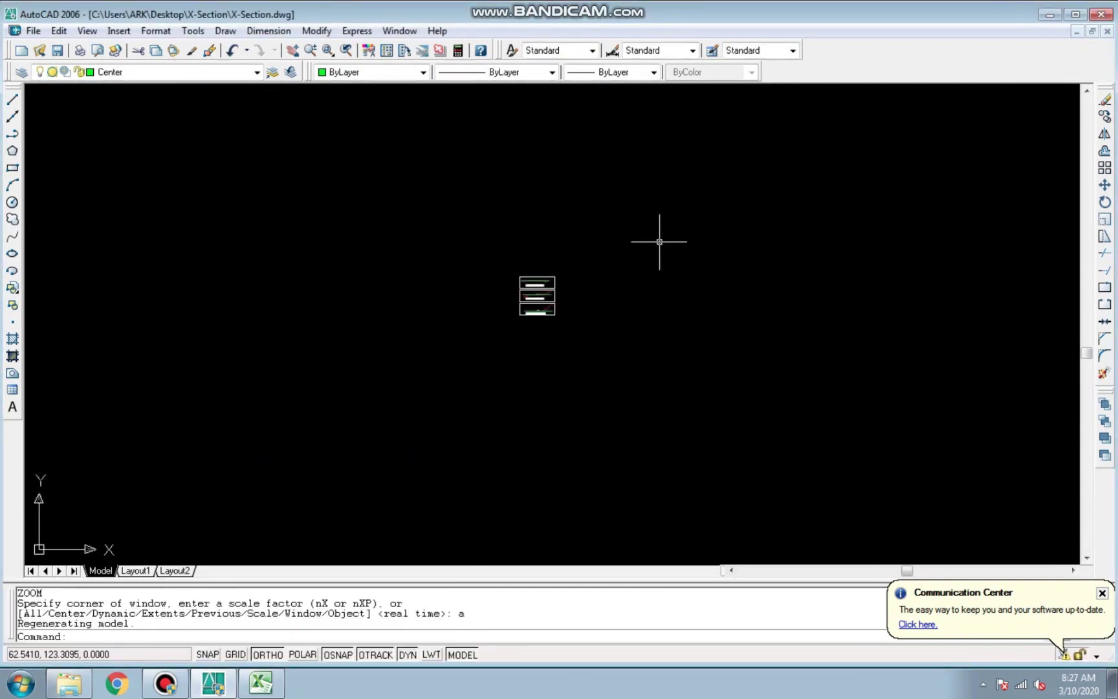
{"action": "scroll", "coordinate": [412, 352], "scroll_direction": "up", "scroll_amount": 5}
{"action": "scroll", "coordinate": [574, 474], "scroll_direction": "down", "scroll_amount": 2}
{"action": "scroll", "coordinate": [596, 451], "scroll_direction": "up", "scroll_amount": 2}
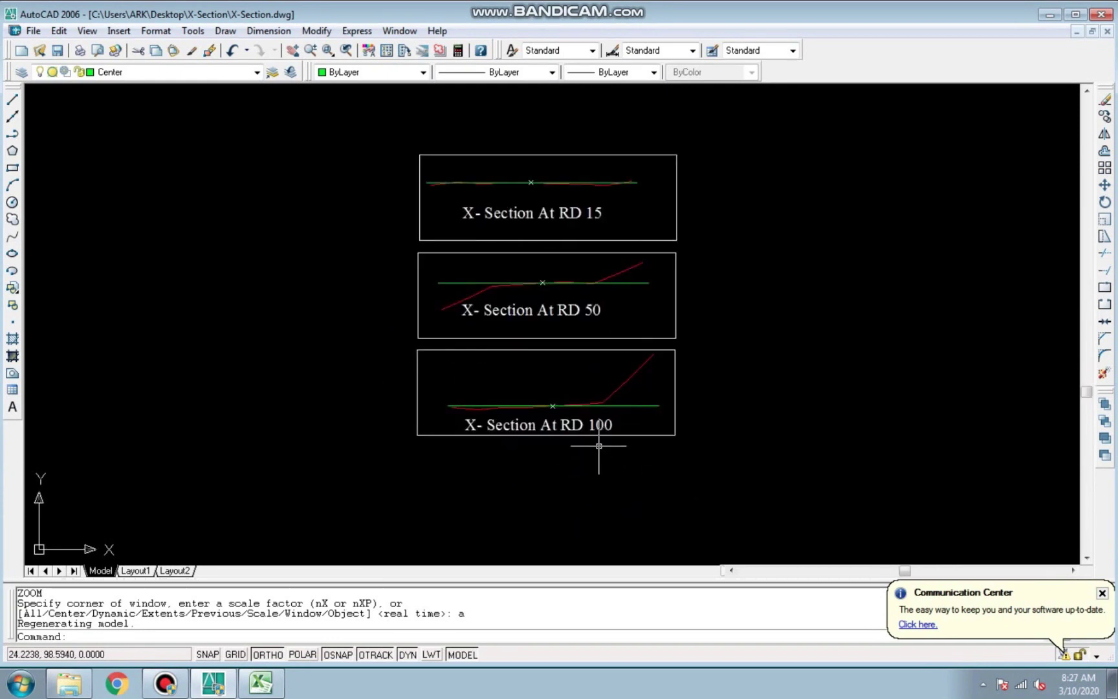
{"action": "key", "text": "ctrl+s"}
{"action": "scroll", "coordinate": [655, 449], "scroll_direction": "up", "scroll_amount": 2}
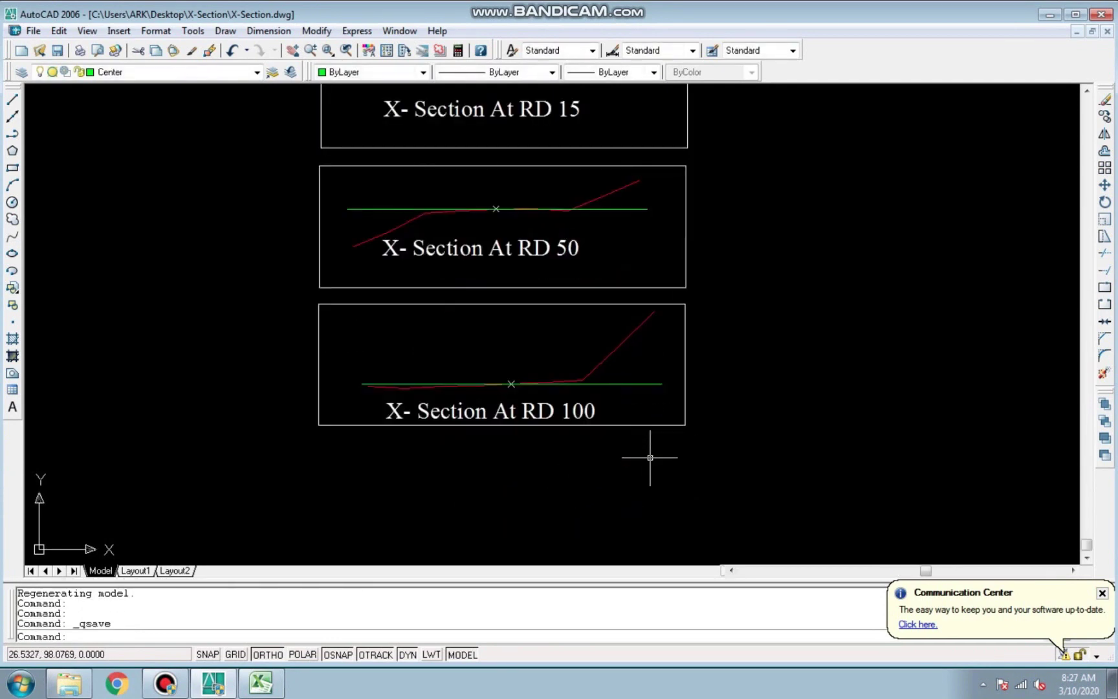
{"action": "scroll", "coordinate": [653, 466], "scroll_direction": "down", "scroll_amount": 2}
{"action": "scroll", "coordinate": [574, 151], "scroll_direction": "up", "scroll_amount": 2}
{"action": "scroll", "coordinate": [582, 178], "scroll_direction": "down", "scroll_amount": 2}
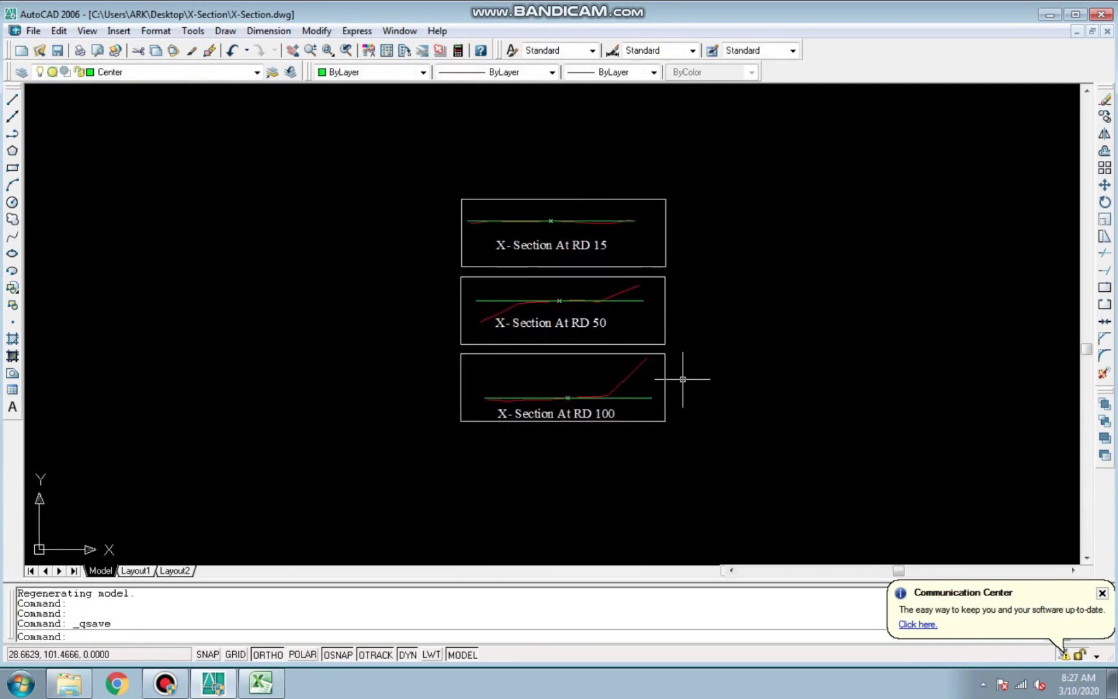